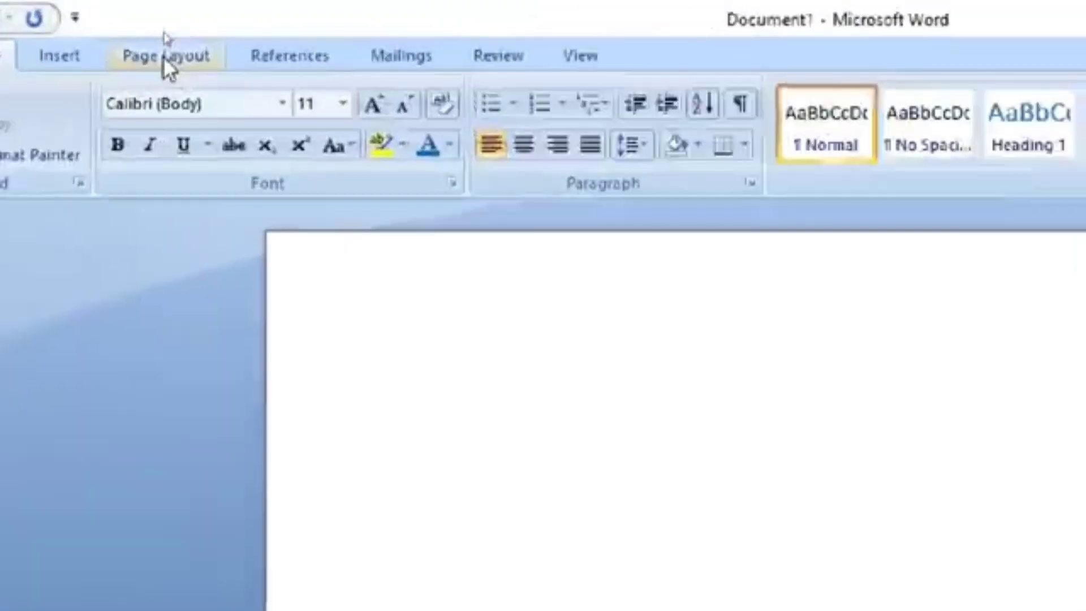
# Switch the page to landscape orientation and apply a preset margin size.
pyautogui.click(165, 33)
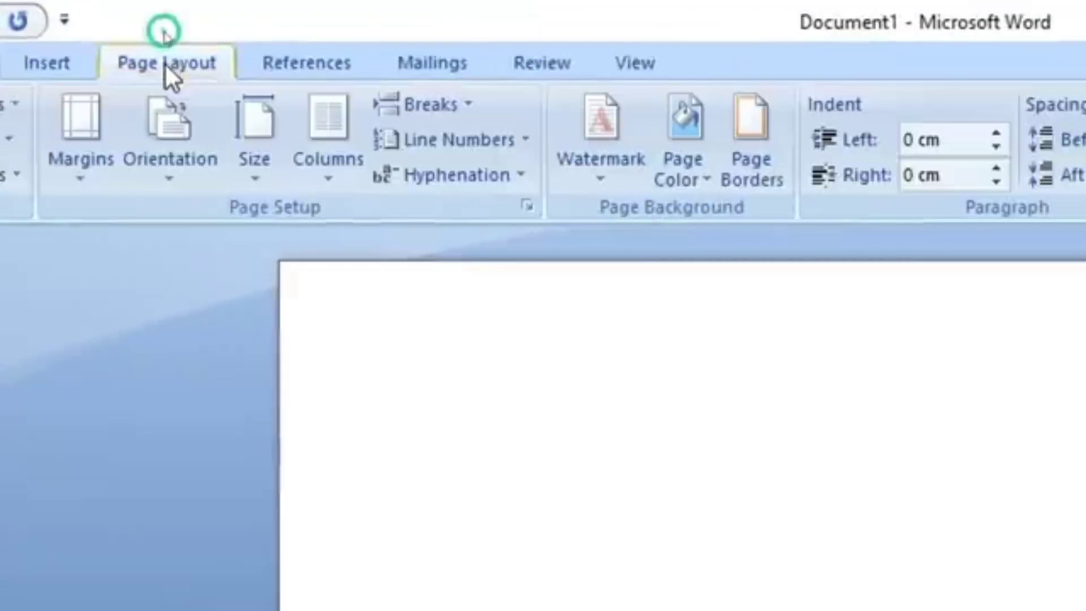
pyautogui.click(168, 145)
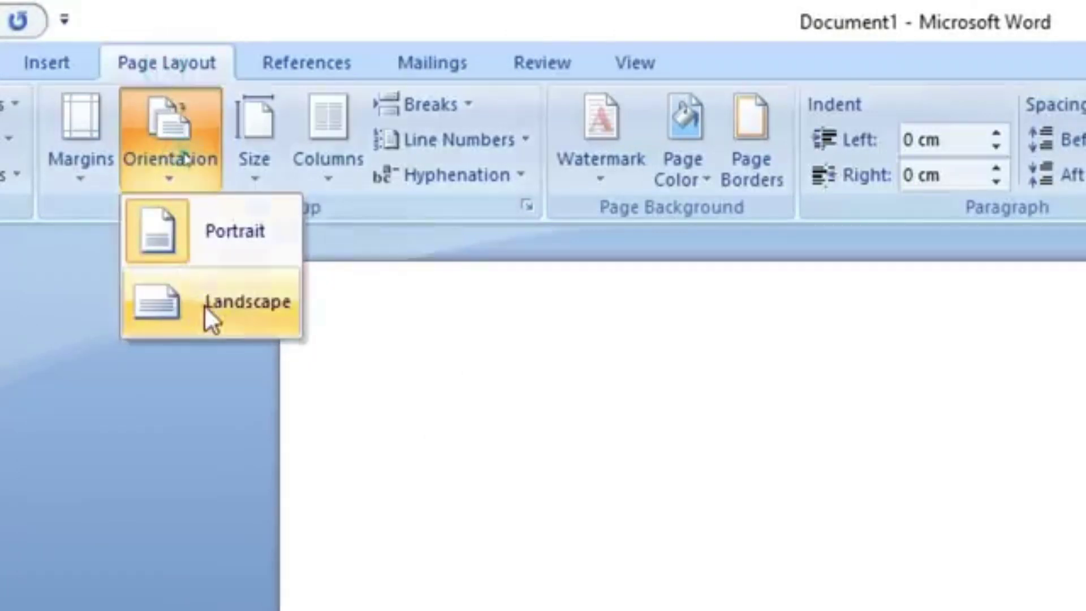
pyautogui.click(205, 305)
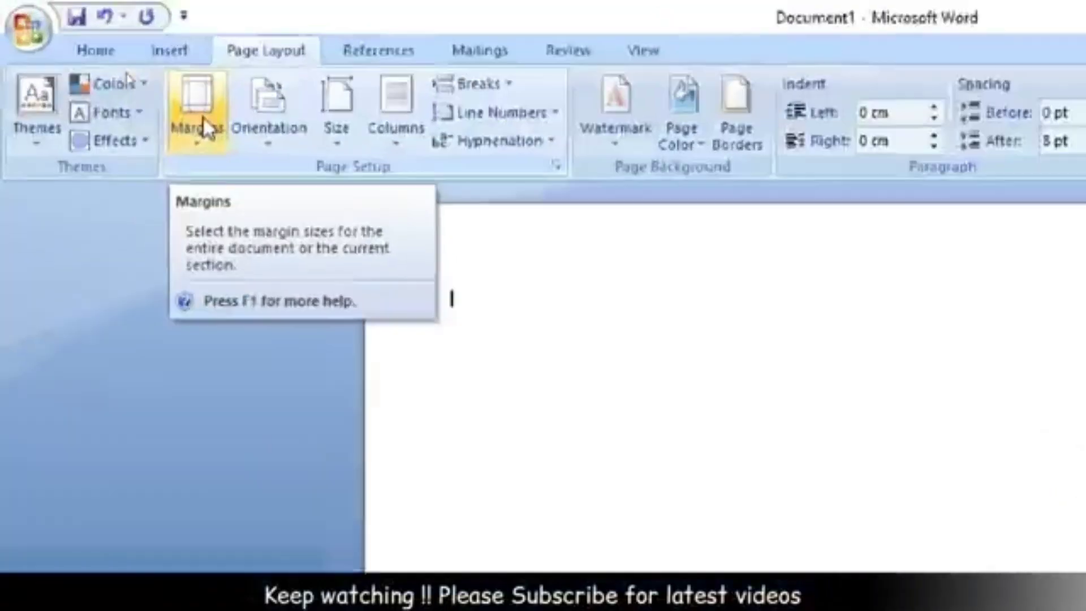
pyautogui.click(203, 125)
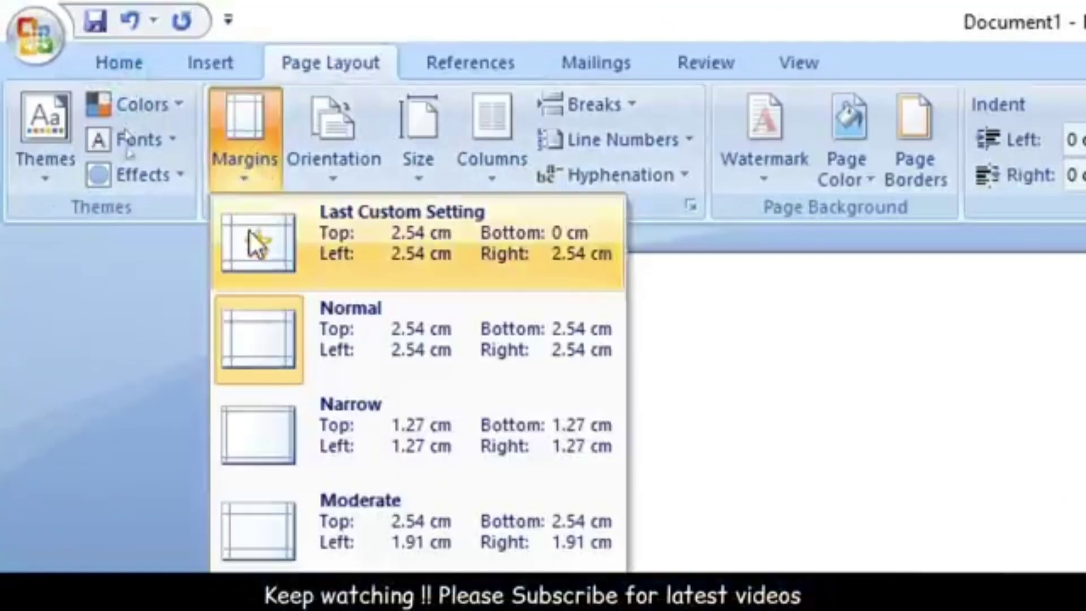
pyautogui.click(359, 451)
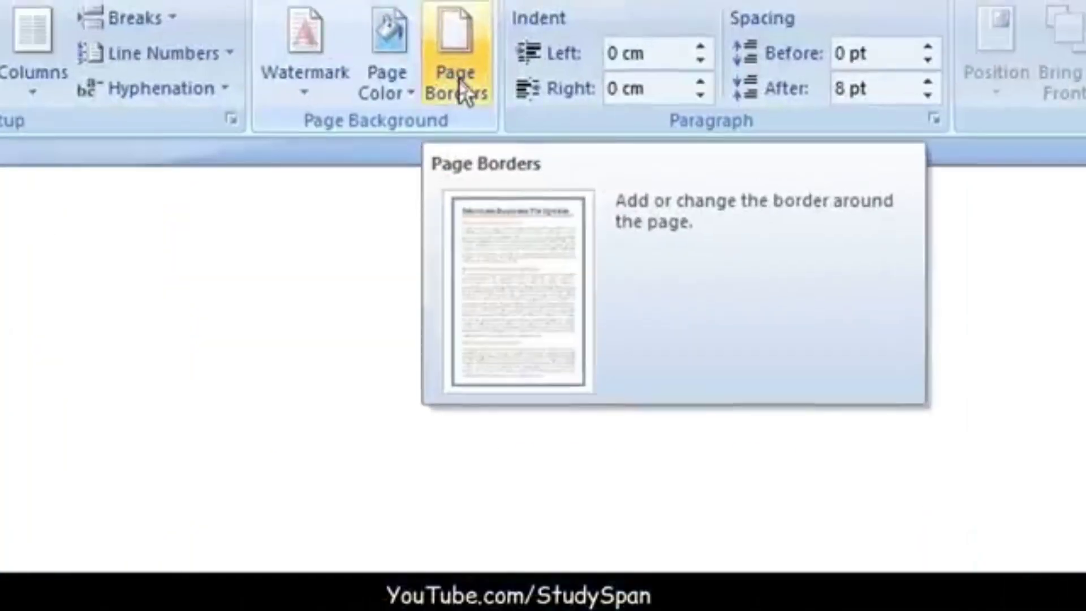
# Add a light-blue double-line page border 4½ pt wide.
pyautogui.click(463, 91)
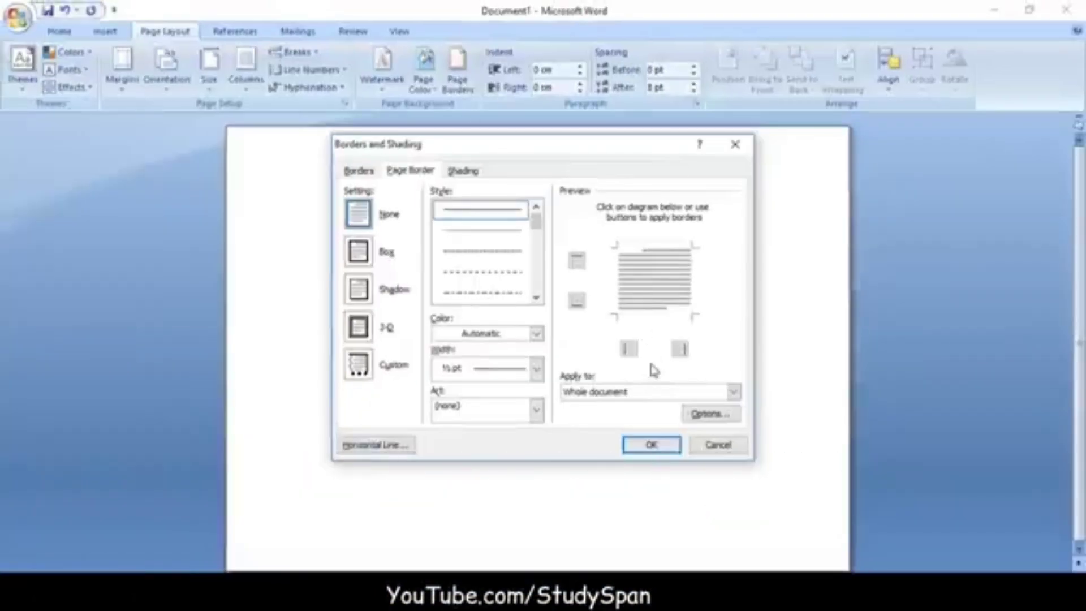
pyautogui.click(537, 297)
pyautogui.click(536, 298)
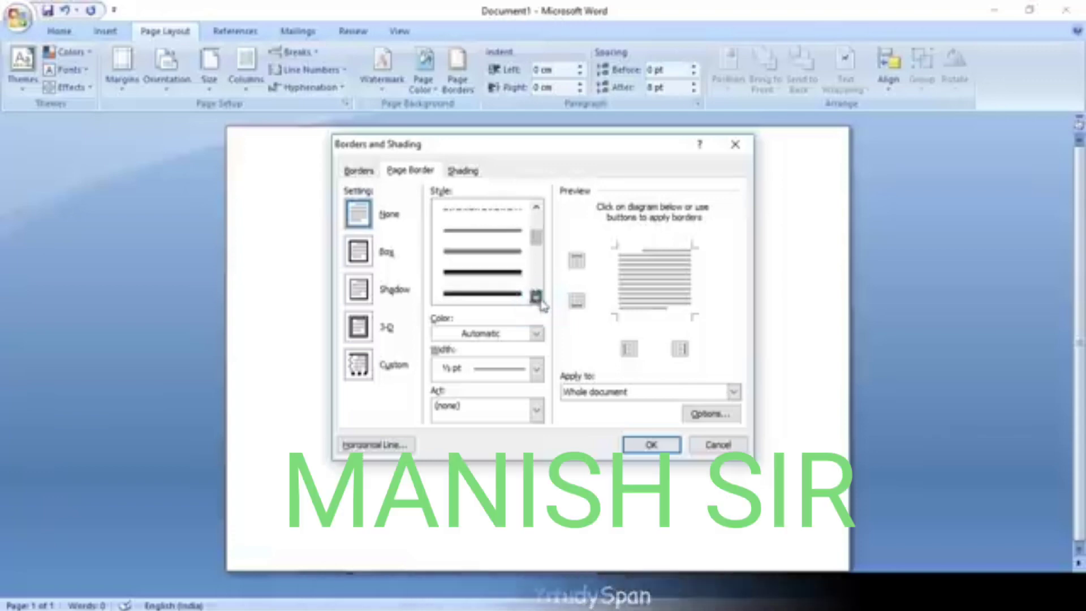
pyautogui.click(537, 298)
pyautogui.click(536, 298)
pyautogui.click(488, 293)
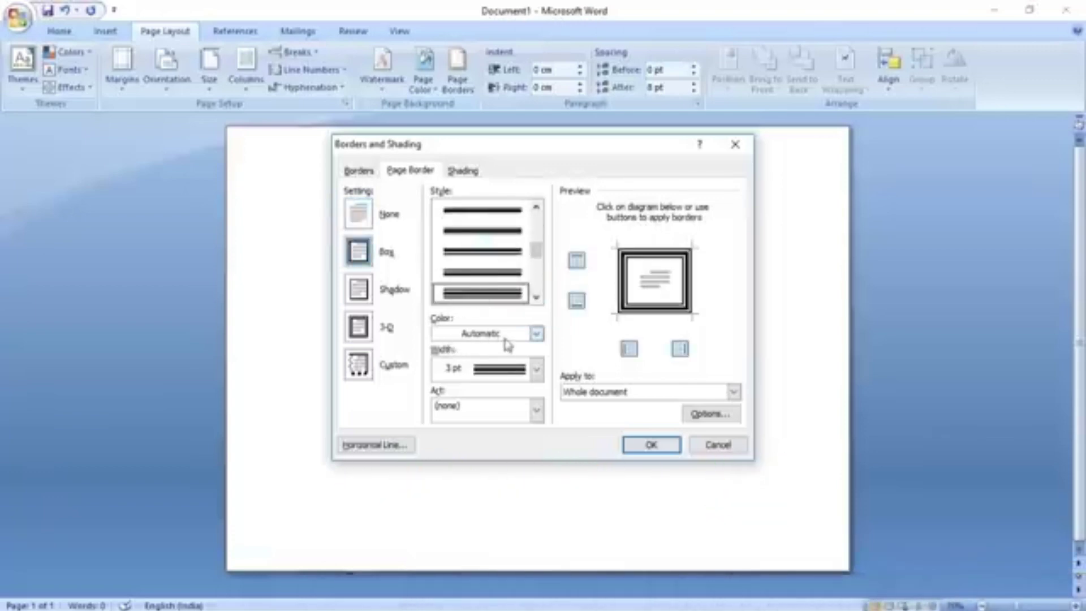
pyautogui.click(537, 334)
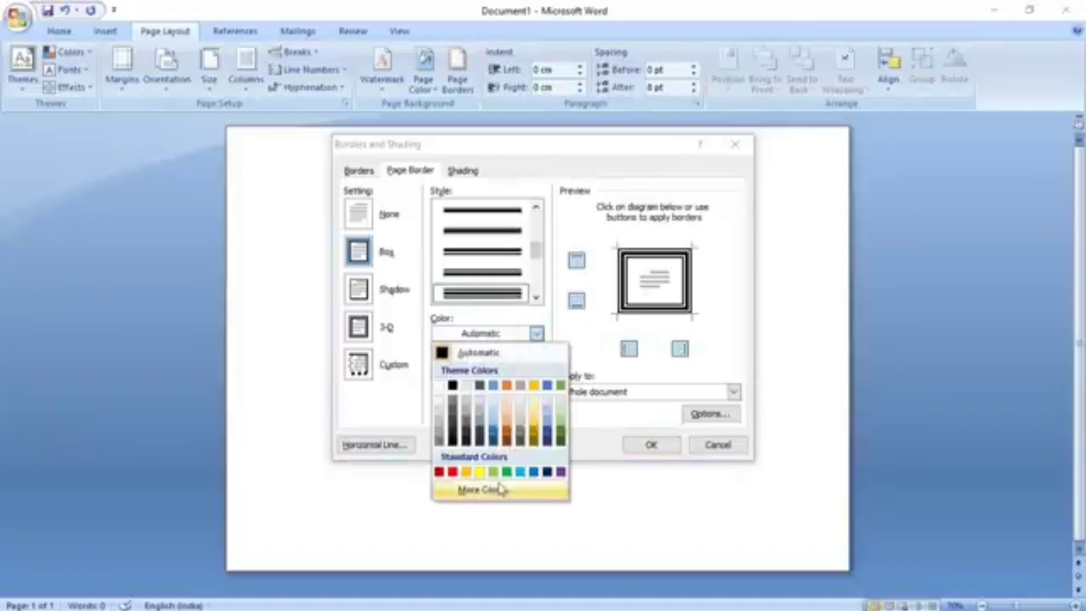
pyautogui.click(520, 473)
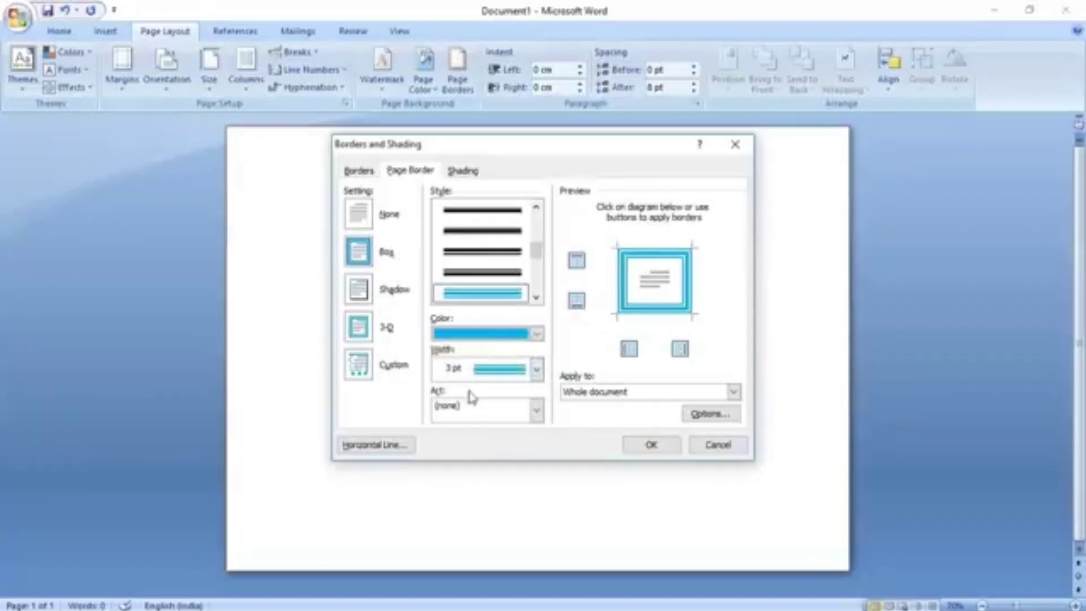
pyautogui.click(535, 373)
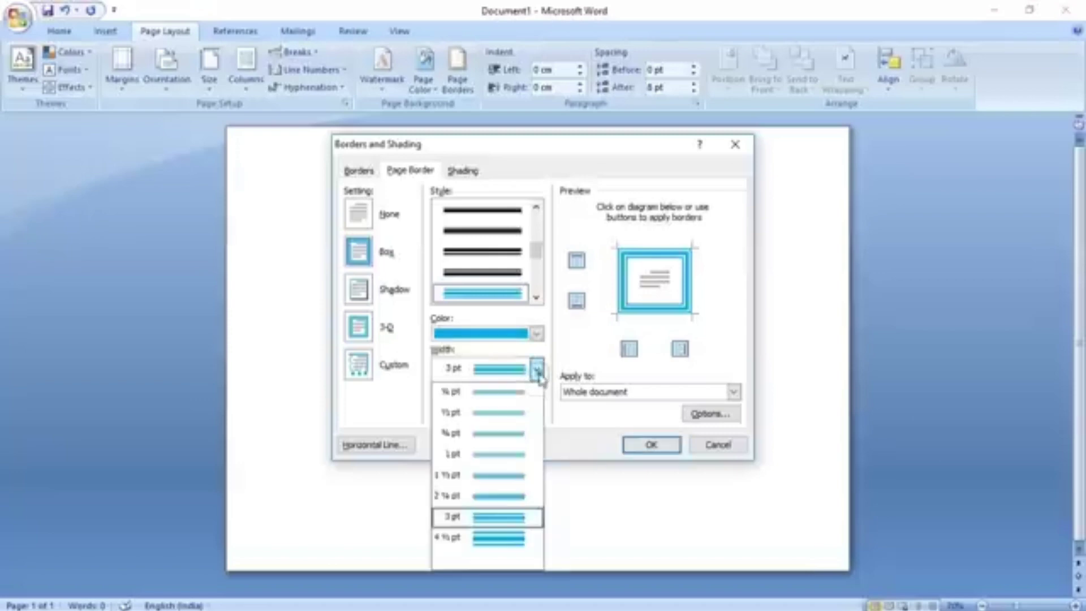
pyautogui.click(501, 541)
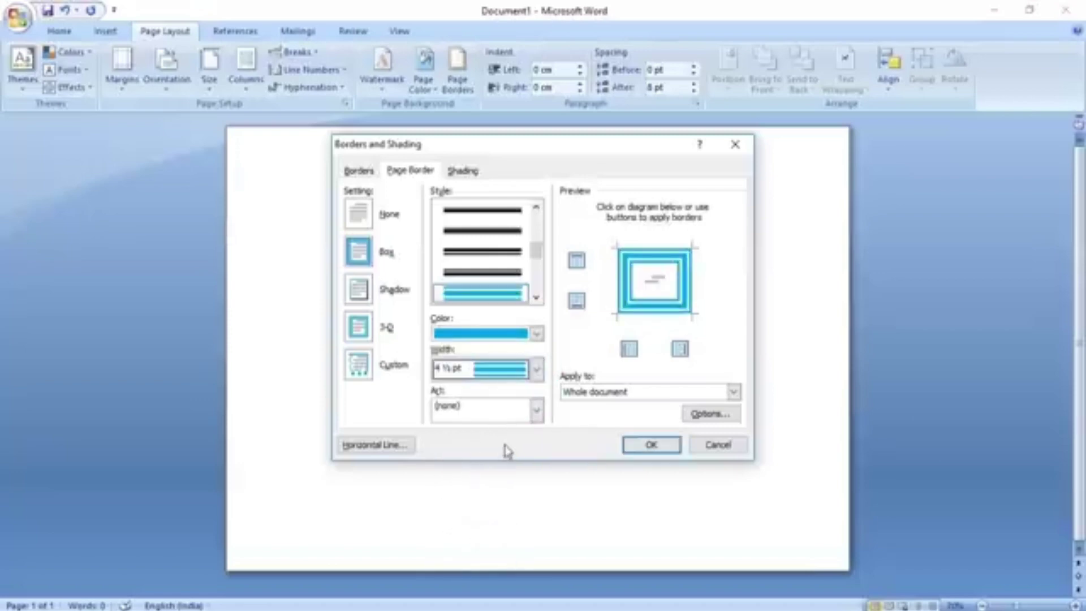
pyautogui.click(637, 447)
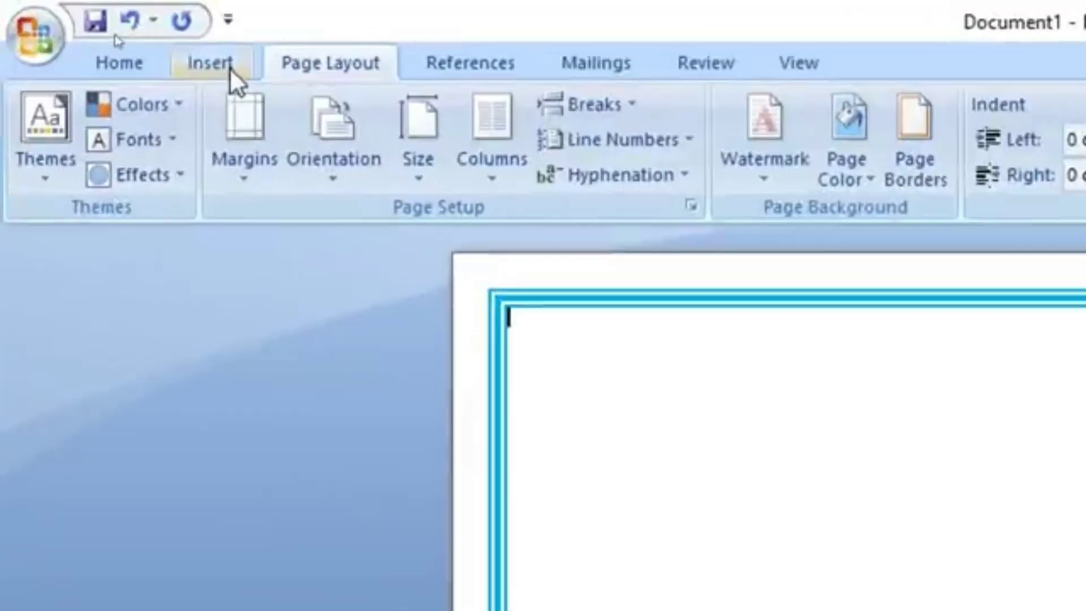
# Draw a right triangle and rotate it into the page's top-left corner.
pyautogui.click(229, 66)
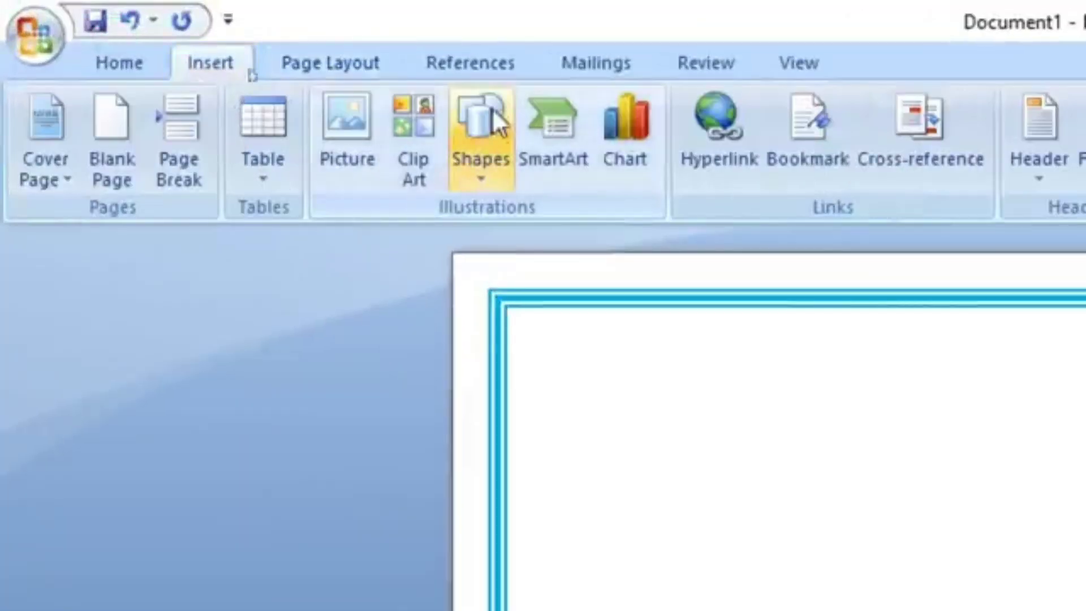
pyautogui.click(485, 161)
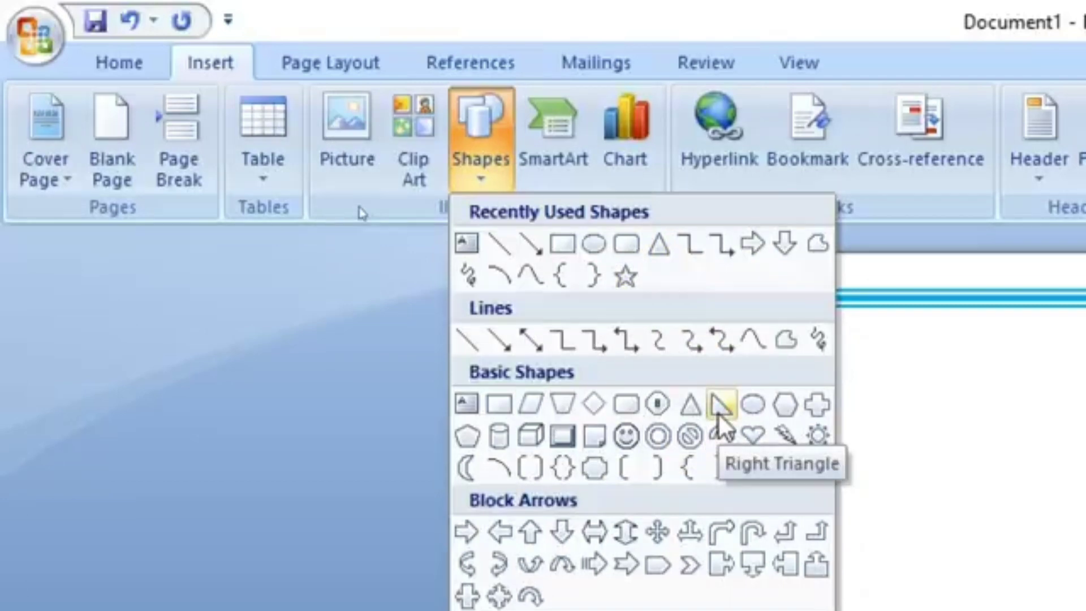
pyautogui.click(719, 405)
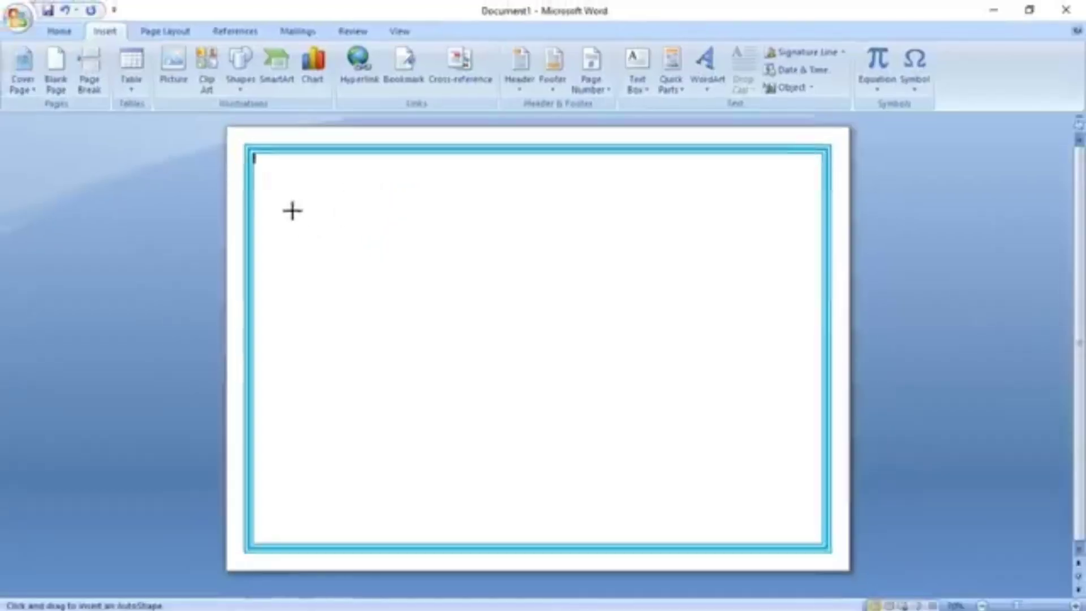
pyautogui.moveTo(296, 211)
pyautogui.mouseDown()
pyautogui.moveTo(383, 325)
pyautogui.moveTo(408, 311)
pyautogui.mouseUp()
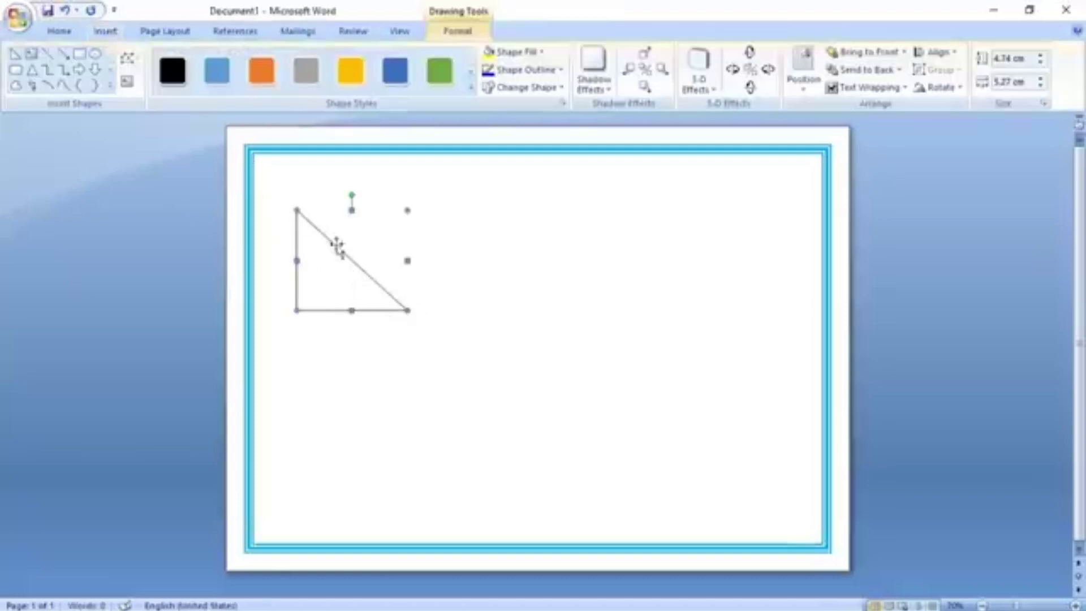
pyautogui.moveTo(350, 196); pyautogui.dragTo(409, 260)
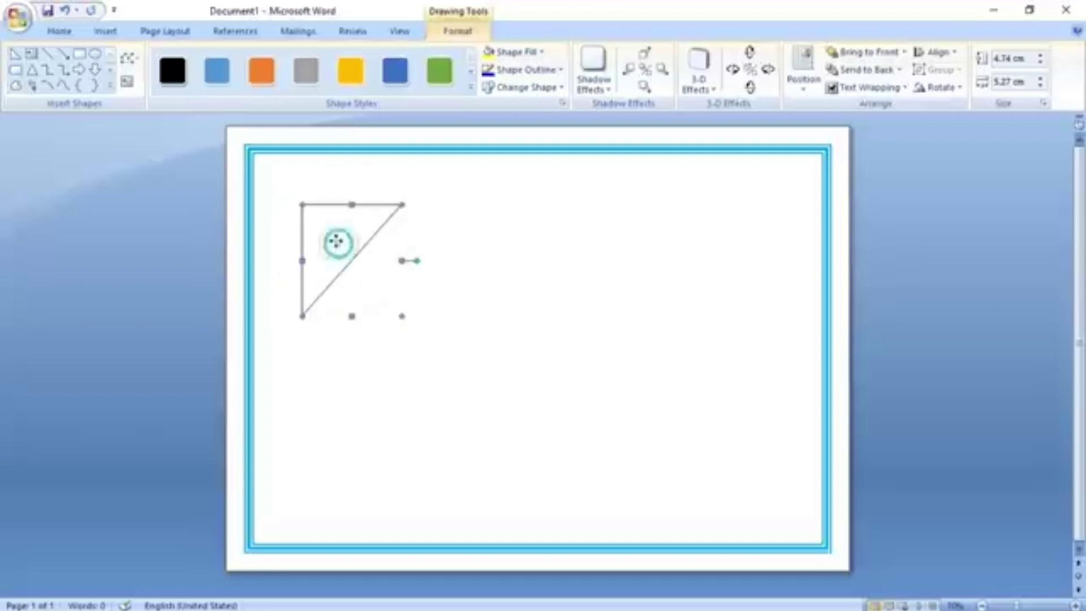
pyautogui.moveTo(339, 245); pyautogui.dragTo(289, 194)
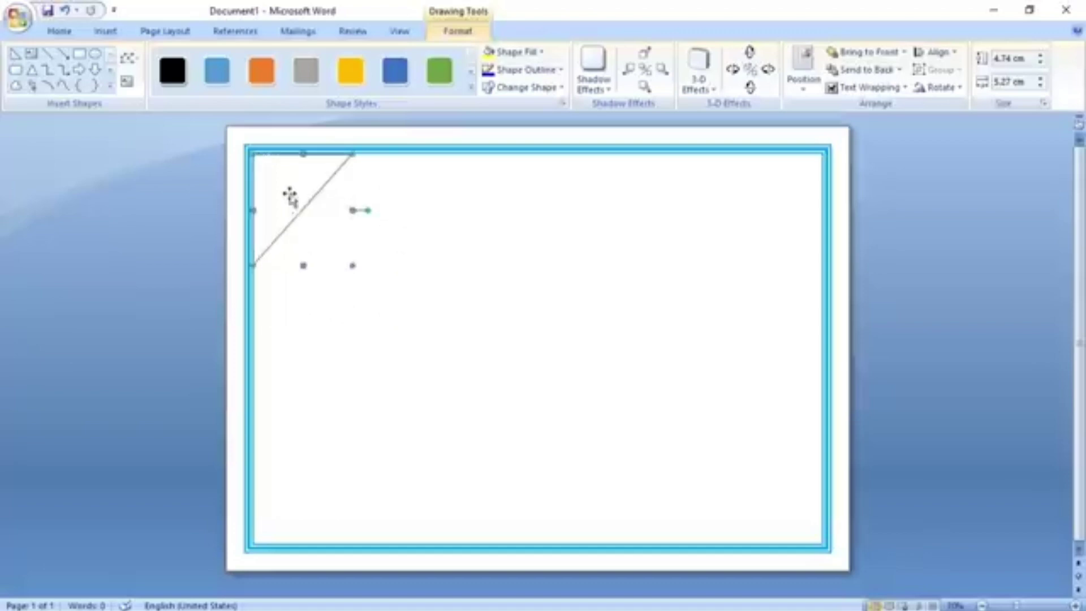
# Duplicate the triangle and rotate the copy into the bottom-right corner.
pyautogui.click(425, 281)
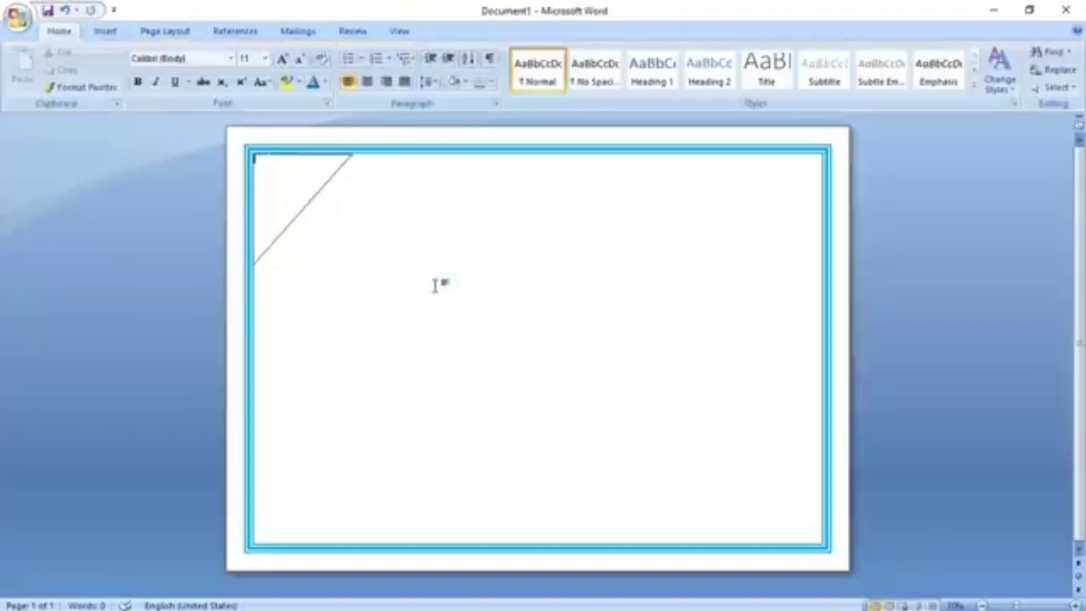
pyautogui.click(281, 190)
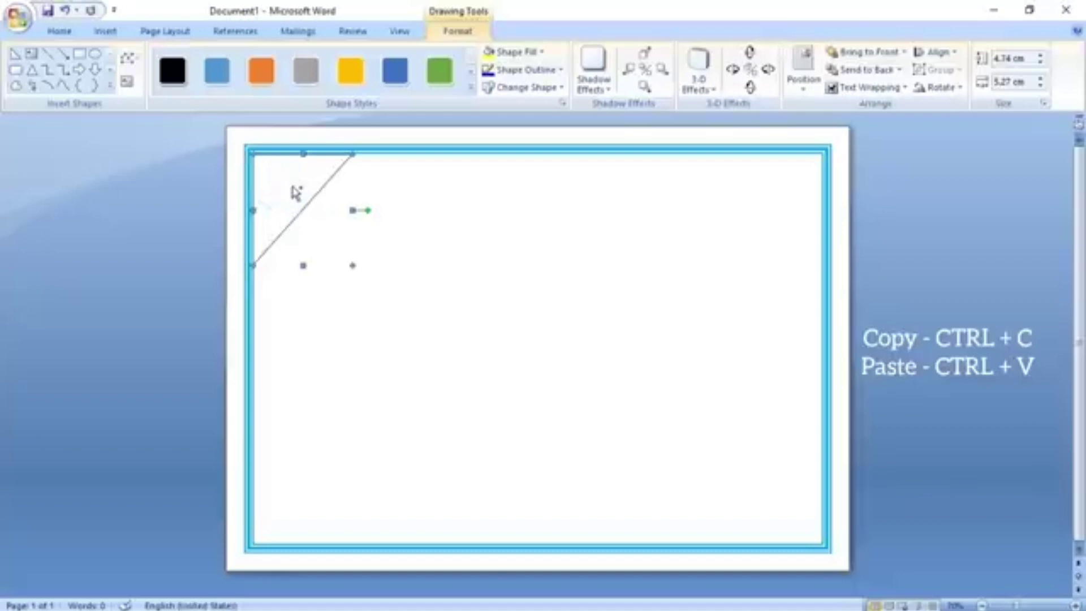
pyautogui.hotkey('ctrl', 'v')
pyautogui.moveTo(303, 199); pyautogui.dragTo(524, 357)
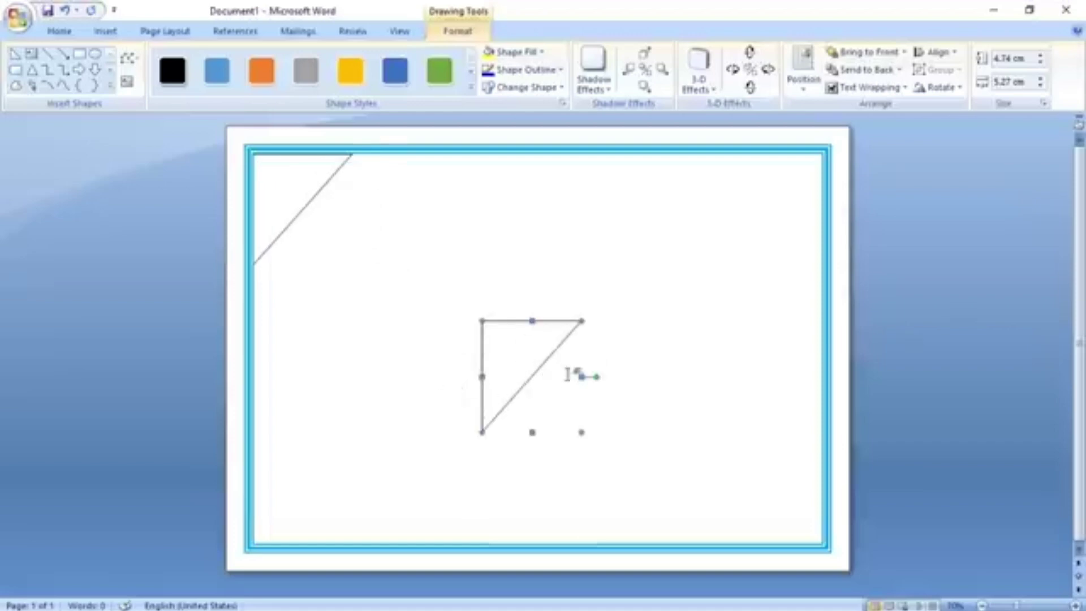
pyautogui.moveTo(596, 378)
pyautogui.mouseDown()
pyautogui.moveTo(470, 336)
pyautogui.moveTo(467, 377)
pyautogui.mouseUp()
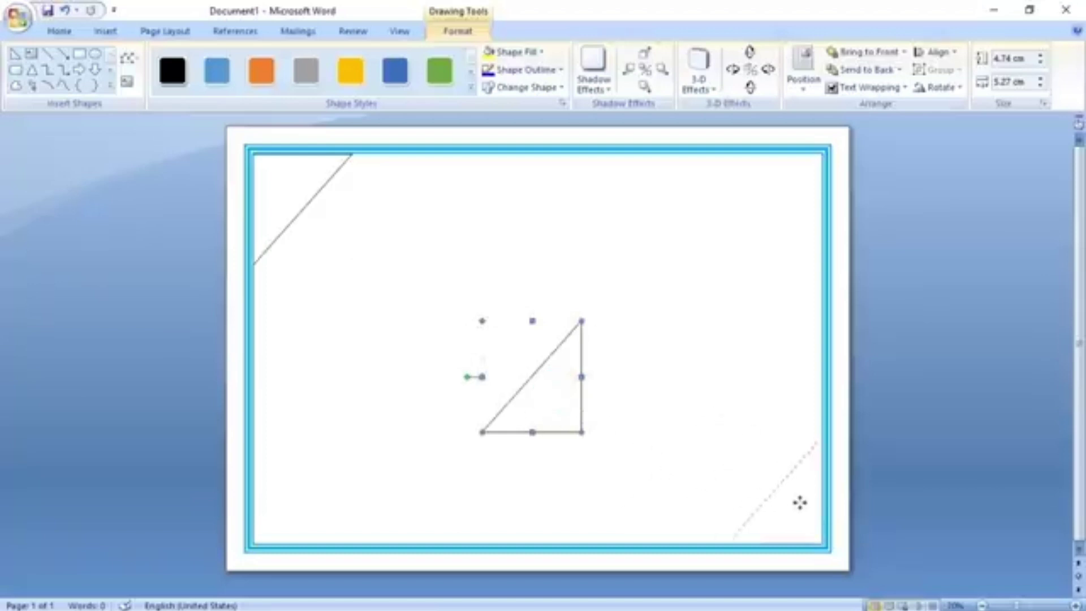
pyautogui.moveTo(801, 502); pyautogui.dragTo(795, 499)
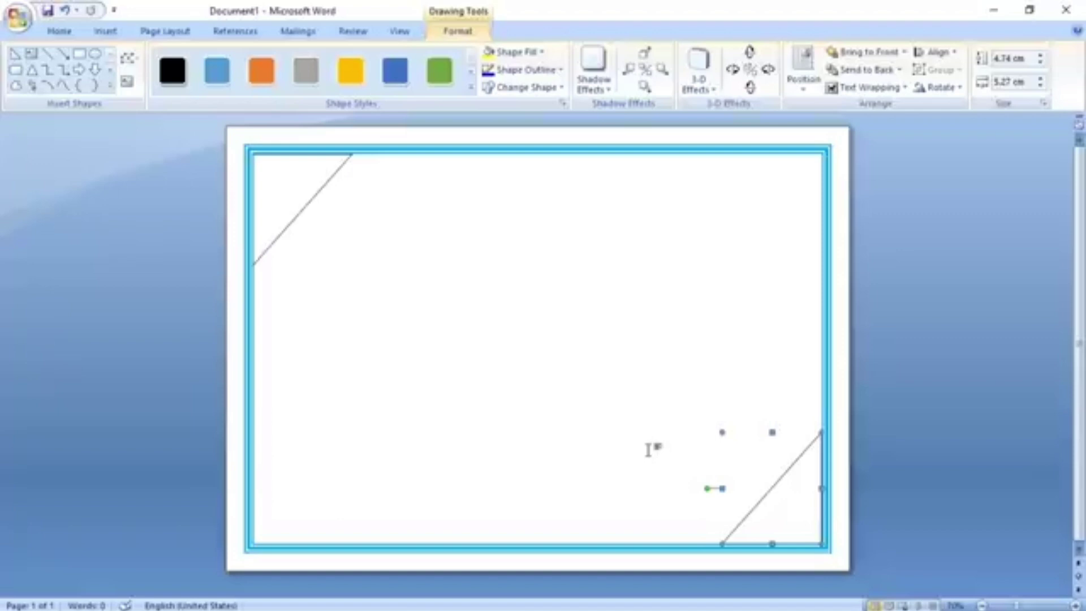
pyautogui.click(617, 410)
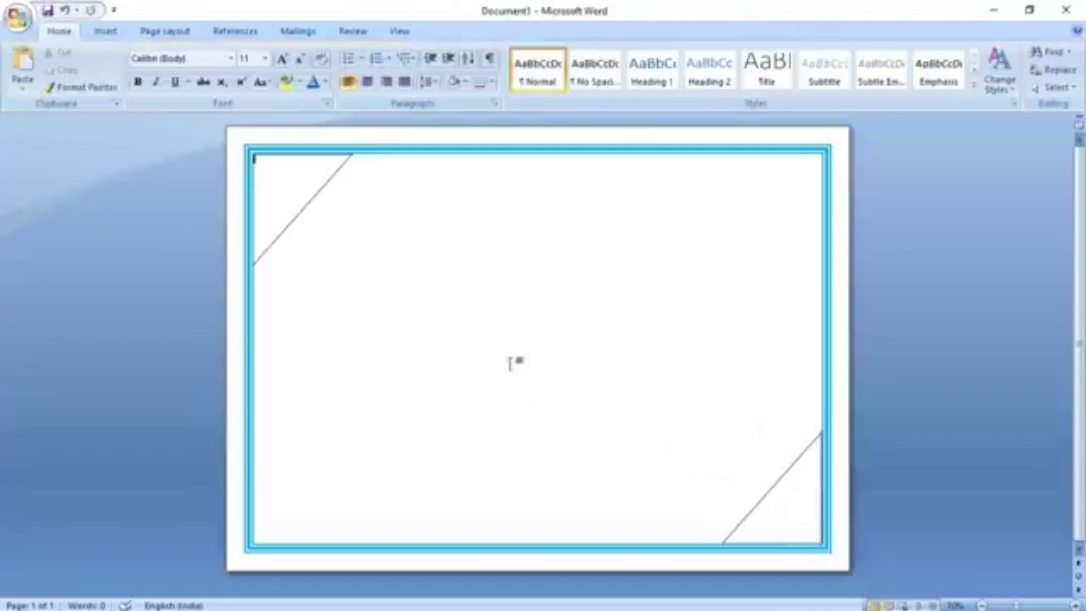
# Fill both corner triangles with the orange shape style.
pyautogui.click(302, 179)
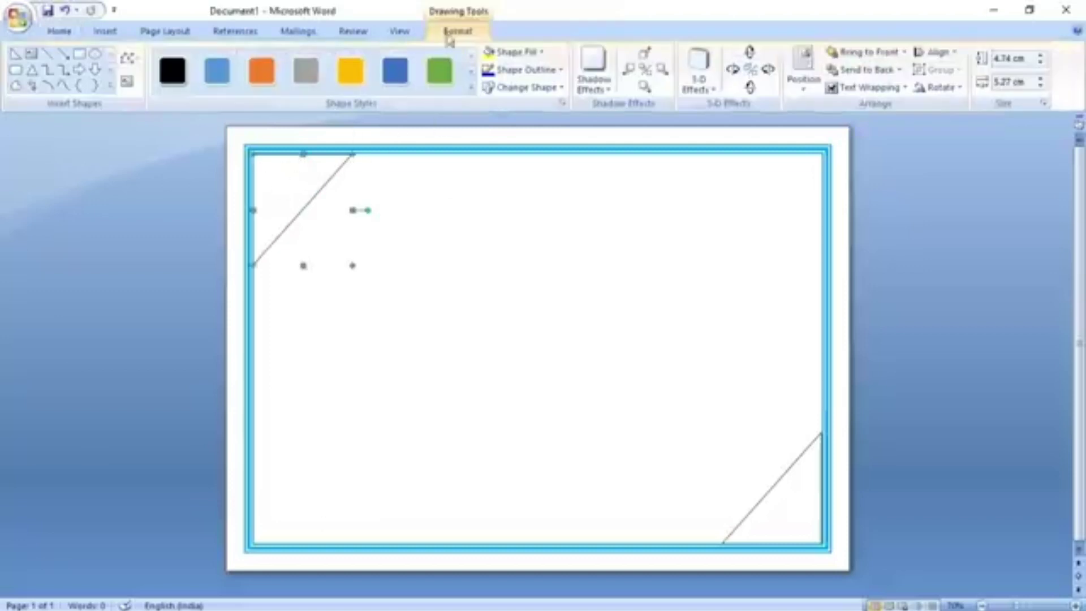
pyautogui.click(471, 88)
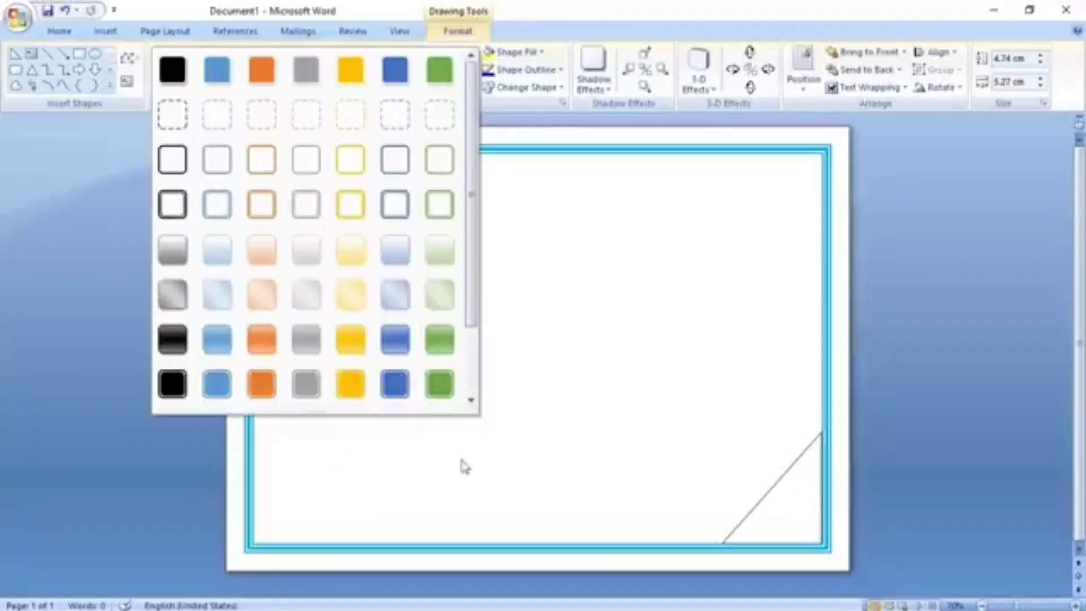
pyautogui.click(355, 74)
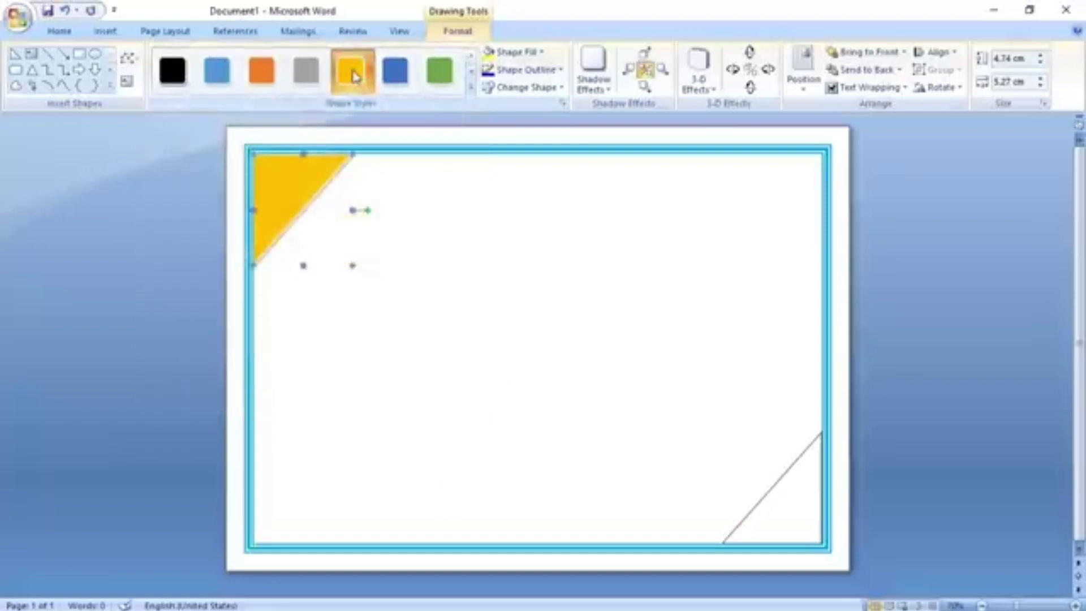
pyautogui.click(261, 71)
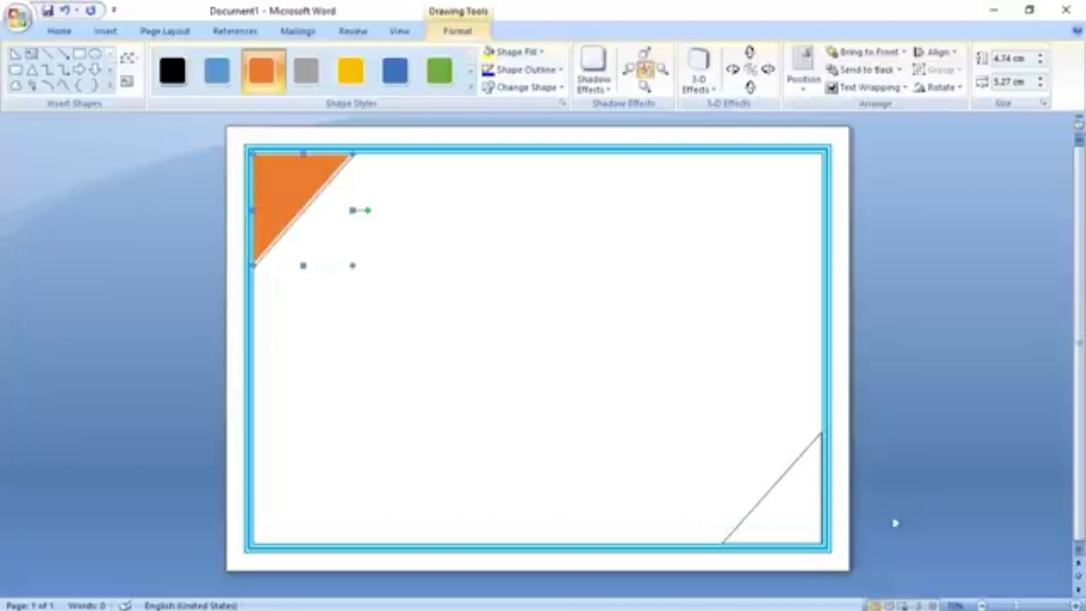
pyautogui.click(796, 498)
pyautogui.click(262, 71)
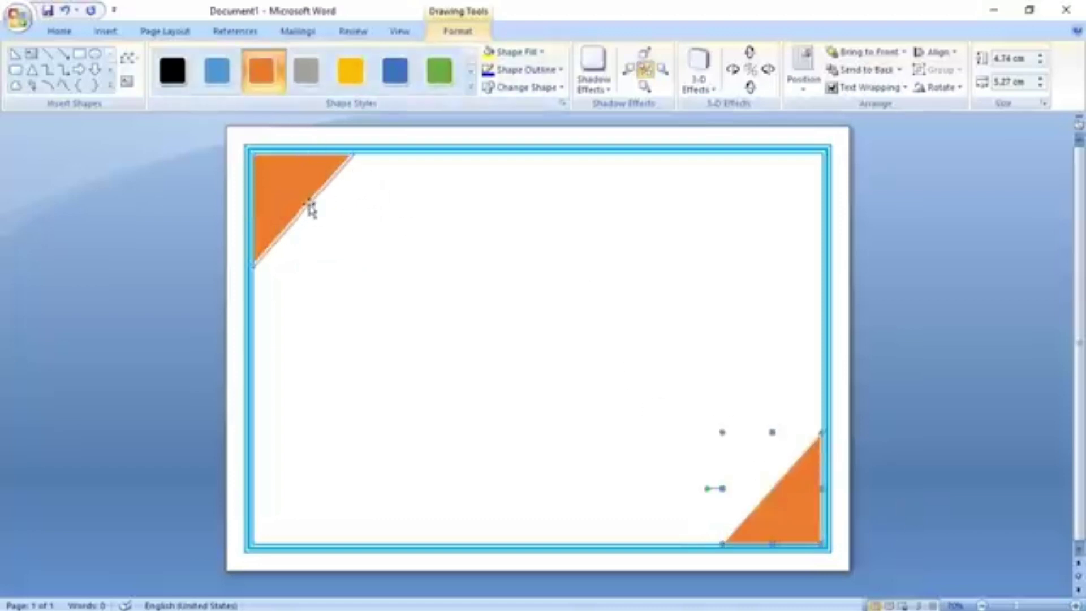
# Remove the outlines from both corner triangles.
pyautogui.click(297, 182)
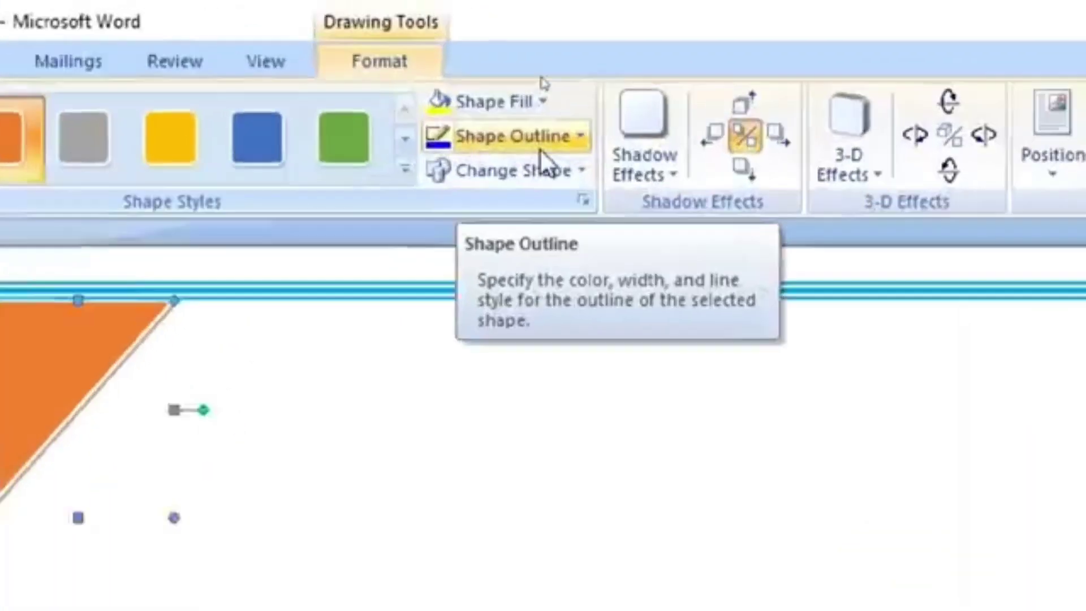
pyautogui.click(558, 147)
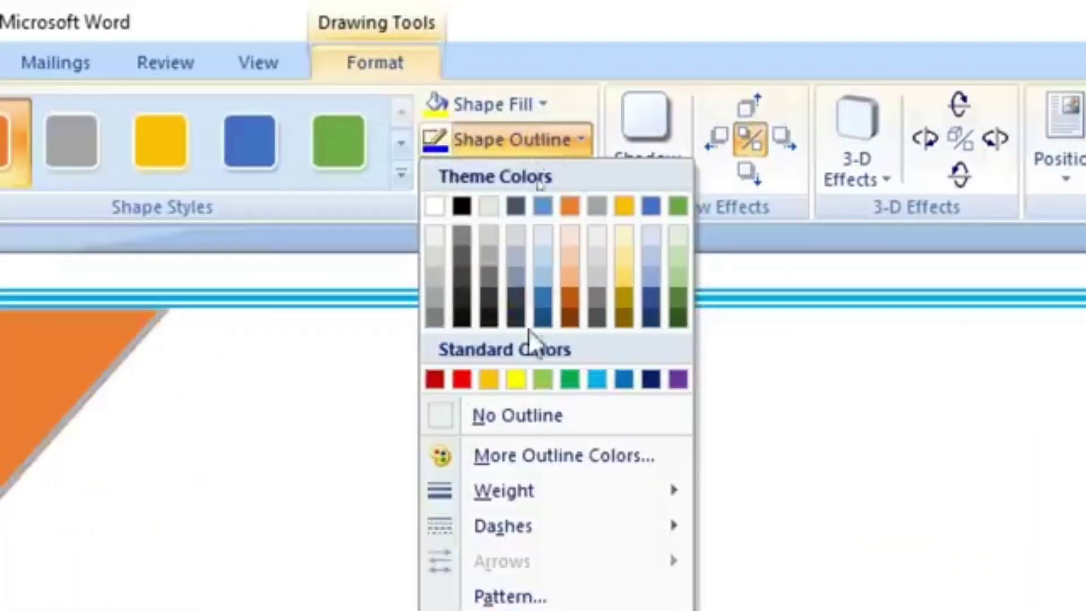
pyautogui.click(510, 422)
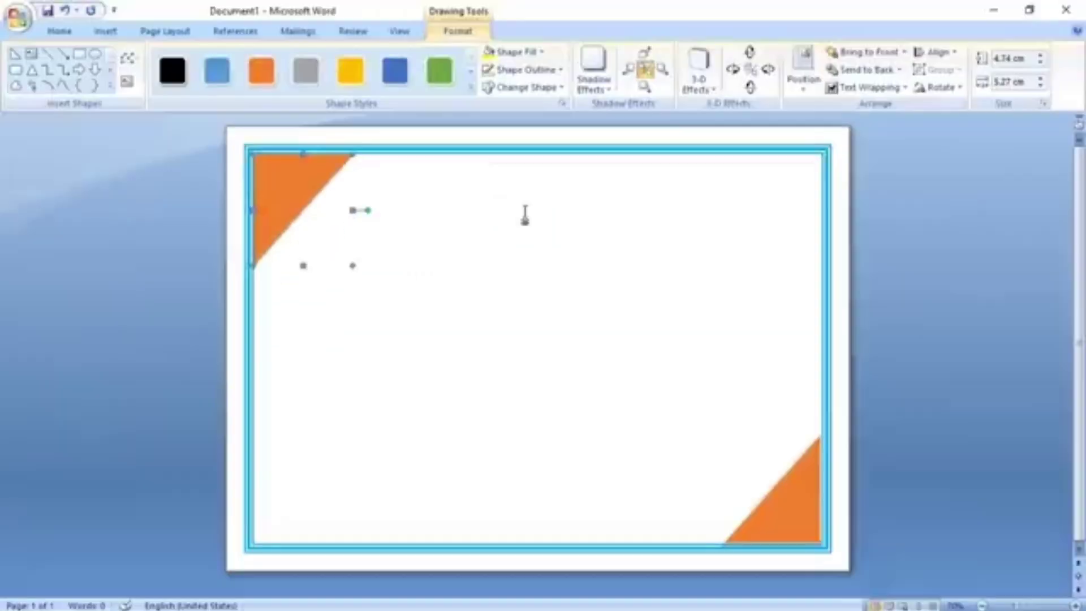
pyautogui.click(765, 504)
pyautogui.click(526, 69)
pyautogui.moveTo(523, 245)
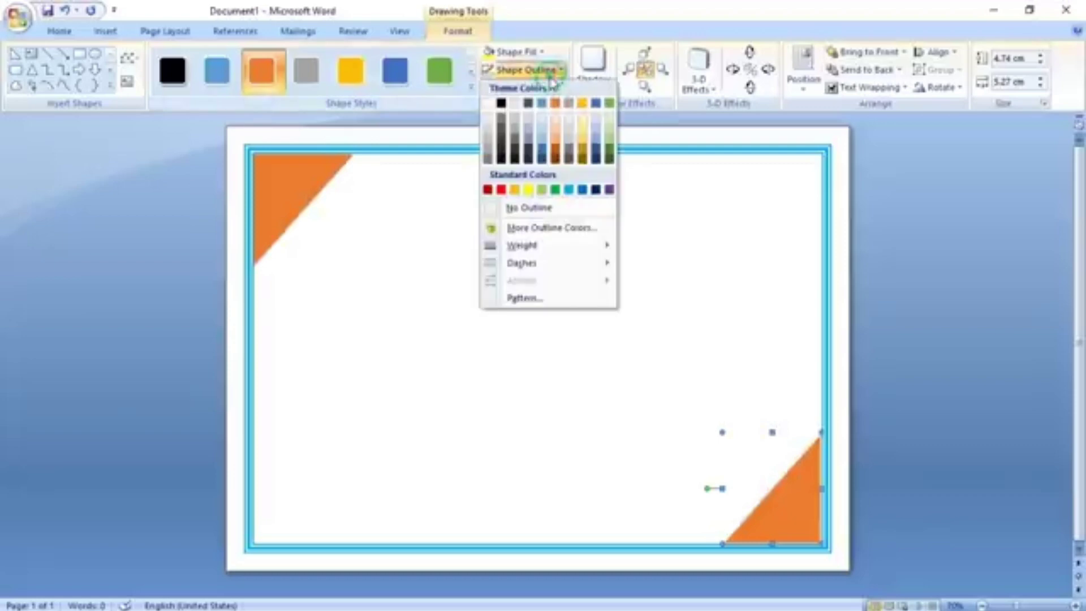
pyautogui.click(512, 208)
pyautogui.click(493, 266)
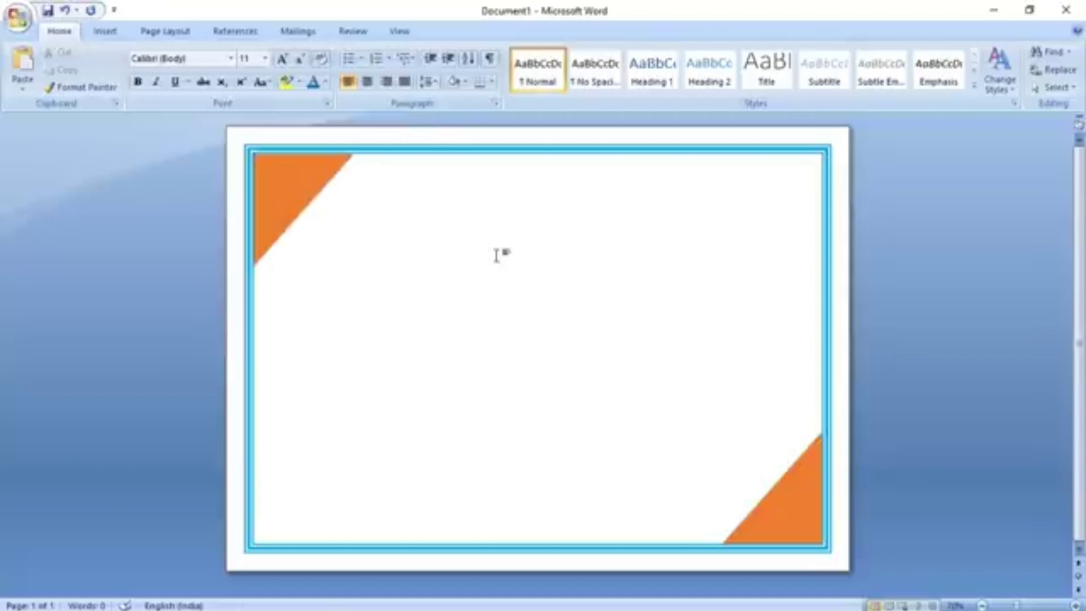
# Search Clip Art for 'computer' and insert the person-at-a-computer image.
pyautogui.click(108, 32)
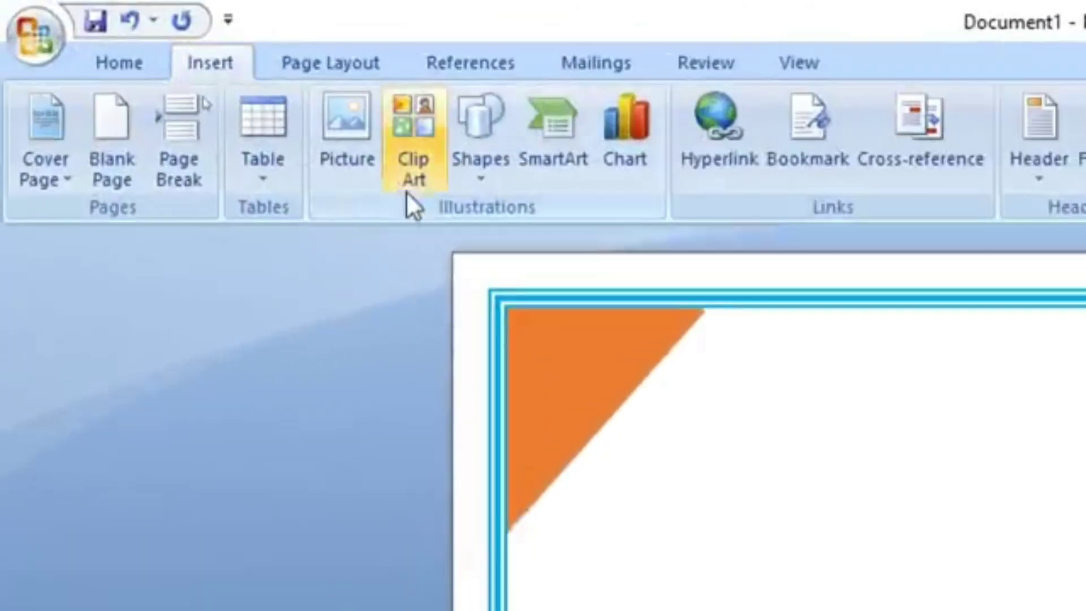
pyautogui.click(410, 135)
pyautogui.write('computer')
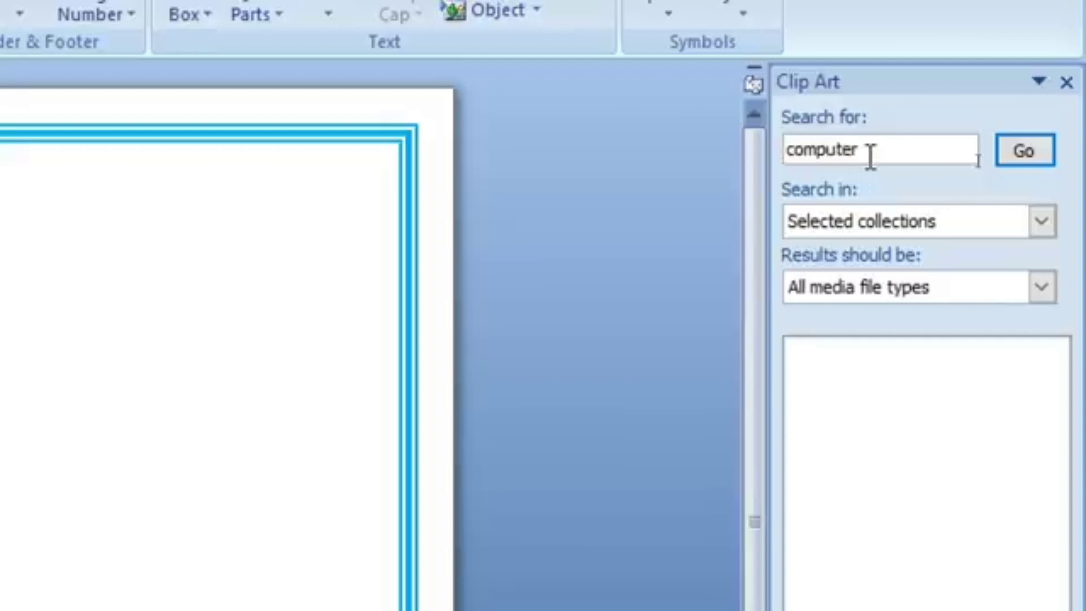
pyautogui.click(1025, 150)
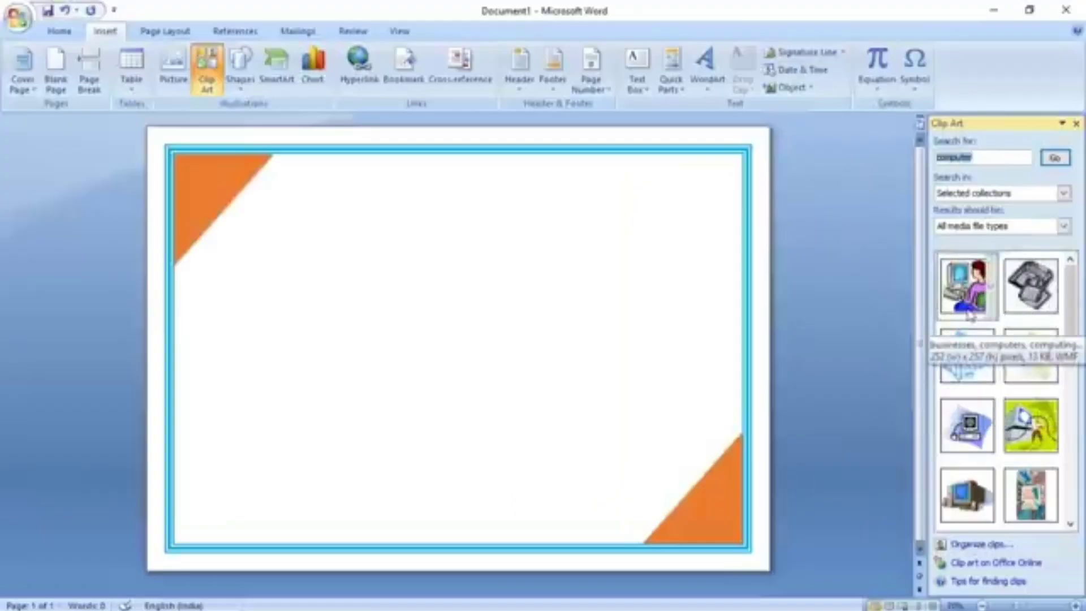
pyautogui.click(965, 306)
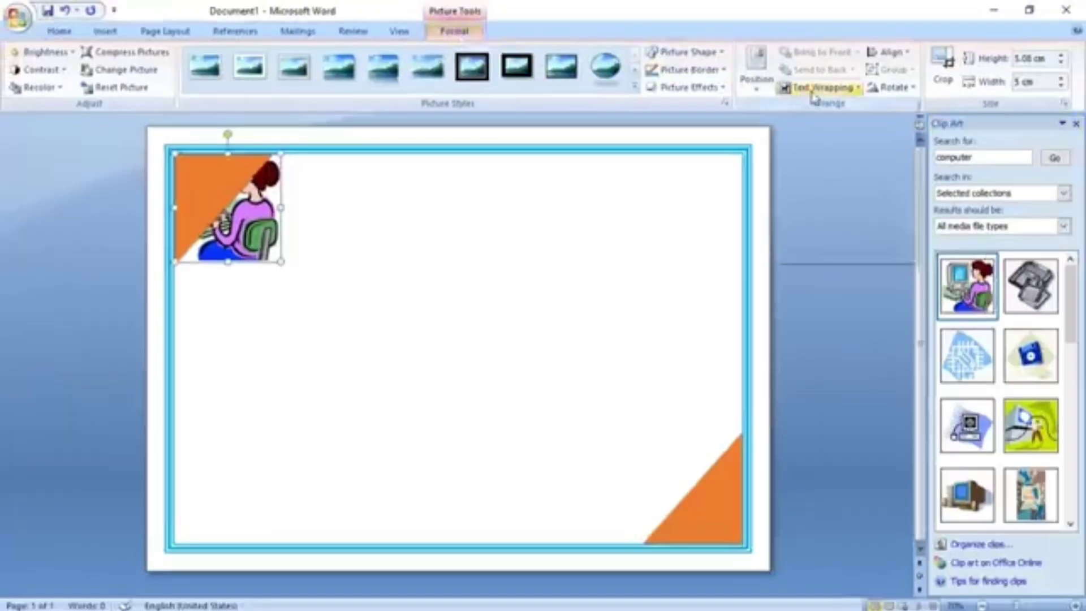
# Set the clip art to Tight wrapping, move it beside the top-left triangle and shrink it.
pyautogui.click(815, 87)
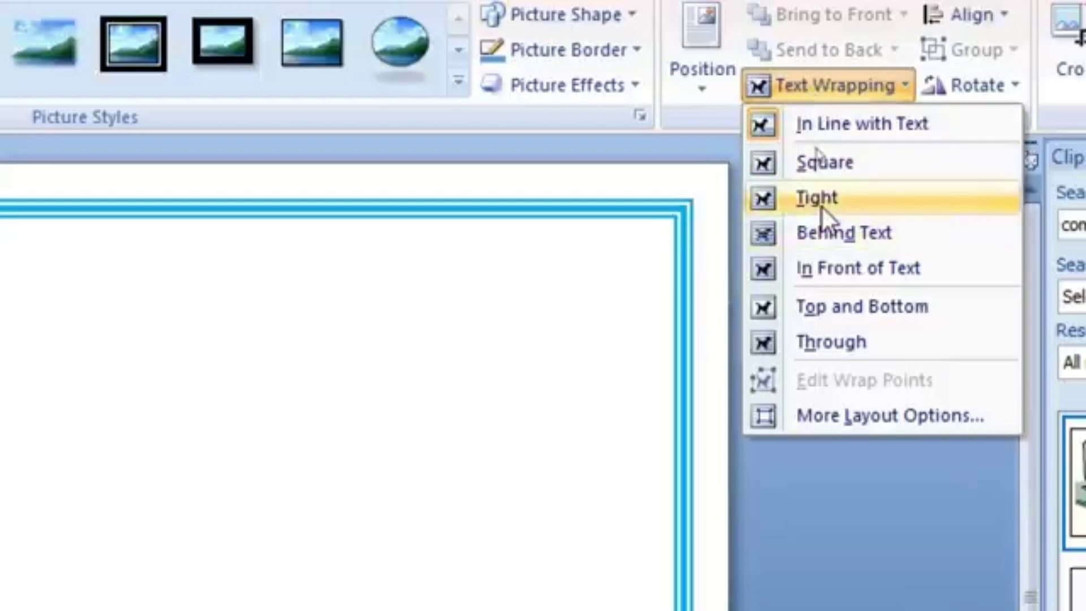
pyautogui.click(822, 203)
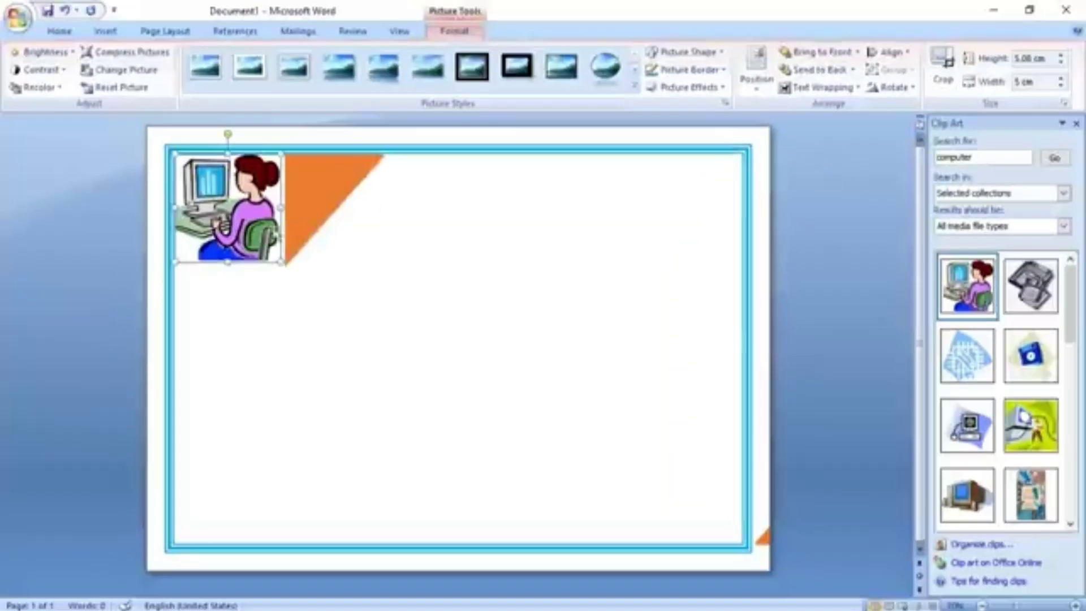
pyautogui.moveTo(240, 217)
pyautogui.mouseDown()
pyautogui.moveTo(403, 243)
pyautogui.moveTo(315, 222)
pyautogui.mouseUp()
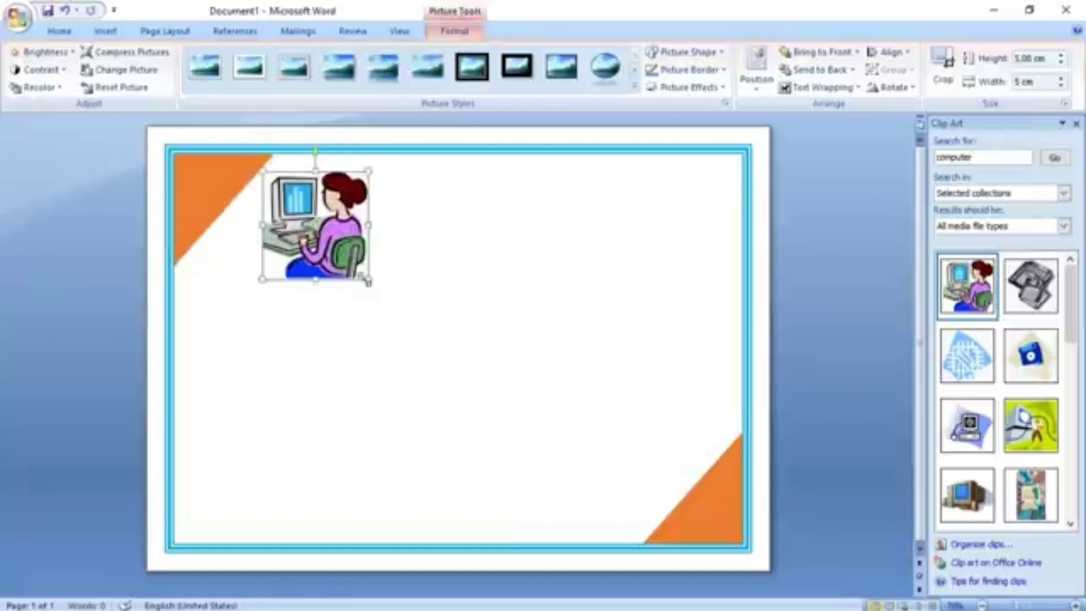
pyautogui.moveTo(365, 279); pyautogui.dragTo(348, 258)
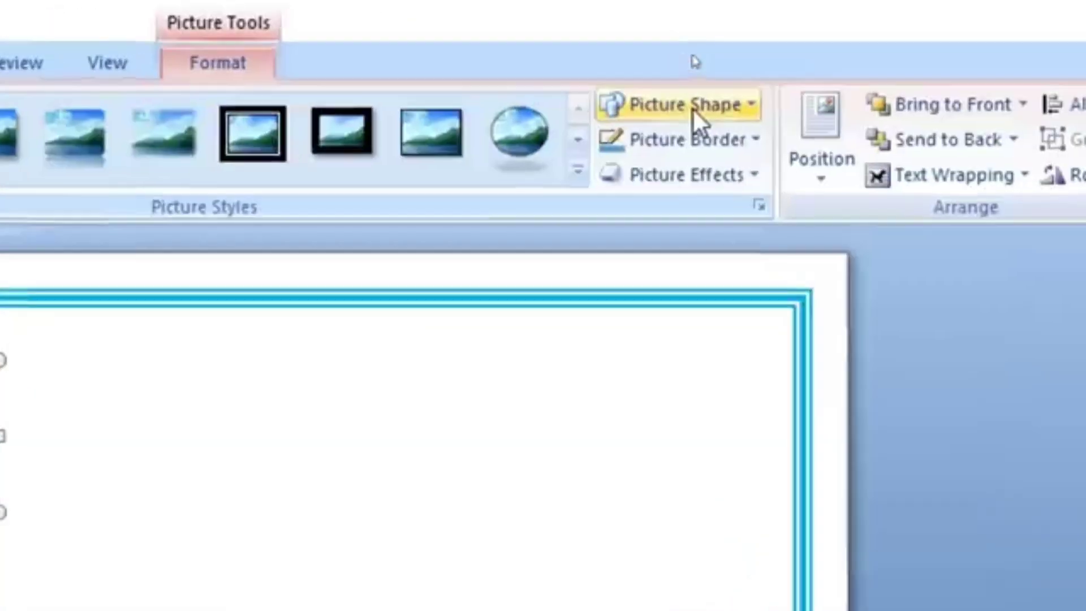
pyautogui.click(727, 112)
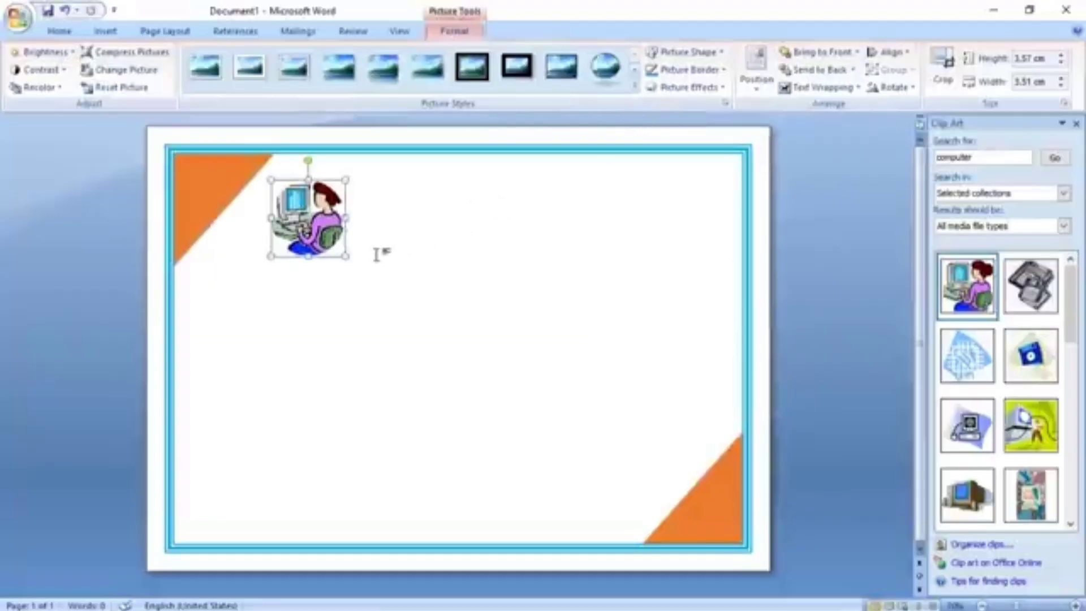
# Enlarge the circular clip art slightly and give it a black picture border.
pyautogui.moveTo(346, 255); pyautogui.dragTo(356, 266)
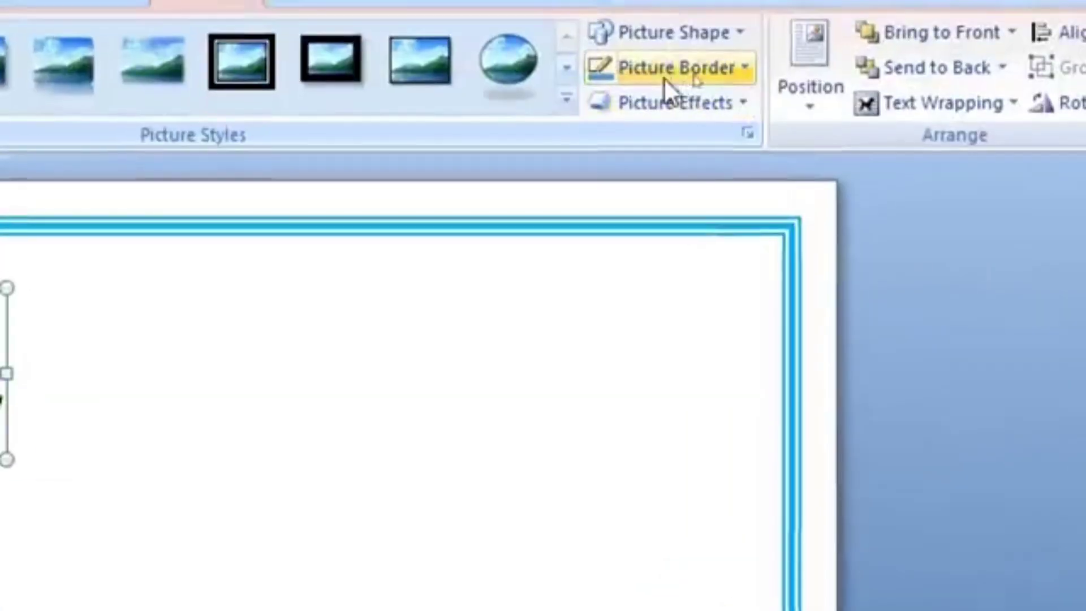
pyautogui.click(665, 73)
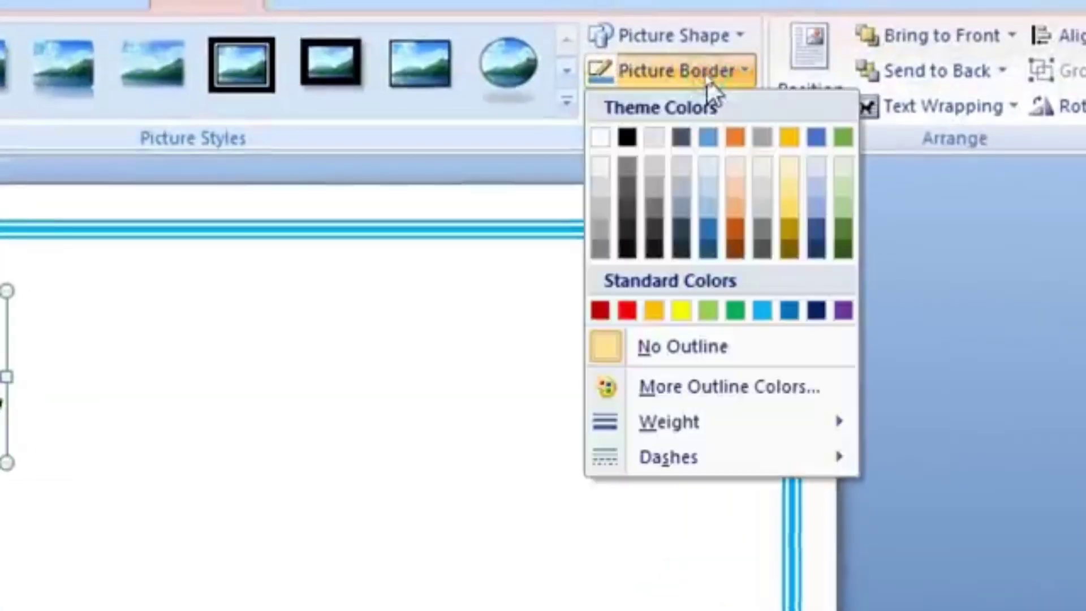
pyautogui.click(624, 137)
pyautogui.click(560, 198)
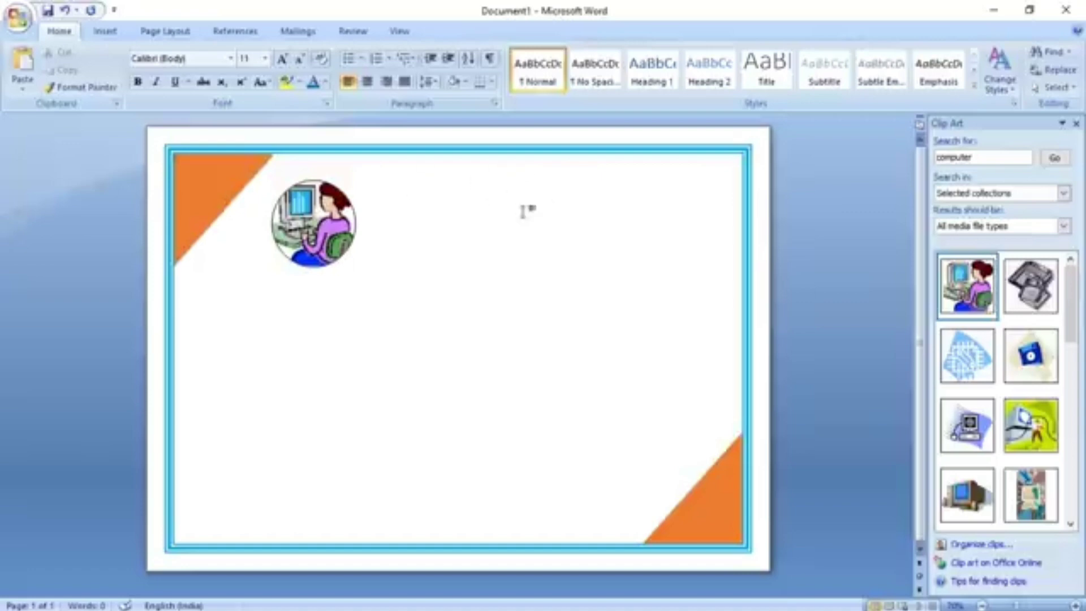
# Close the Clip Art pane and nudge the circular picture a little to the left.
pyautogui.click(1077, 125)
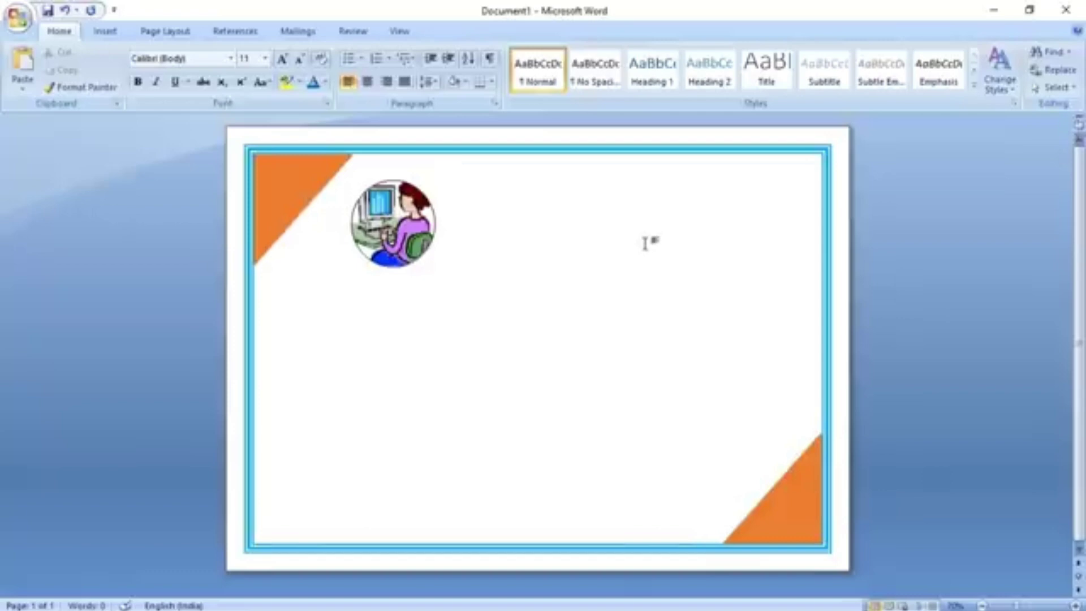
pyautogui.click(435, 232)
pyautogui.moveTo(435, 232); pyautogui.dragTo(414, 232)
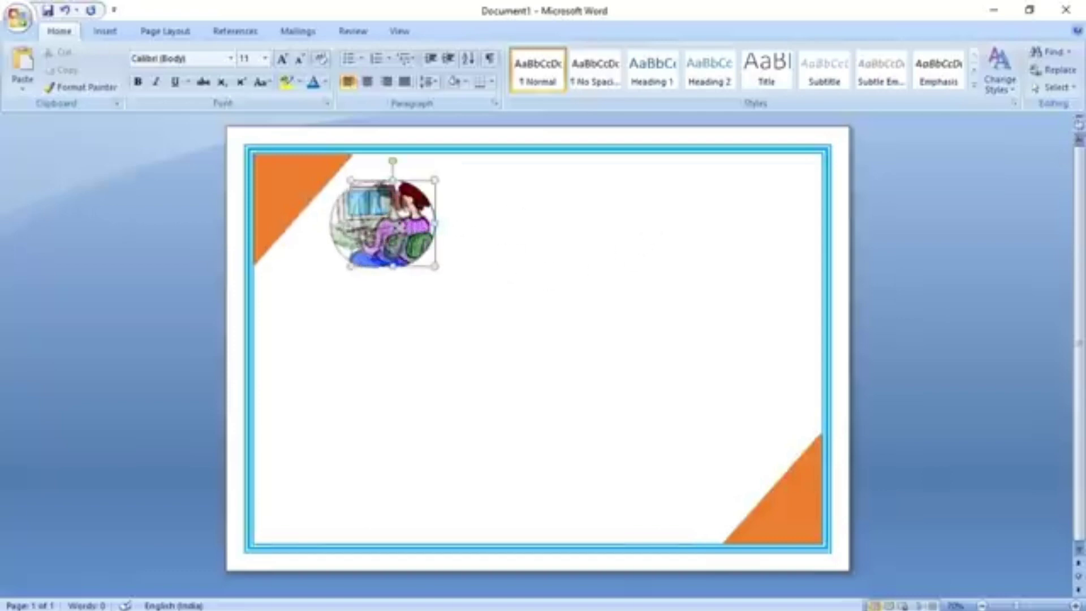
pyautogui.click(449, 215)
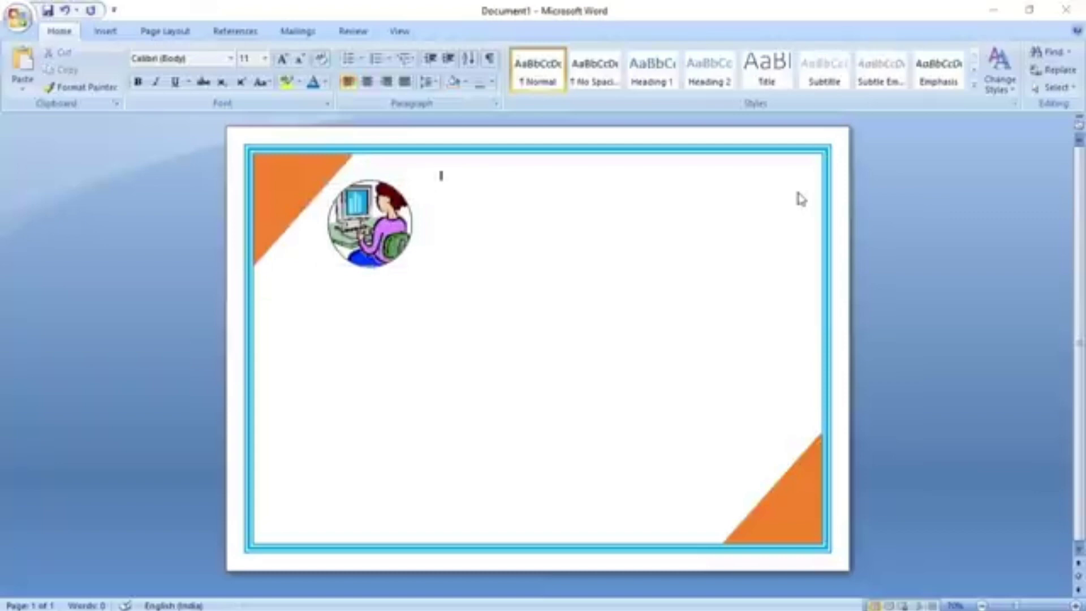
pyautogui.click(106, 32)
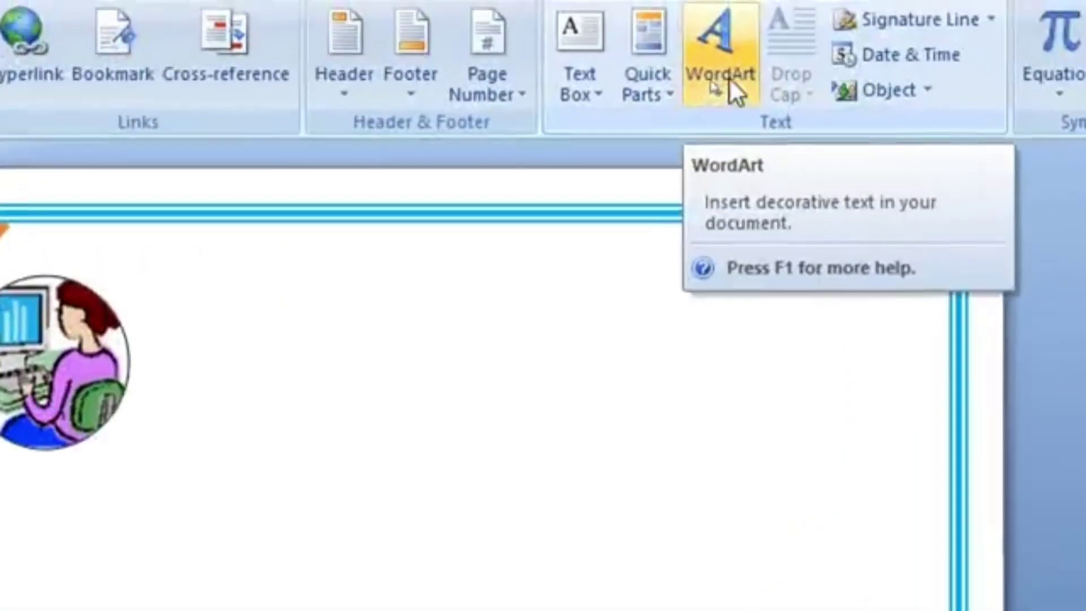
# Insert a WordArt title reading 'Uttam Computer Training Centre' in Impact 36.
pyautogui.click(729, 85)
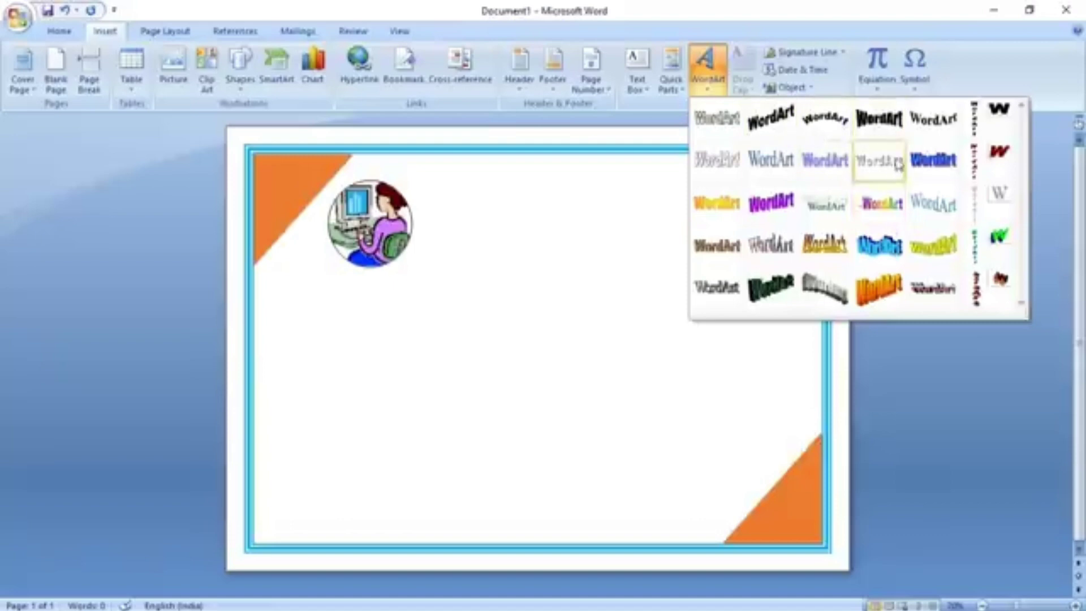
pyautogui.click(886, 131)
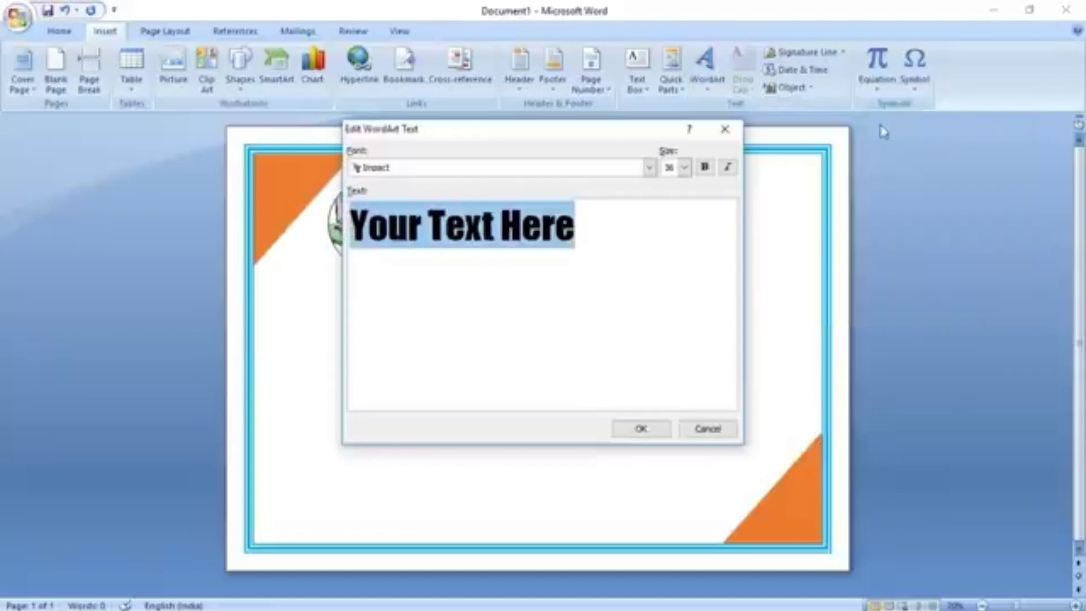
pyautogui.press('BackSpace')
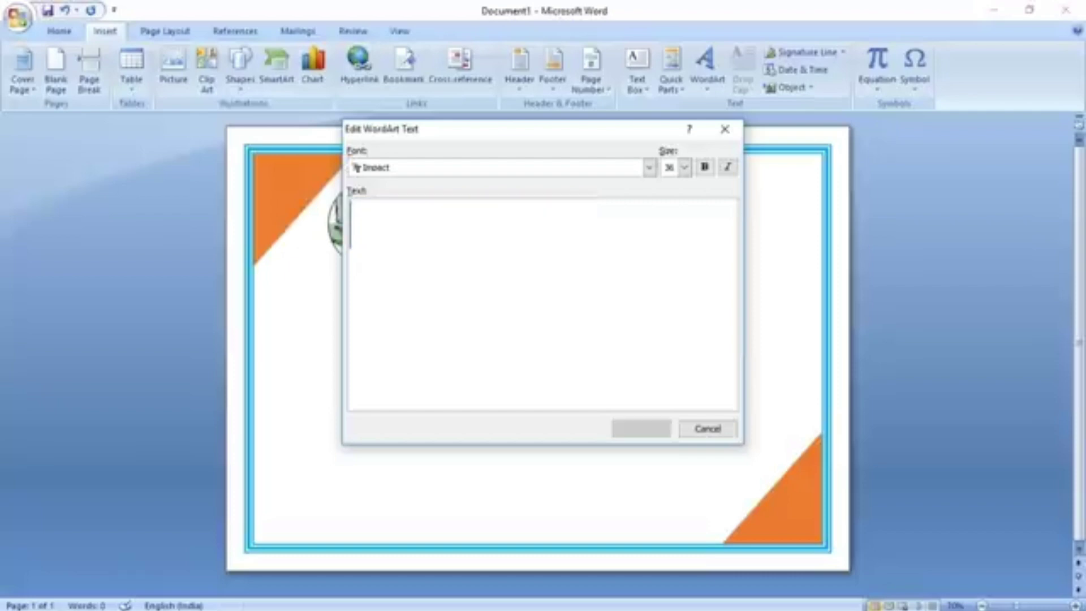
pyautogui.write('Utt')
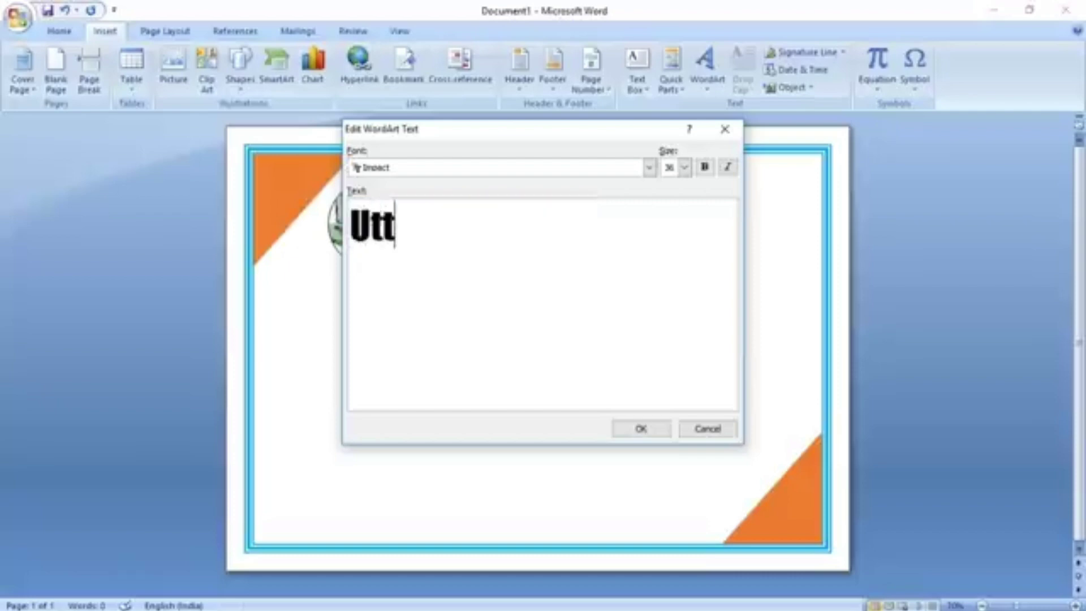
pyautogui.write('am Comp')
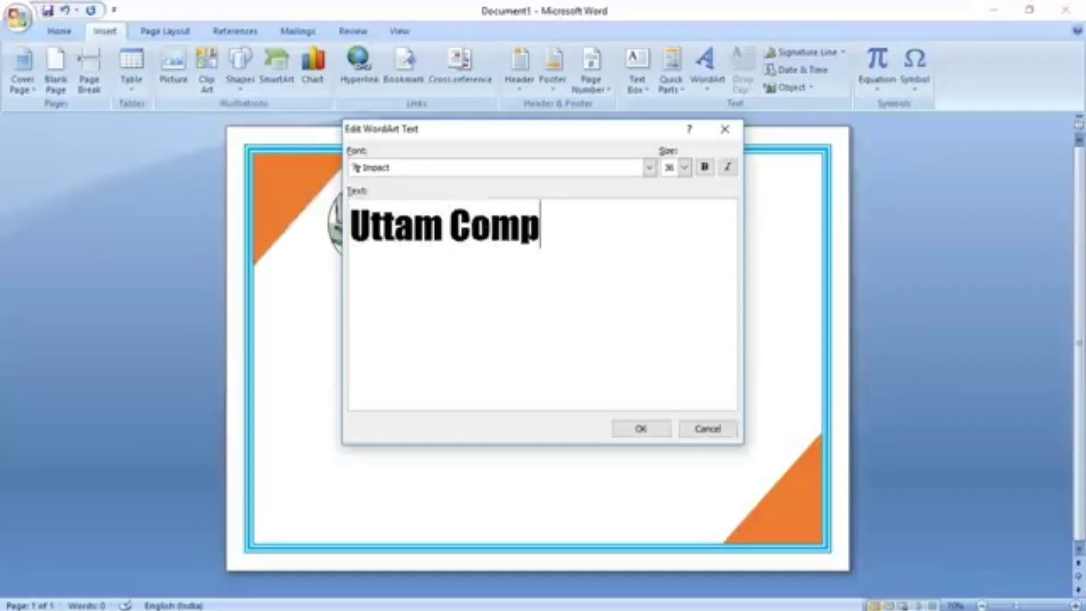
pyautogui.write('uter Tr')
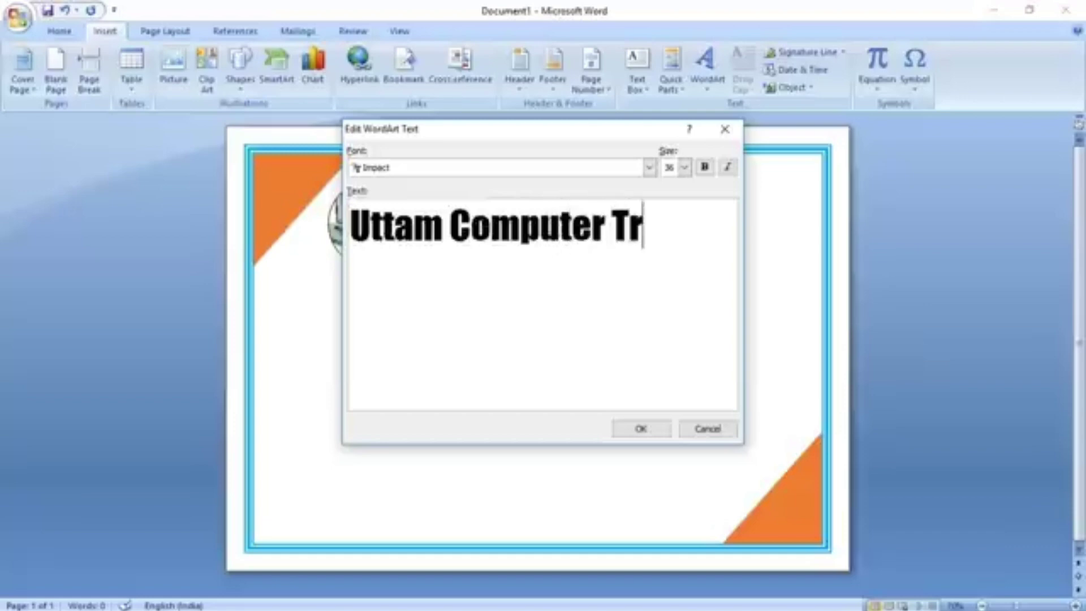
pyautogui.write('aining')
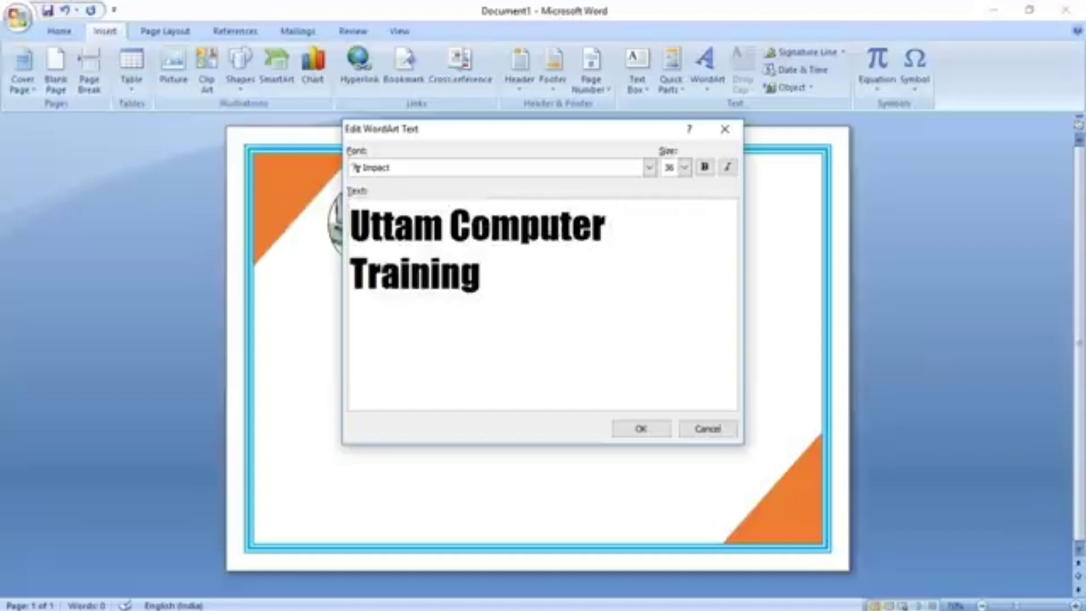
pyautogui.write(' Centre')
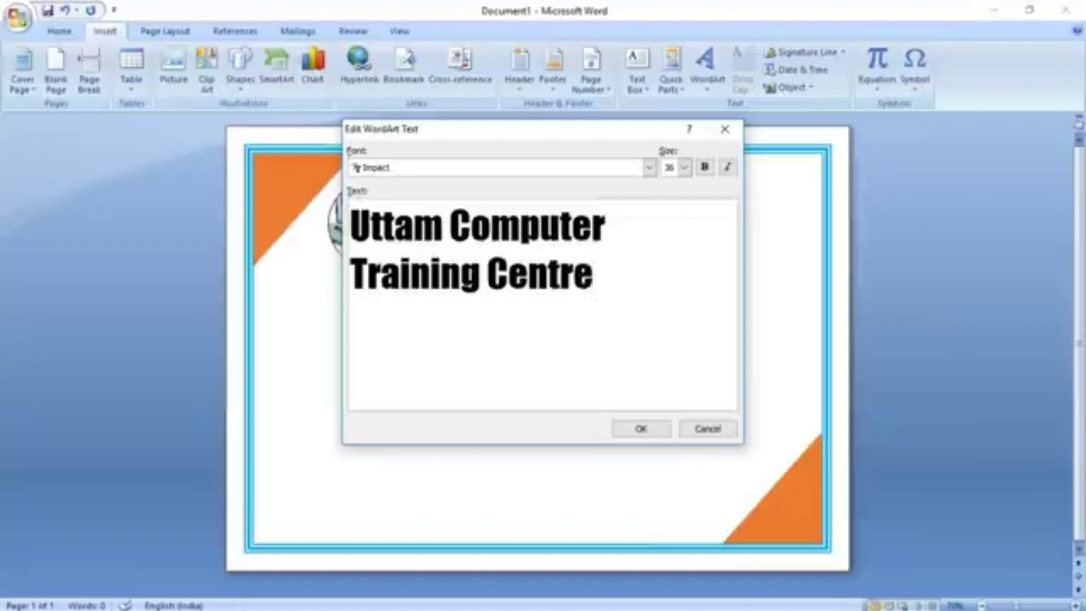
pyautogui.click(639, 428)
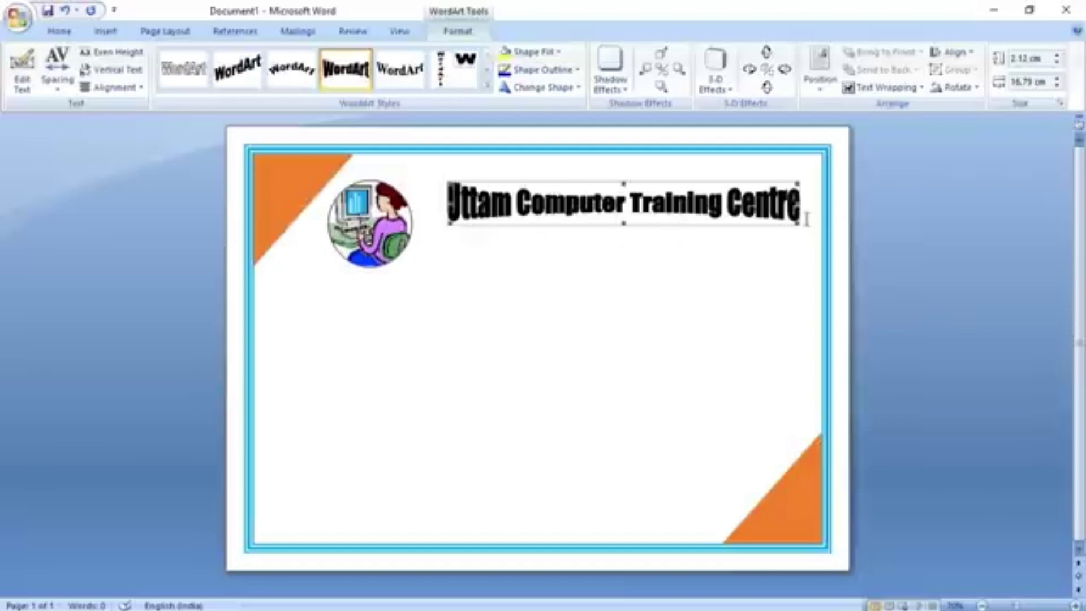
# Enlarge the WordArt title, set Tight wrapping, shift it beside the picture and fill it orange.
pyautogui.moveTo(800, 226); pyautogui.dragTo(813, 232)
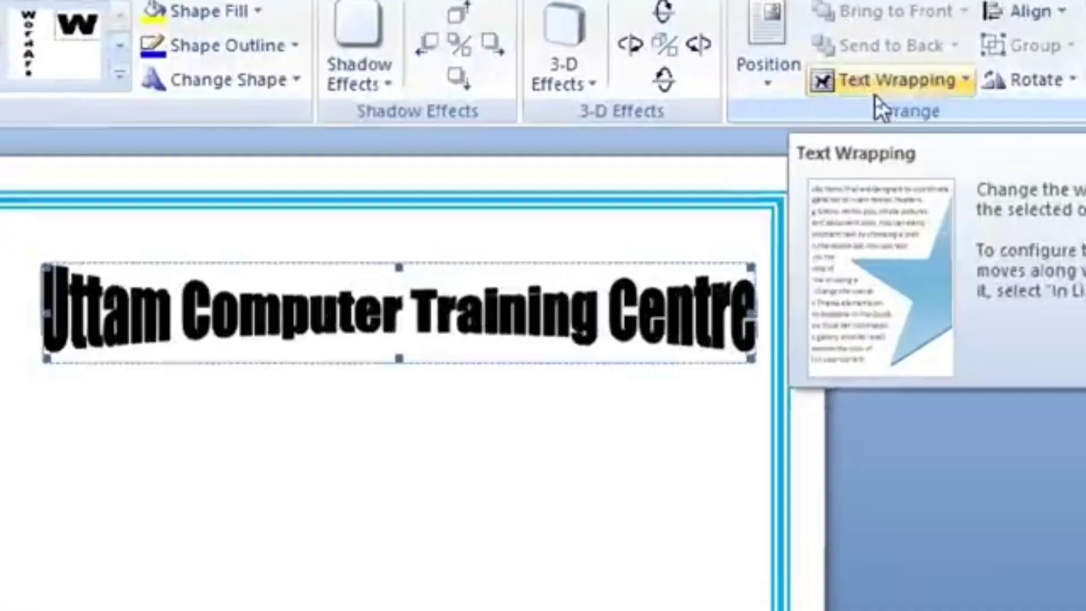
pyautogui.click(877, 89)
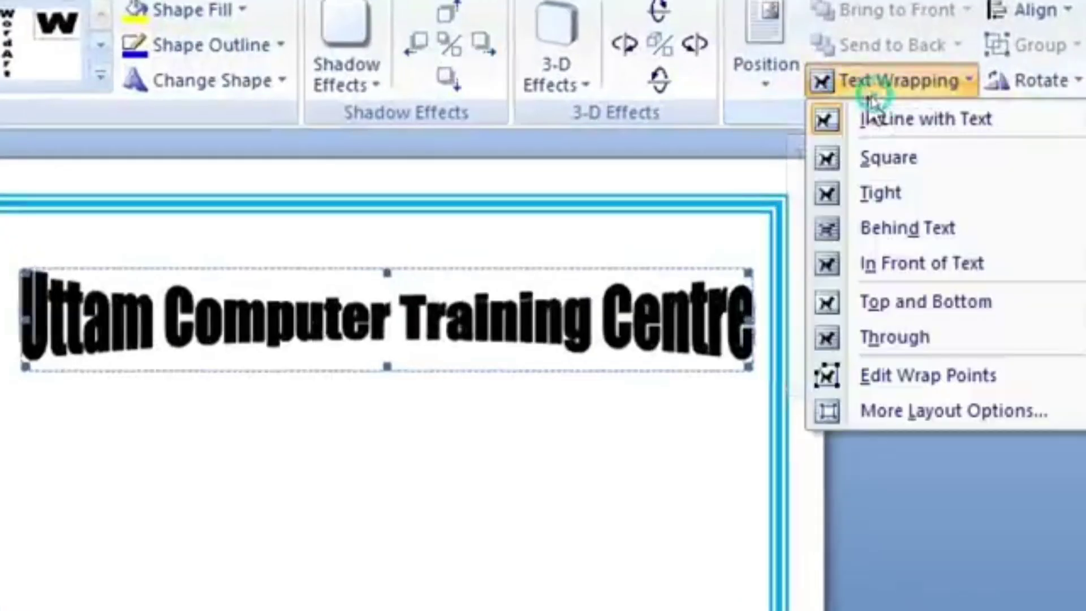
pyautogui.click(865, 205)
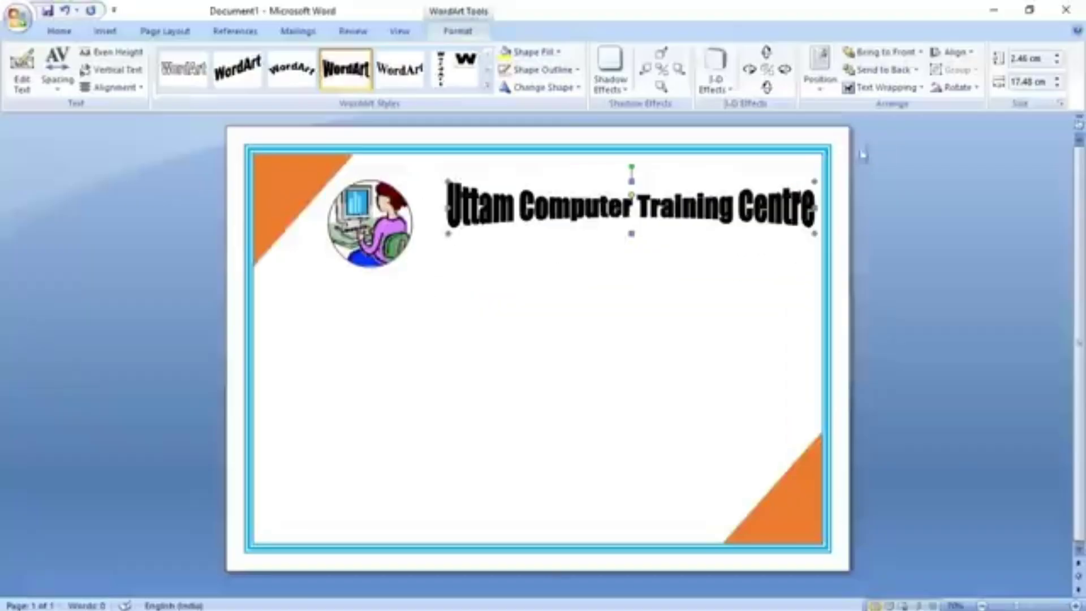
pyautogui.moveTo(662, 205); pyautogui.dragTo(648, 214)
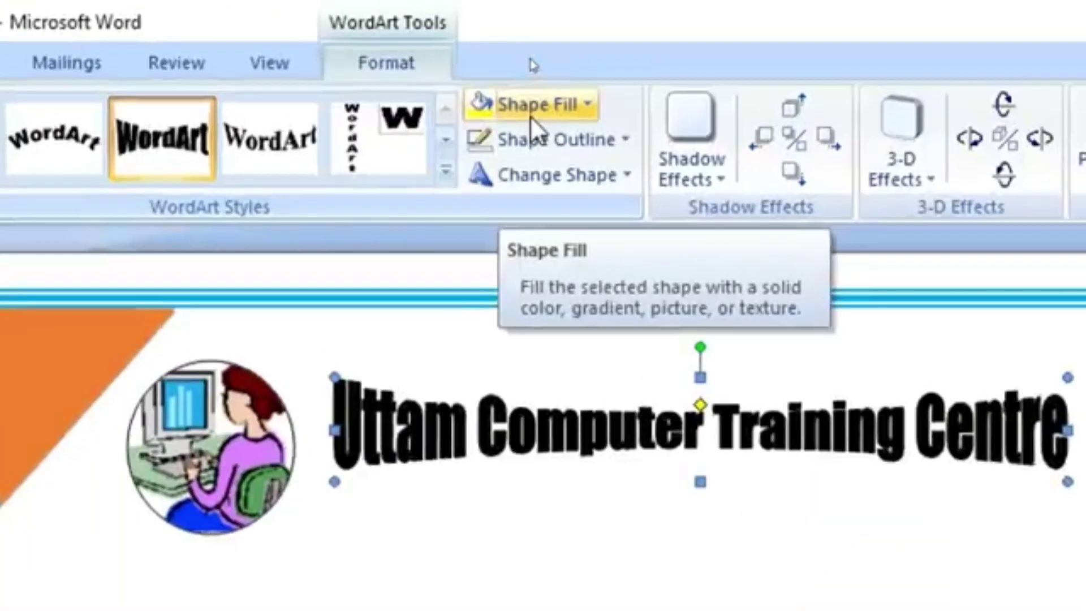
pyautogui.click(530, 54)
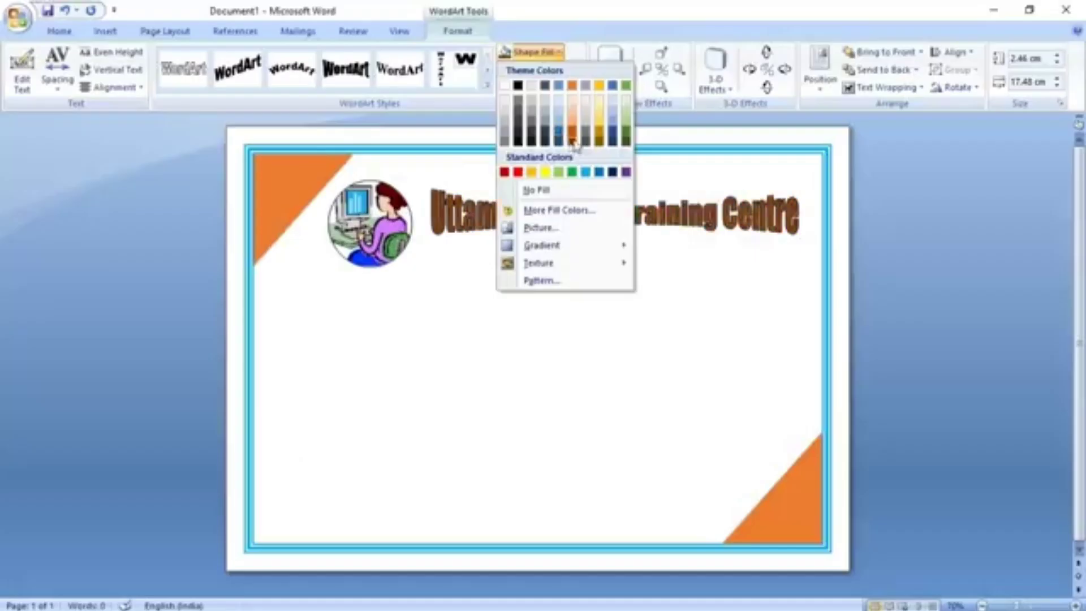
pyautogui.click(573, 140)
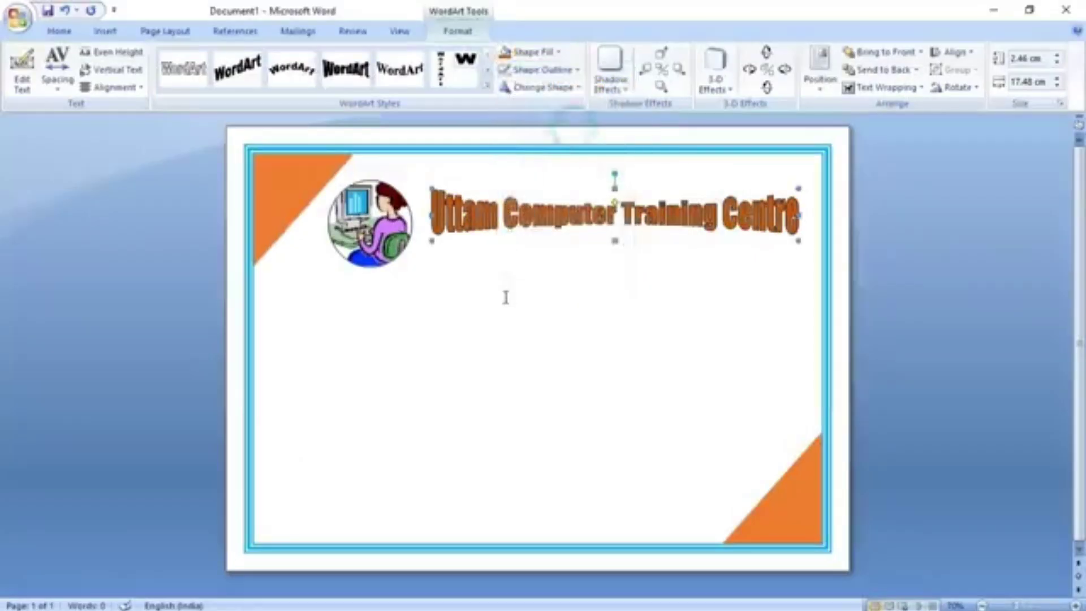
pyautogui.click(504, 295)
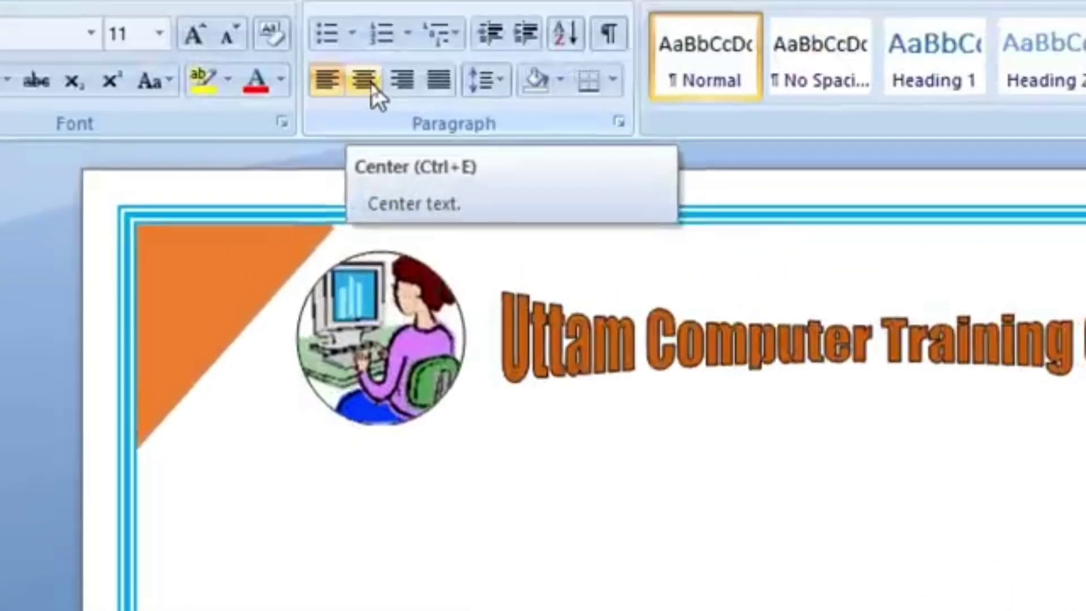
# Type a centred 48-pt heading 'Certificate of Achievement' below the WordArt title.
pyautogui.click(372, 86)
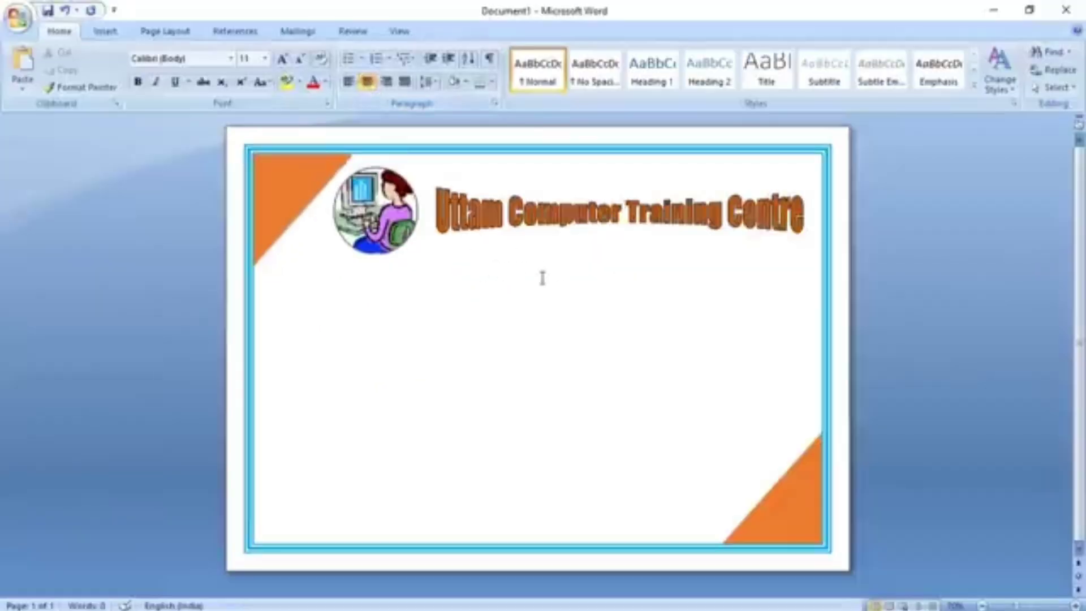
pyautogui.click(264, 59)
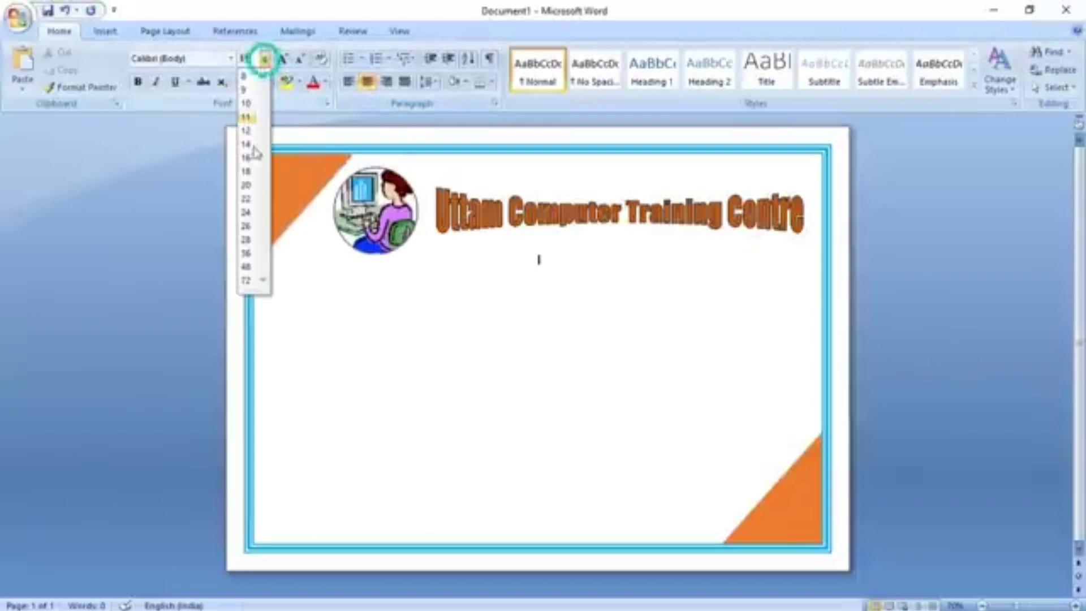
pyautogui.click(249, 267)
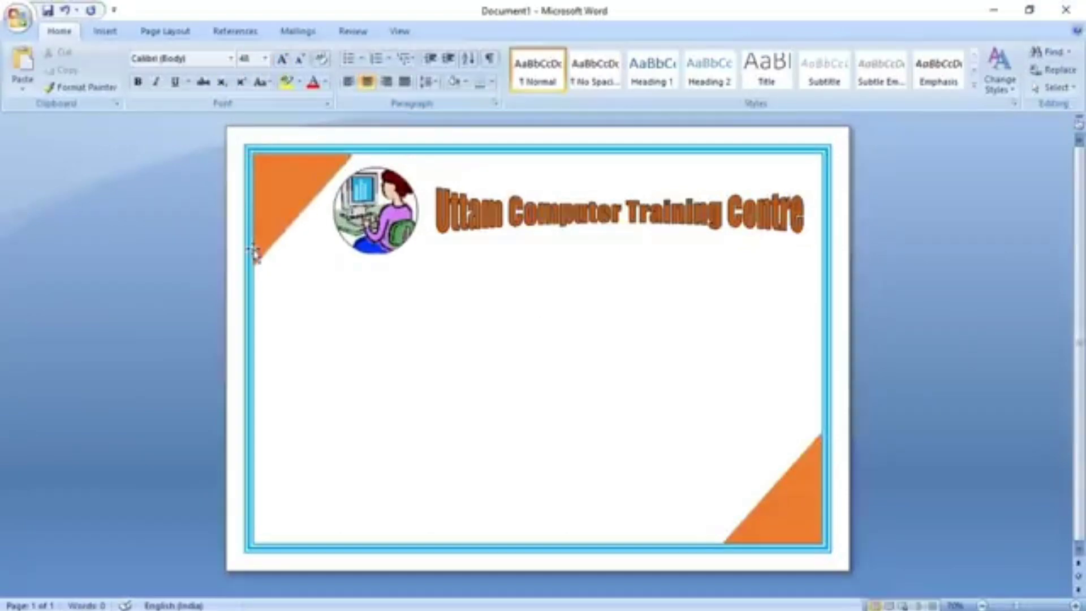
pyautogui.write('Cer')
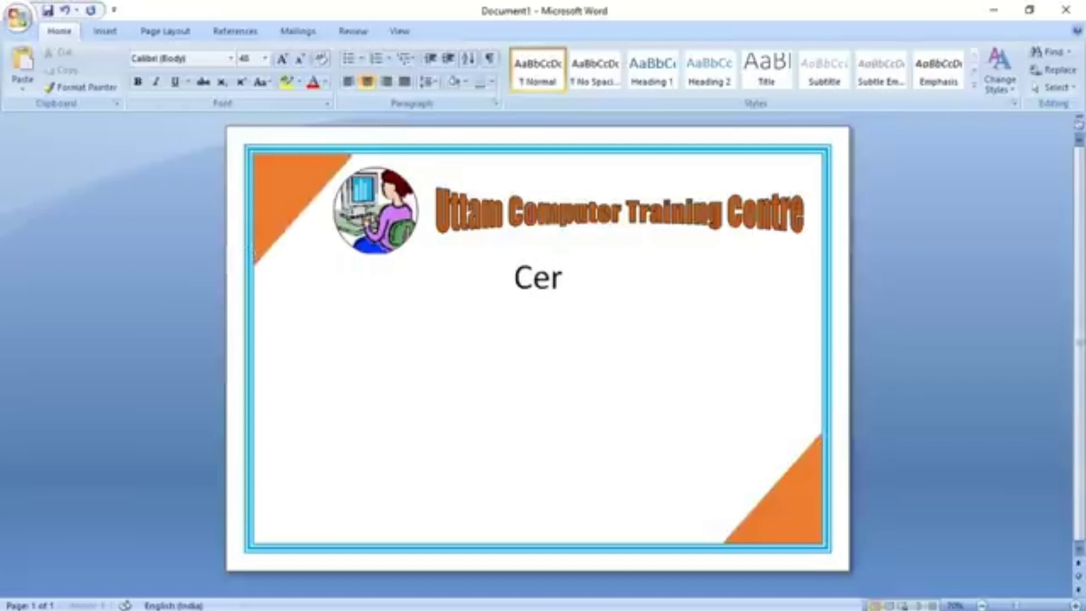
pyautogui.write('tifica')
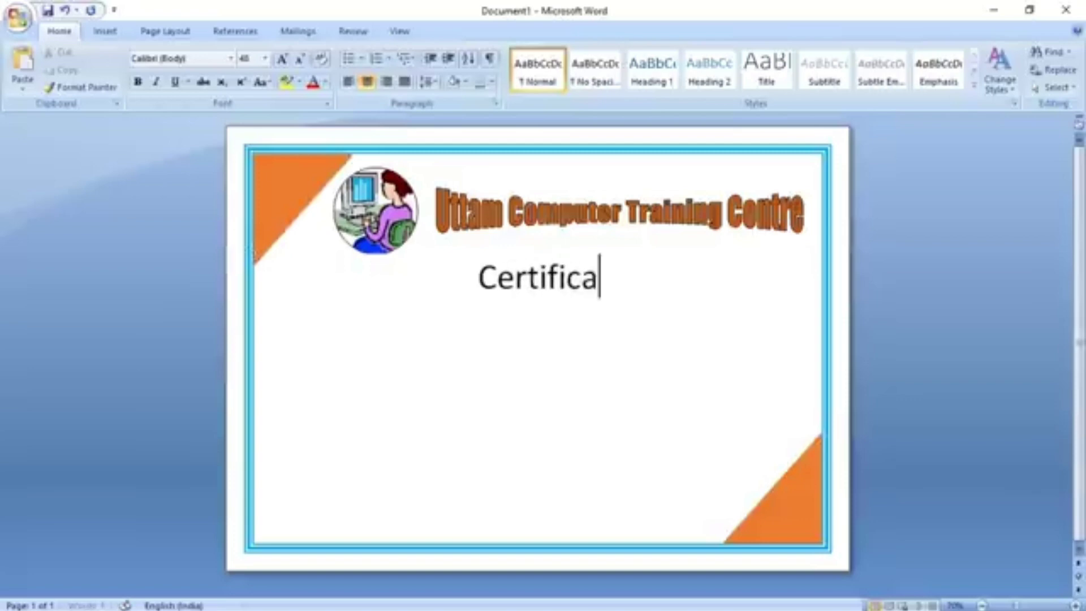
pyautogui.write('te O')
pyautogui.press('BackSpace')
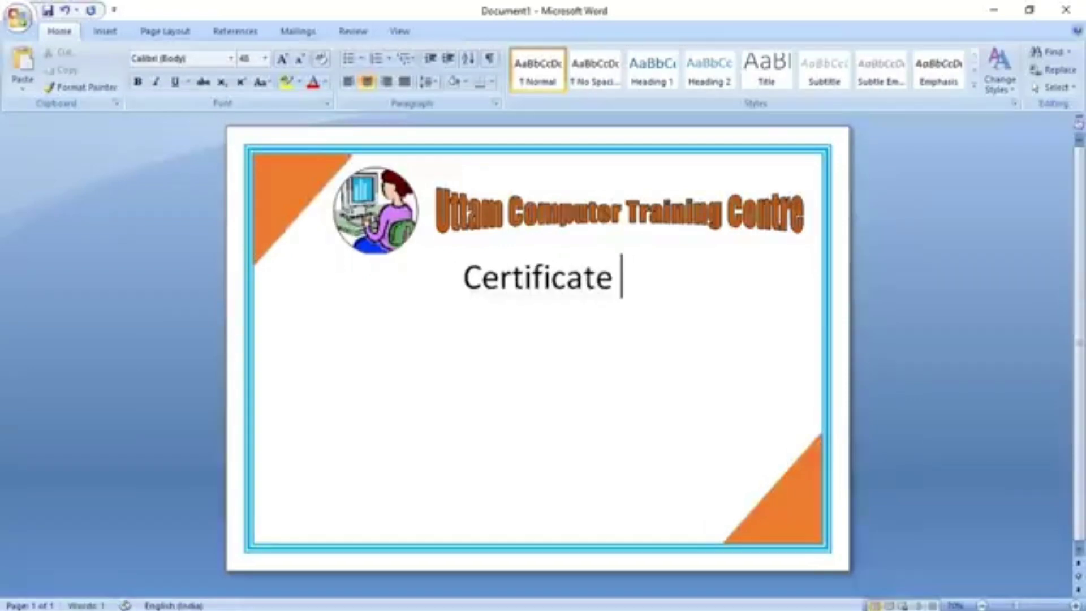
pyautogui.write('of')
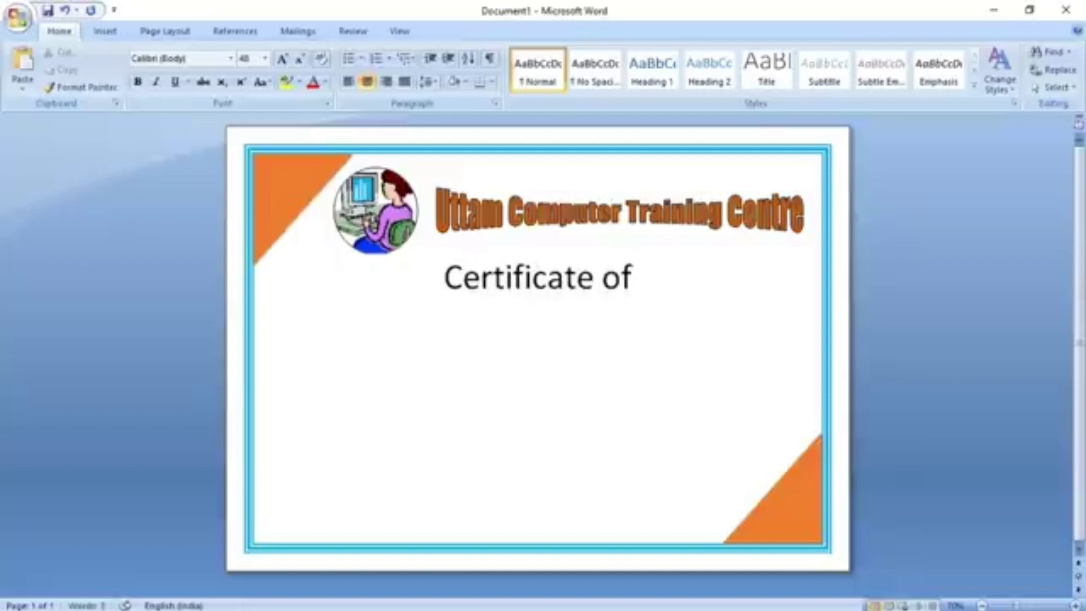
pyautogui.write(' Achie')
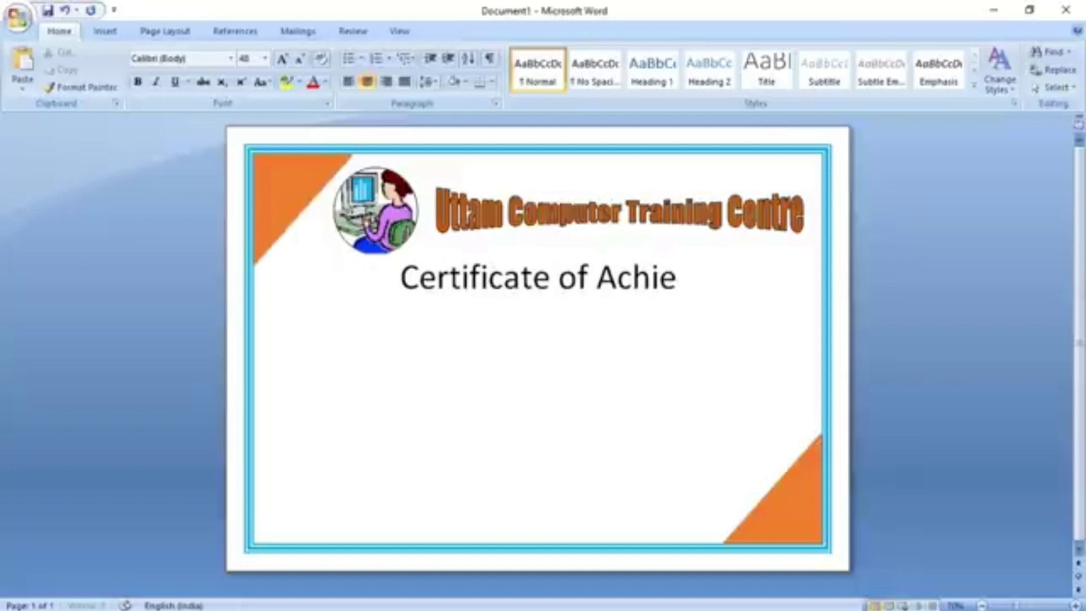
pyautogui.write('vement')
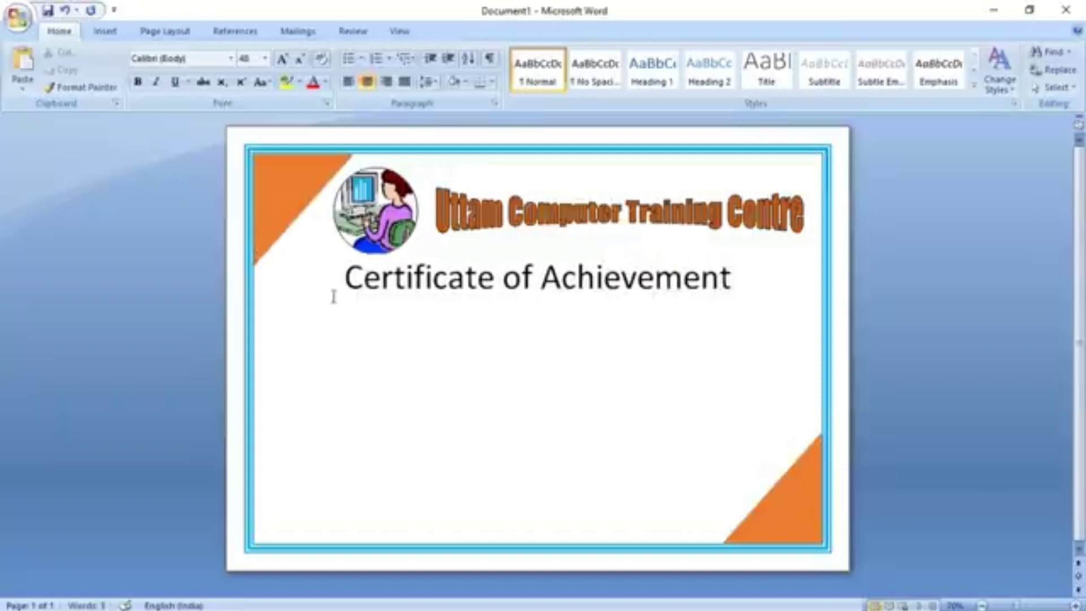
# Bold the 'Certificate of Achievement' heading and set the word 'of' in French Script MT.
pyautogui.moveTo(344, 278)
pyautogui.mouseDown()
pyautogui.moveTo(534, 284)
pyautogui.moveTo(597, 298)
pyautogui.mouseUp()
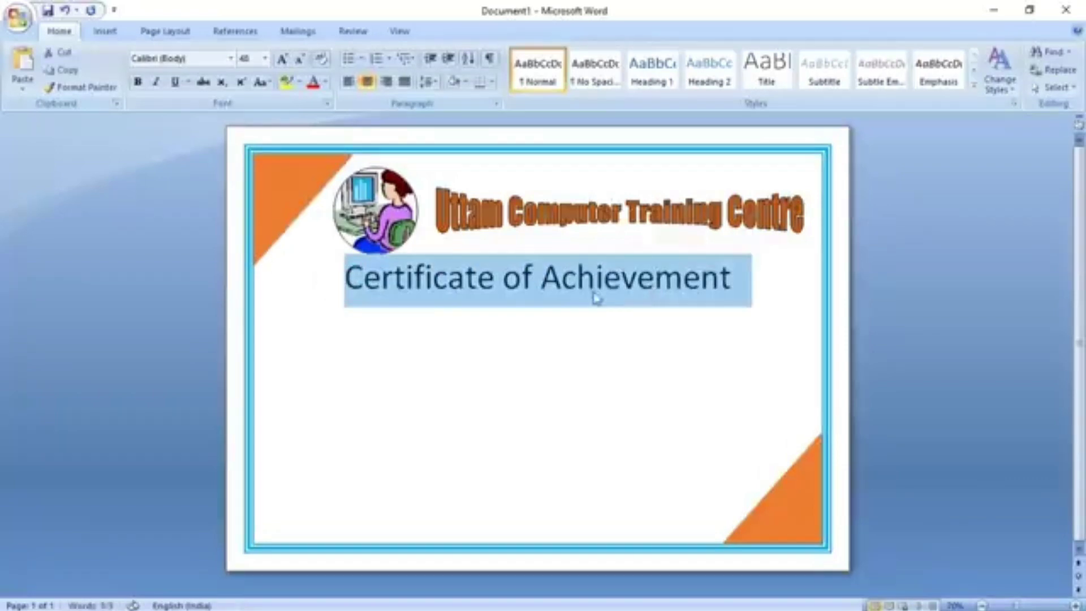
pyautogui.click(137, 82)
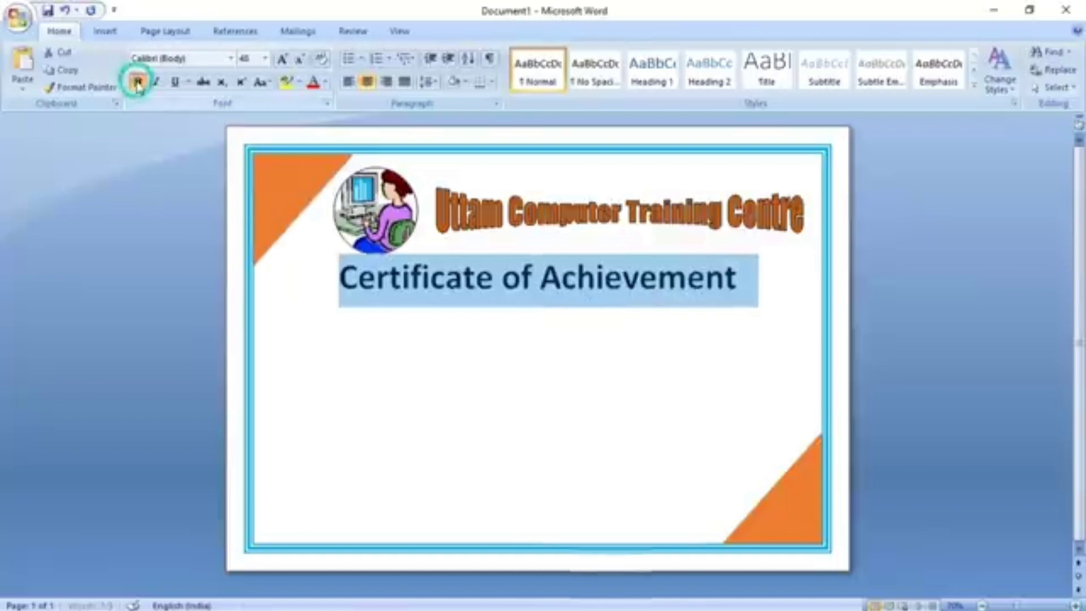
pyautogui.click(576, 286)
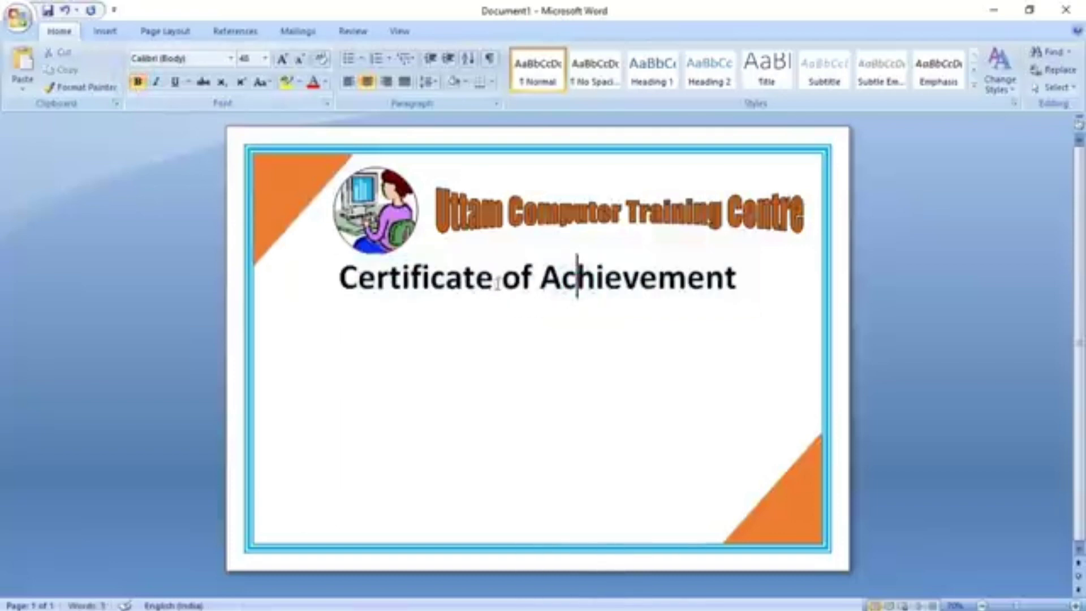
pyautogui.moveTo(502, 283); pyautogui.dragTo(532, 286)
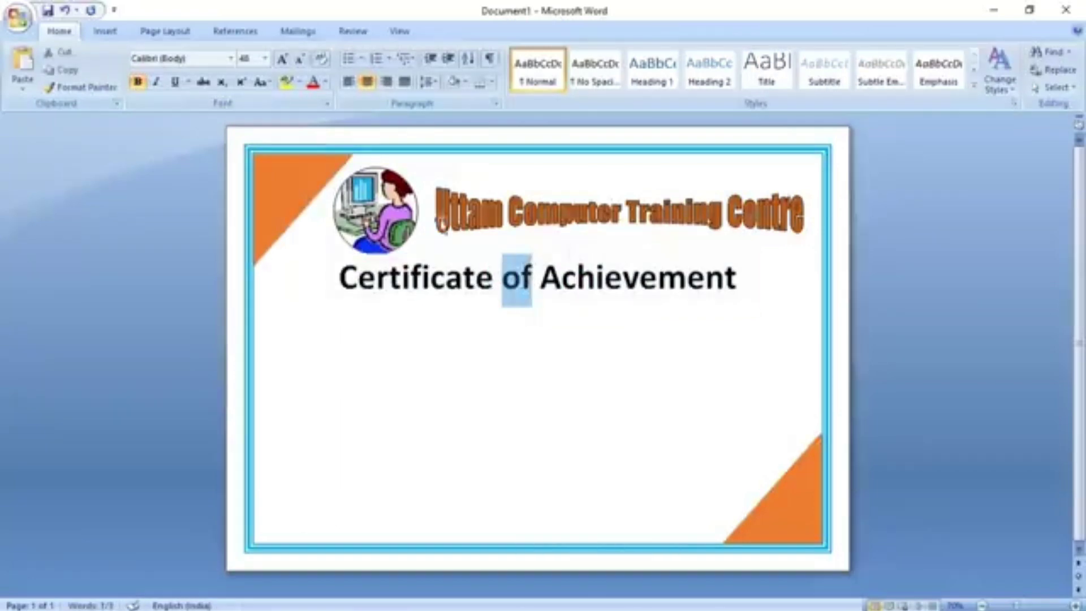
pyautogui.click(230, 58)
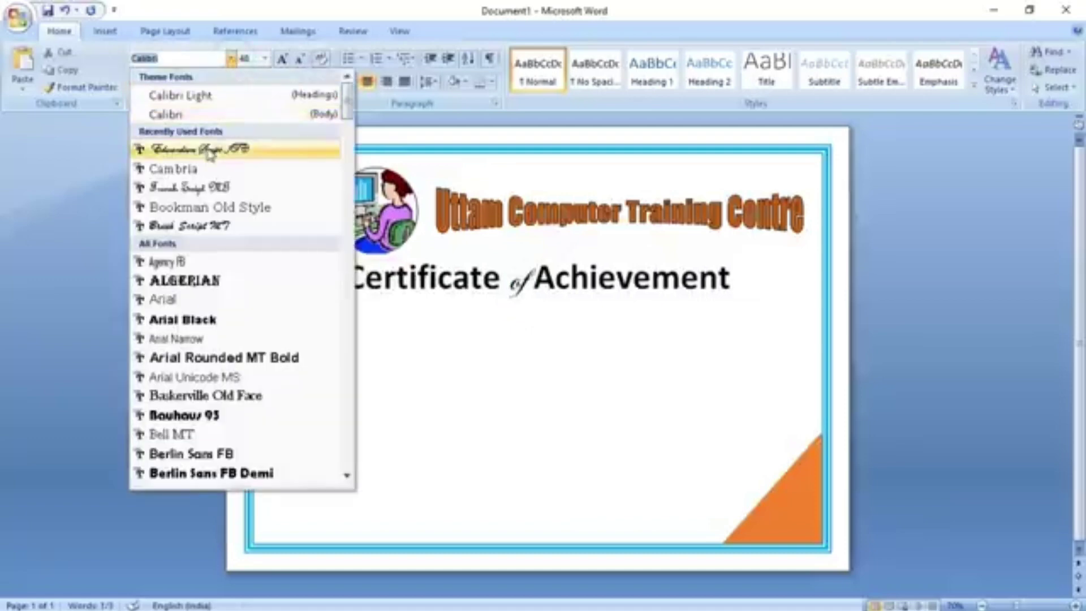
pyautogui.click(210, 187)
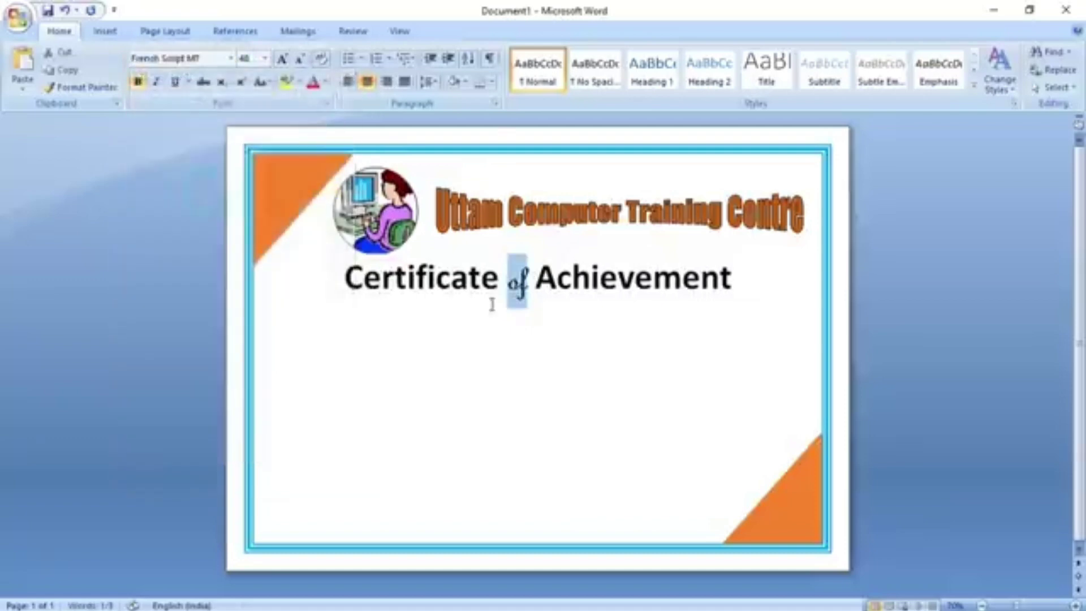
pyautogui.click(603, 292)
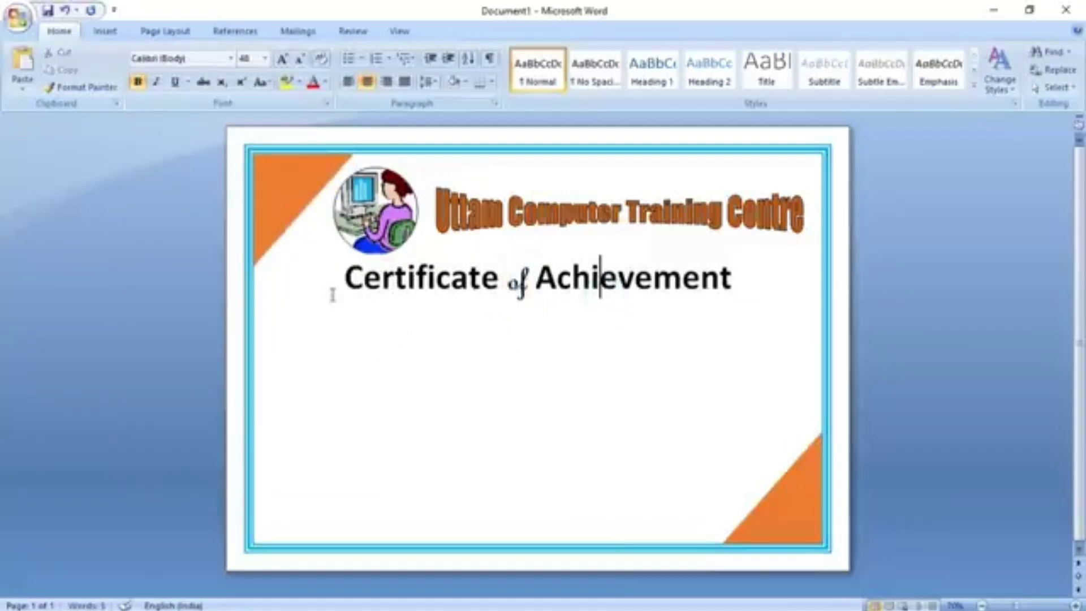
pyautogui.click(342, 278)
pyautogui.click(751, 278)
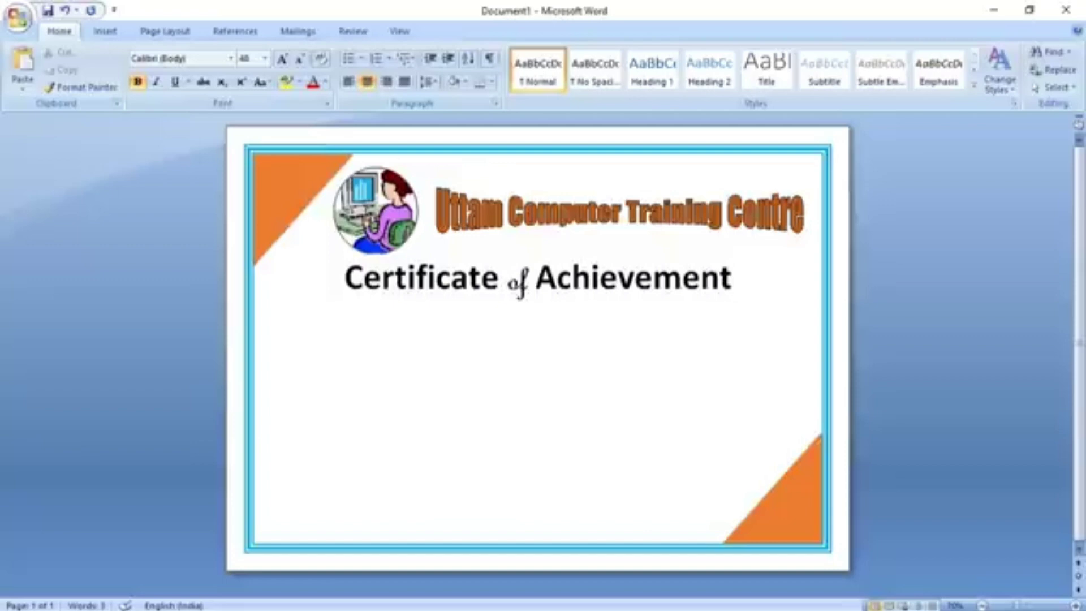
# Add a new line reading 'Name:' followed by the recipient's full name.
pyautogui.press('Return')
pyautogui.write('Name:')
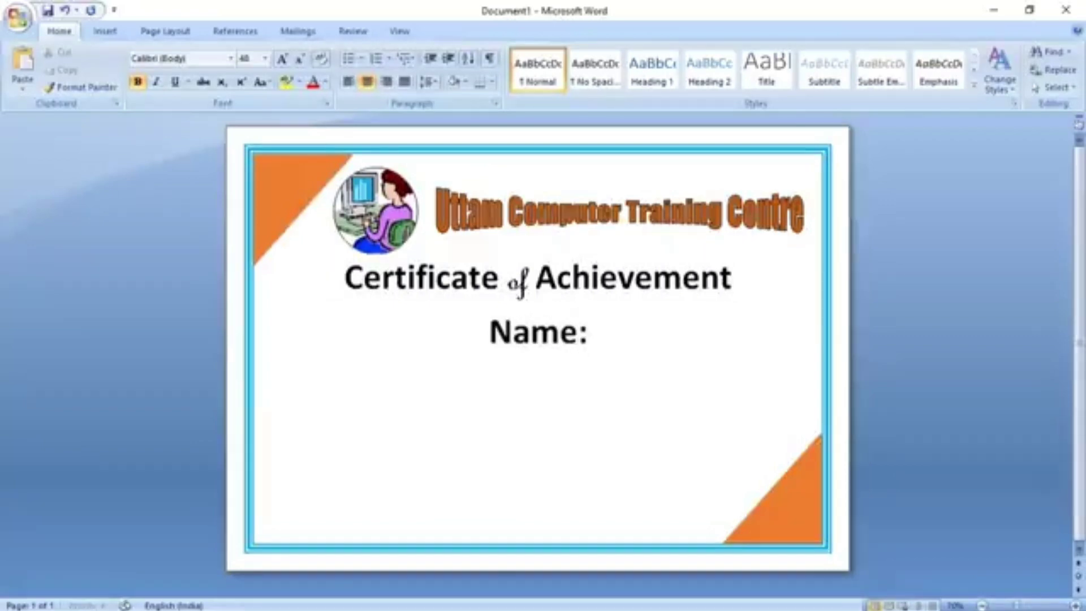
pyautogui.write(' Pranab ')
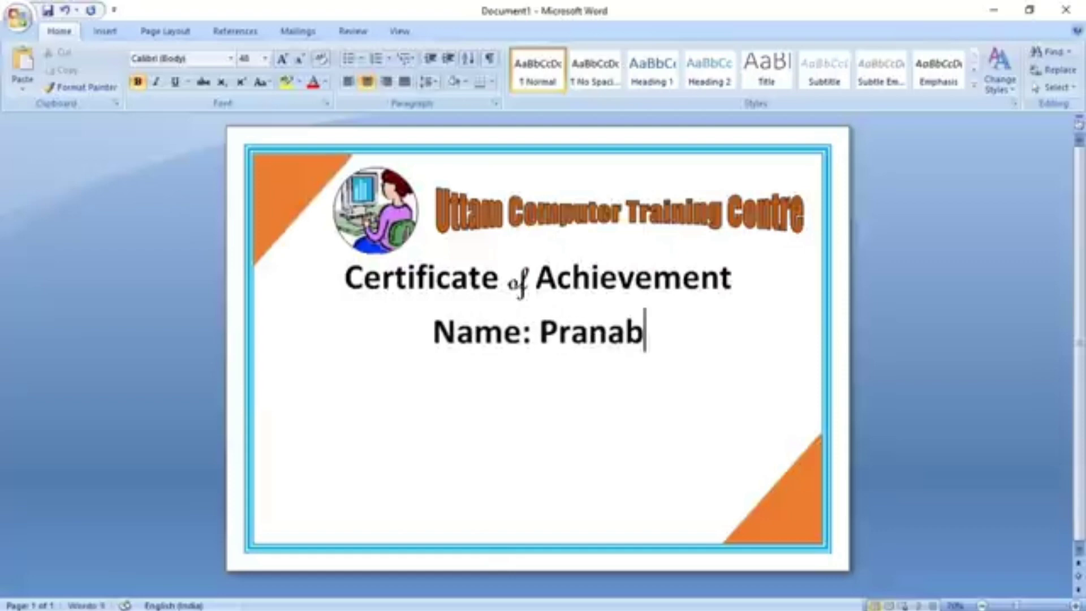
pyautogui.write('Kumar ')
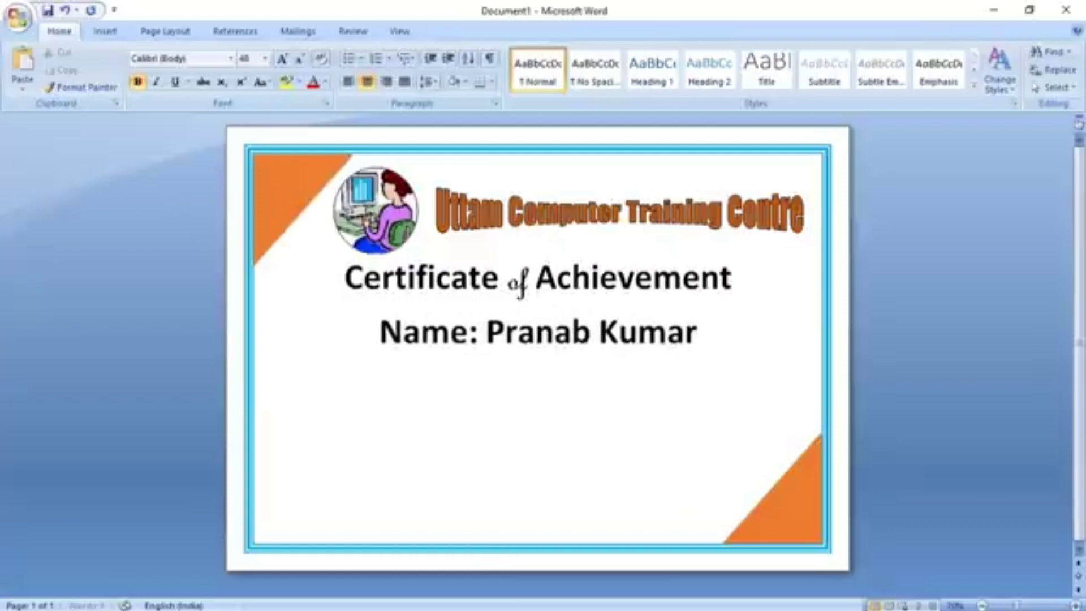
pyautogui.write('Dey')
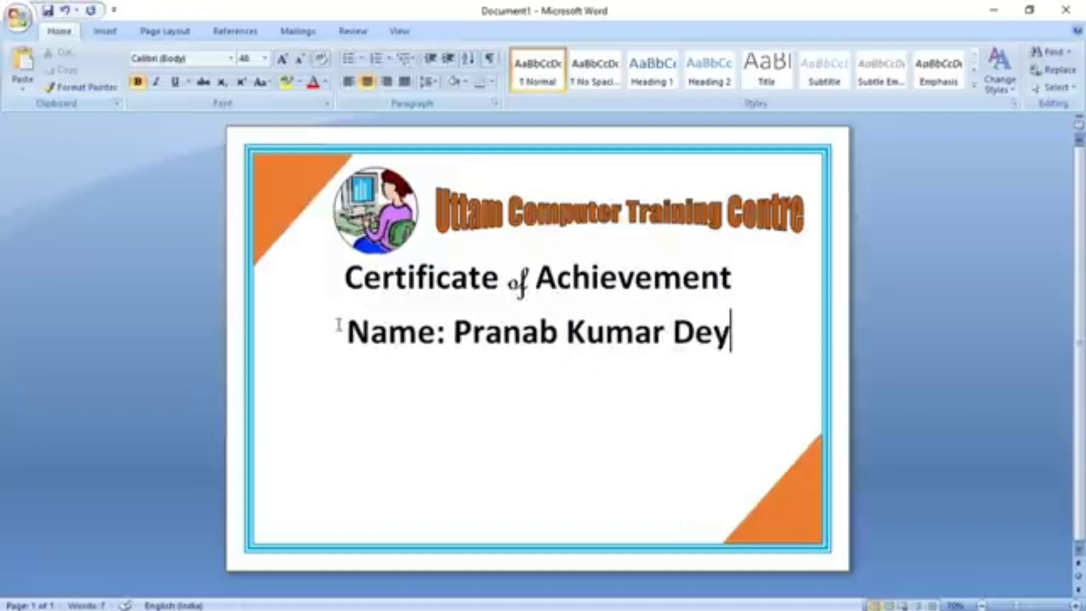
# Format the whole Name line in red Edwardian Script ITC at 54 pt.
pyautogui.moveTo(338, 328); pyautogui.dragTo(749, 334)
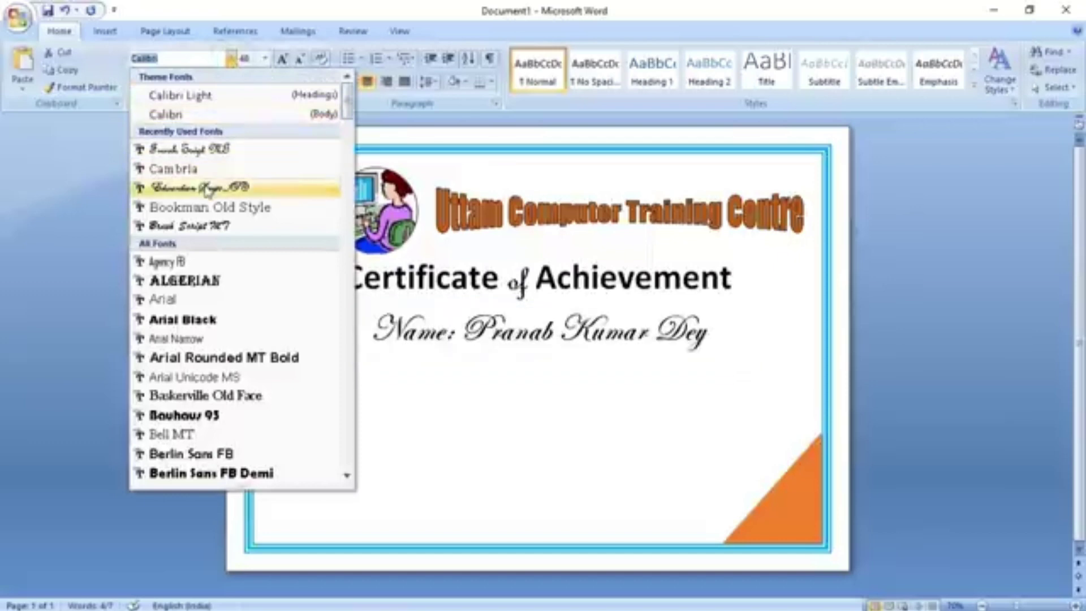
pyautogui.click(207, 189)
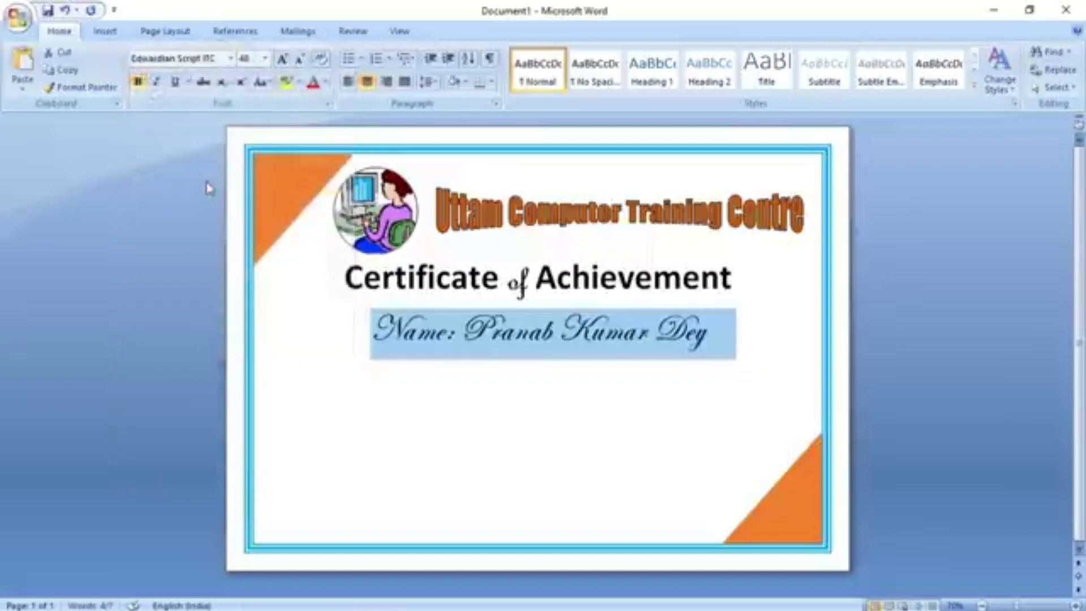
pyautogui.click(255, 57)
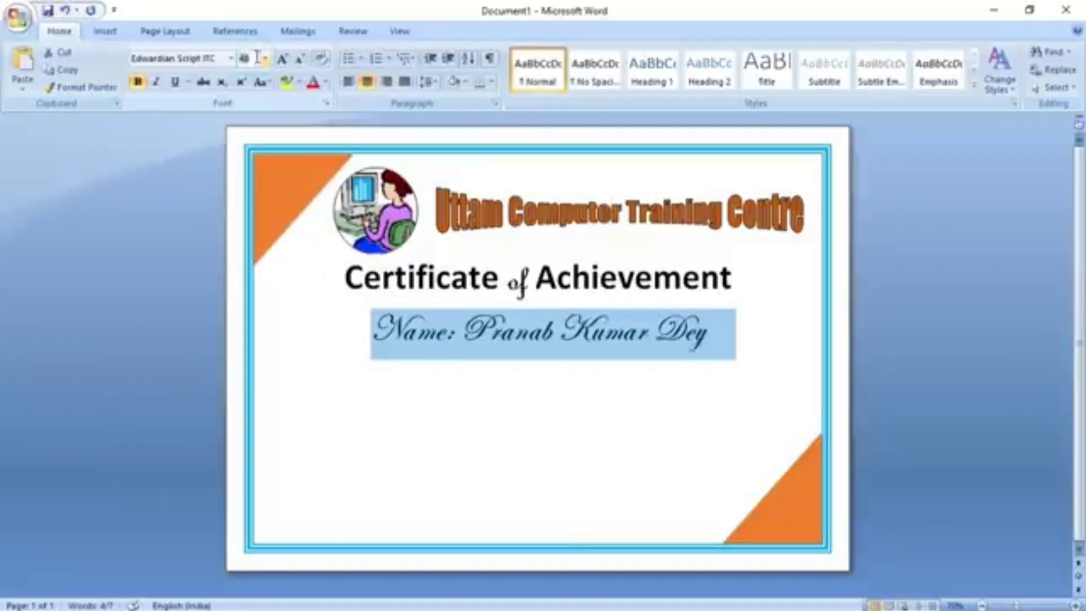
pyautogui.write('54')
pyautogui.press('Return')
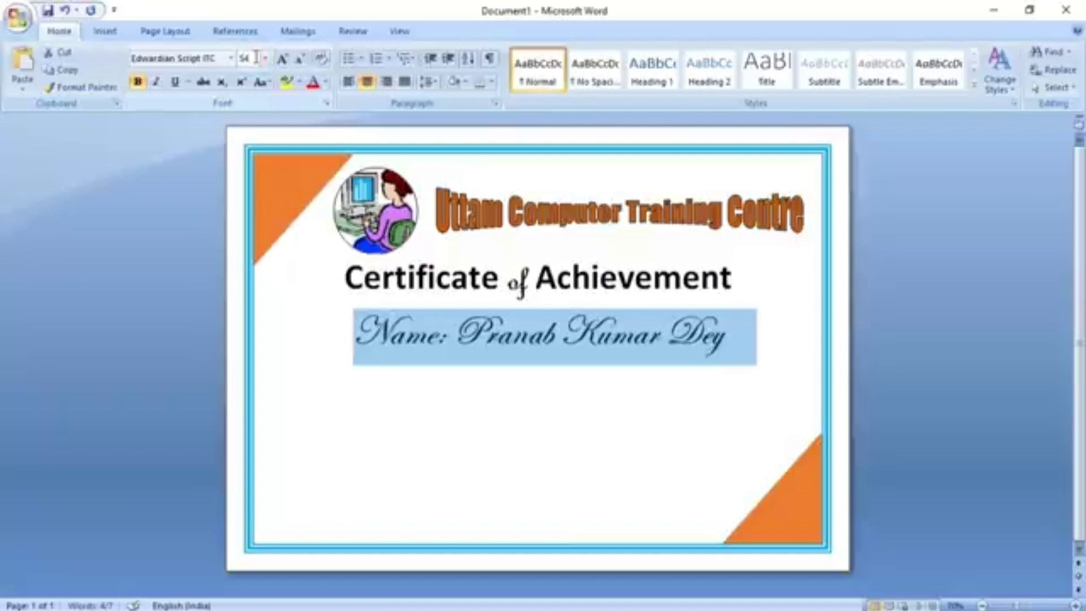
pyautogui.click(326, 82)
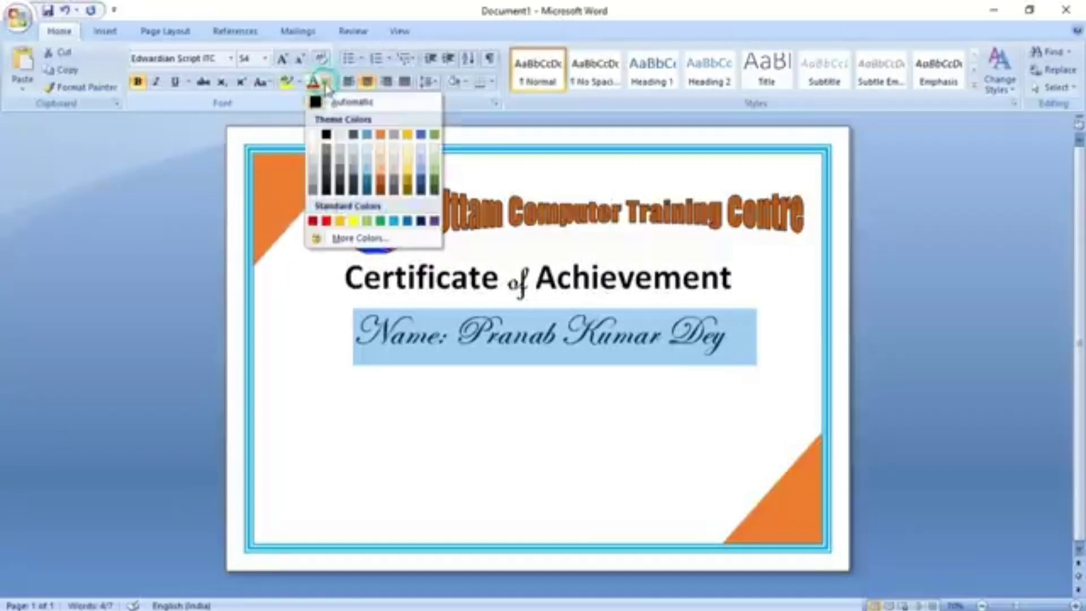
pyautogui.click(326, 221)
pyautogui.click(561, 354)
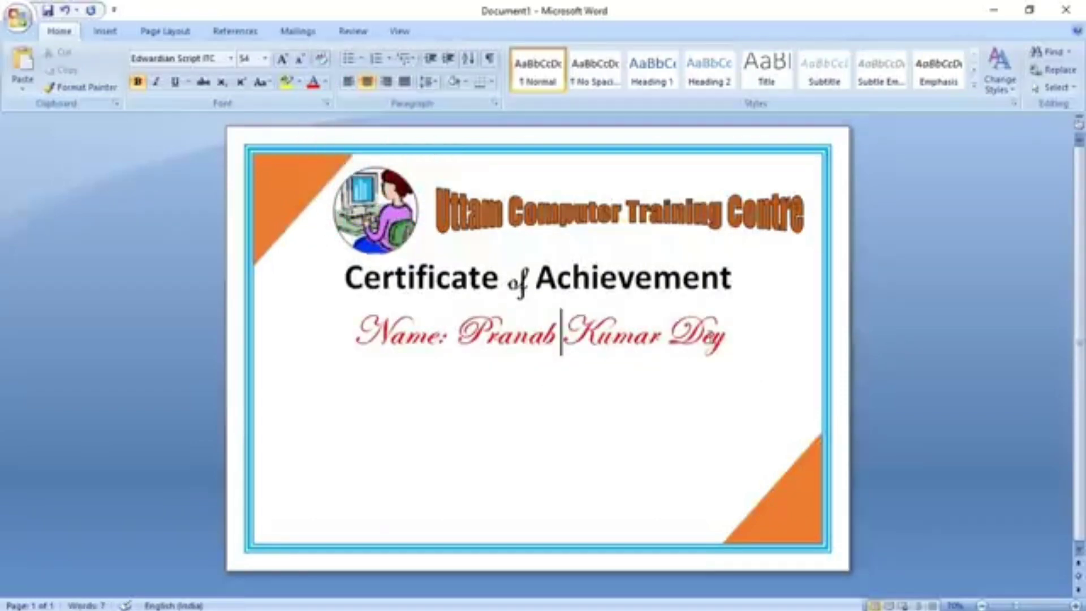
# Add the lines 'For Successfully Completing' and 'Diploma in Computer Application' below the name.
pyautogui.press('Return')
pyautogui.write('For Successfully Com')
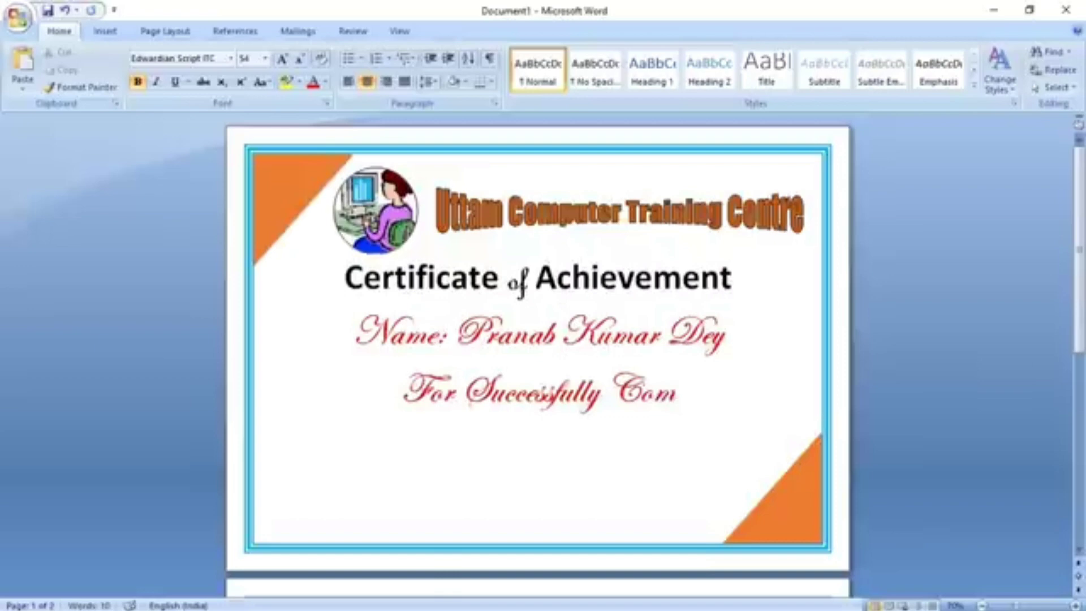
pyautogui.write('pletin')
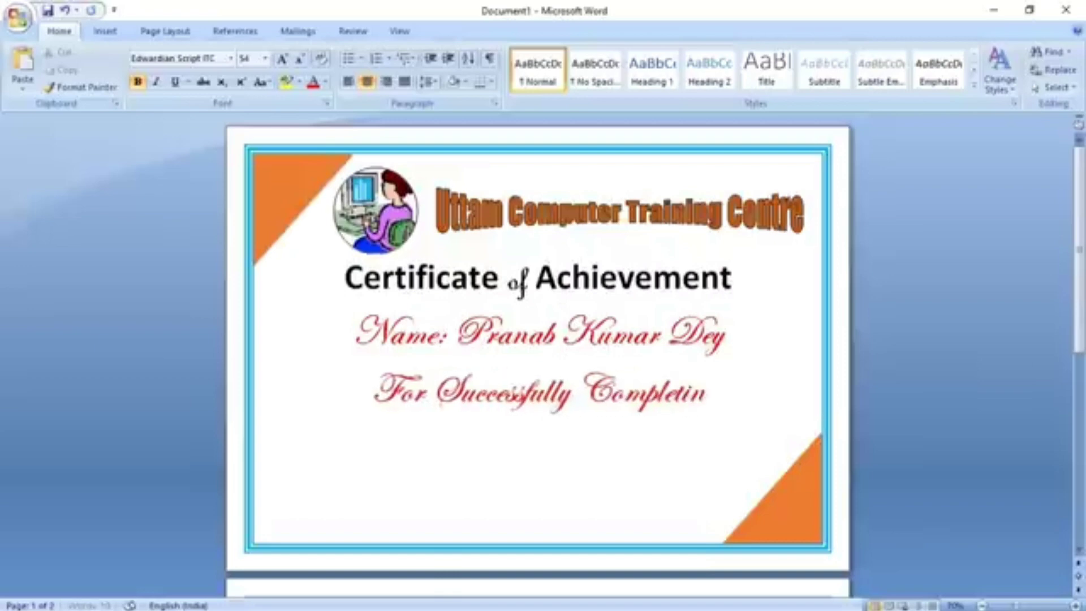
pyautogui.write('g')
pyautogui.press('Return')
pyautogui.write('Diploma in Computer Applicat')
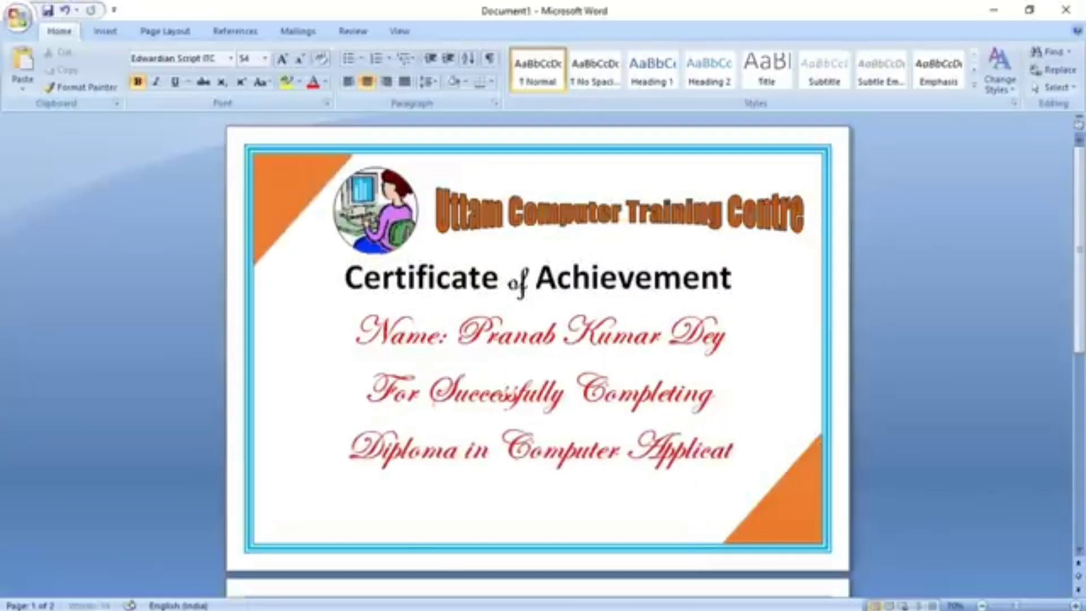
pyautogui.write('ion')
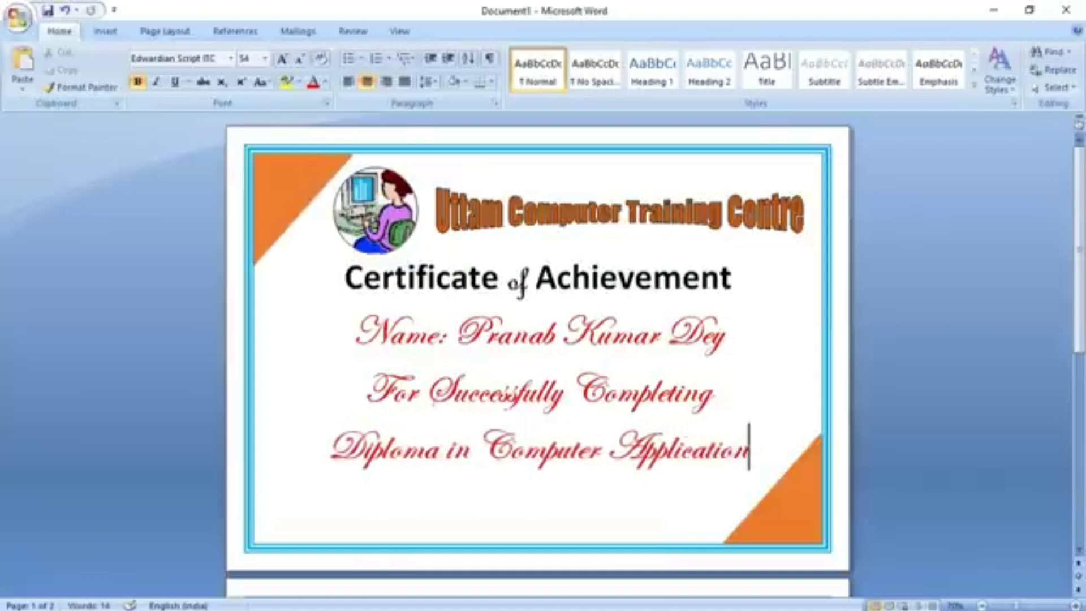
# Set the 'For Successfully Completing' line to black Calibri 22.
pyautogui.moveTo(367, 390); pyautogui.dragTo(741, 396)
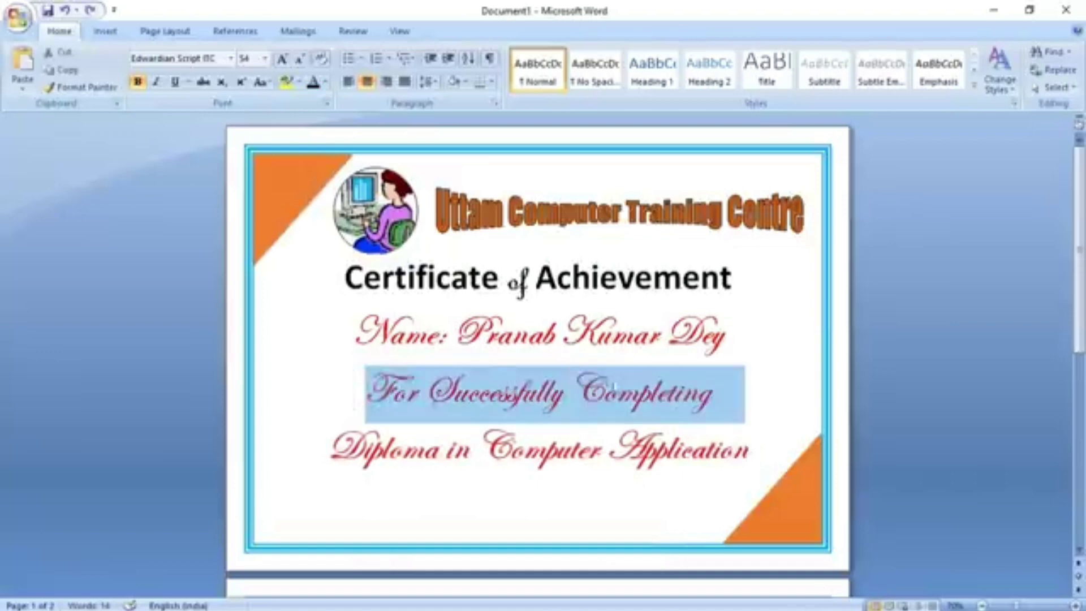
pyautogui.click(231, 58)
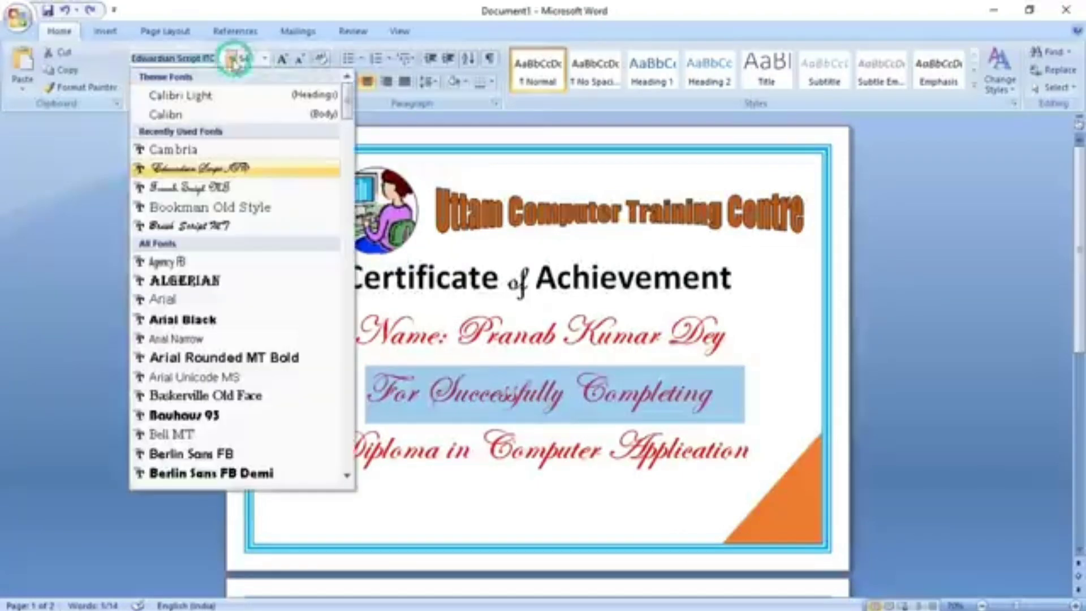
pyautogui.click(206, 116)
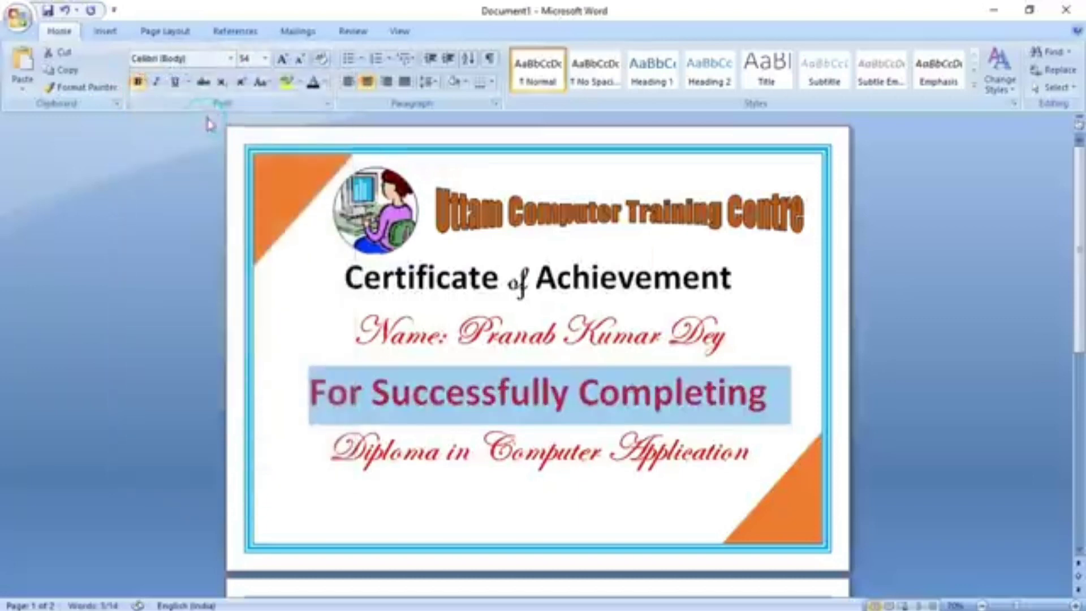
pyautogui.click(265, 58)
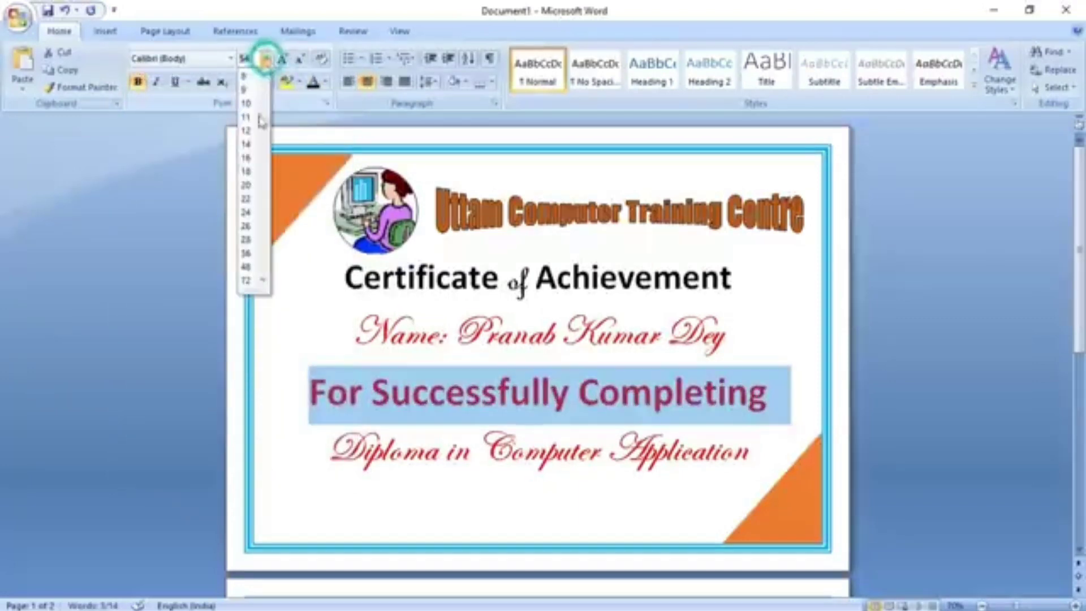
pyautogui.click(247, 199)
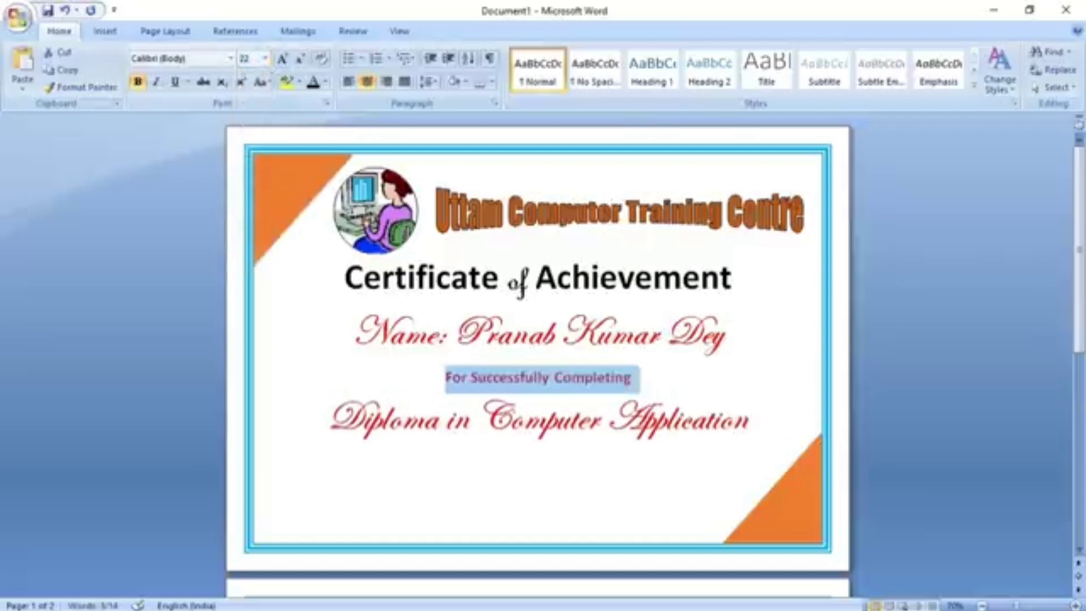
pyautogui.click(325, 82)
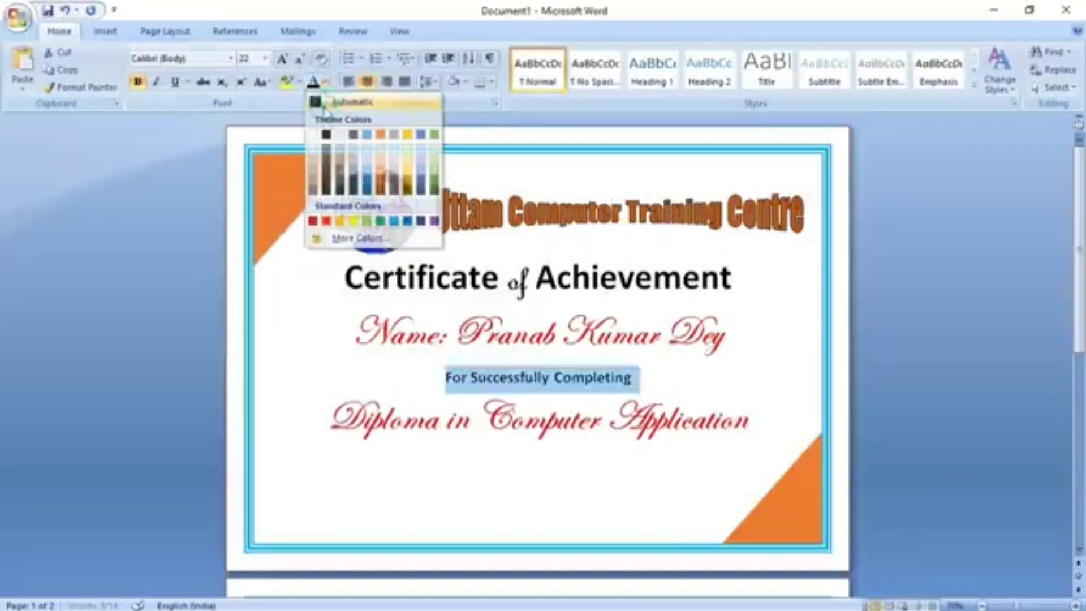
pyautogui.click(327, 98)
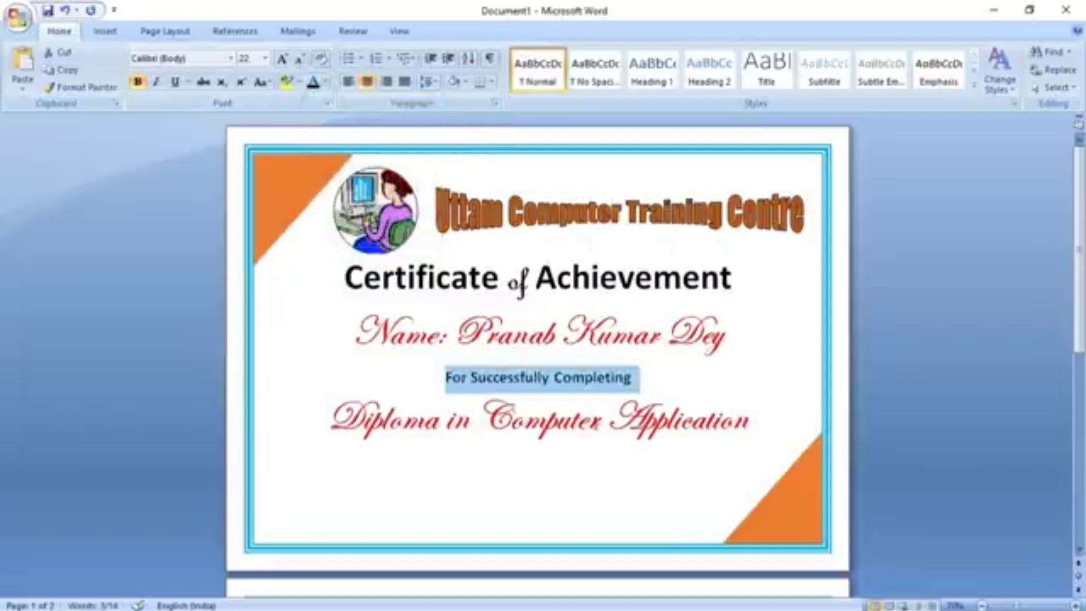
pyautogui.click(475, 412)
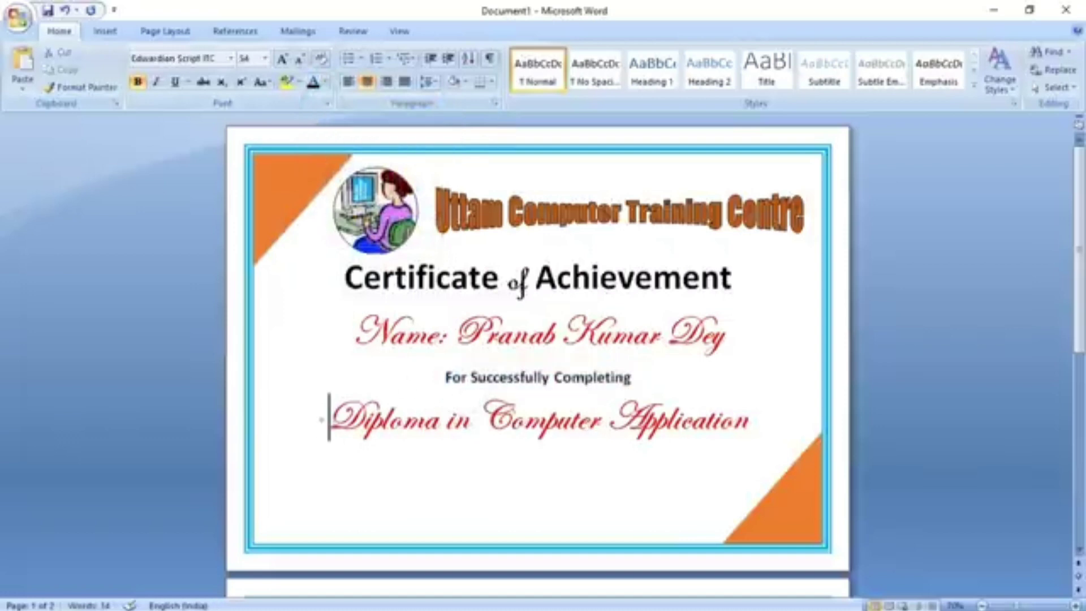
# Make the 'Diploma in Computer Application' line blue Brush Script MT and start a new line below it.
pyautogui.moveTo(329, 416); pyautogui.dragTo(691, 434)
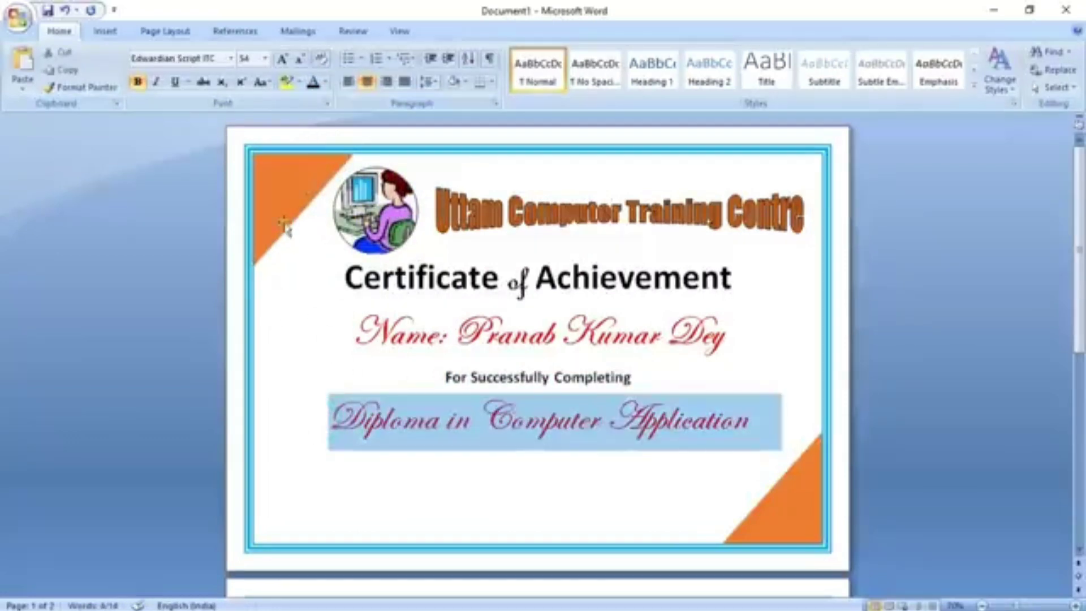
pyautogui.click(325, 82)
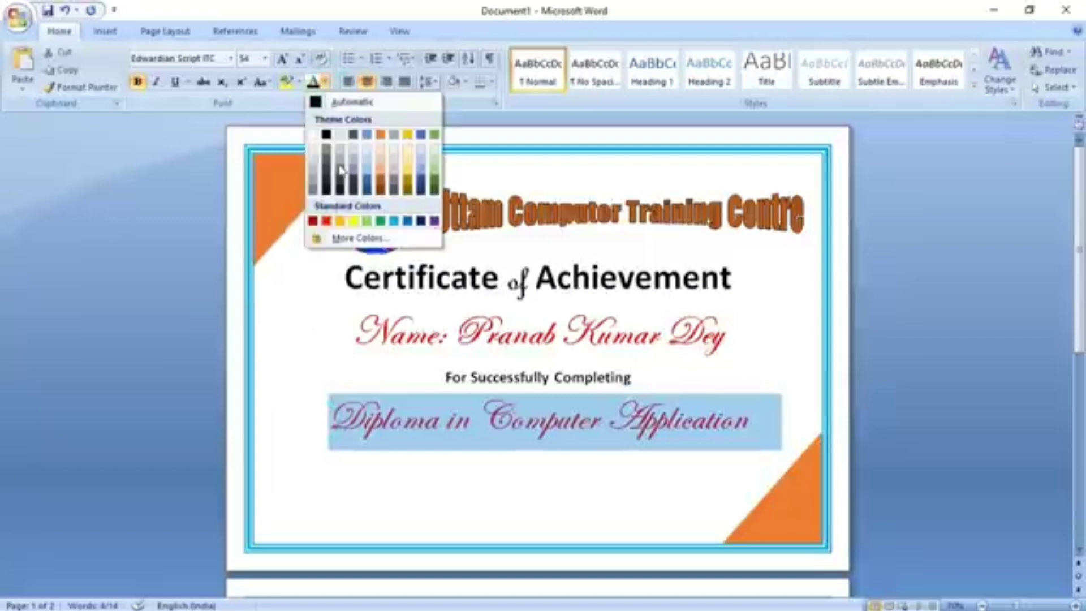
pyautogui.click(408, 222)
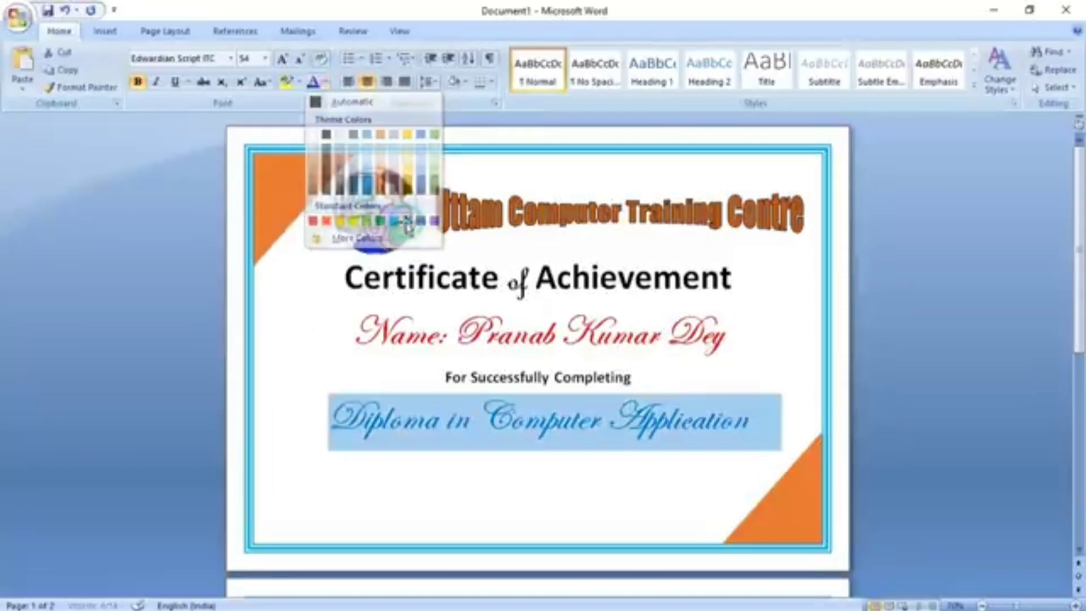
pyautogui.click(230, 59)
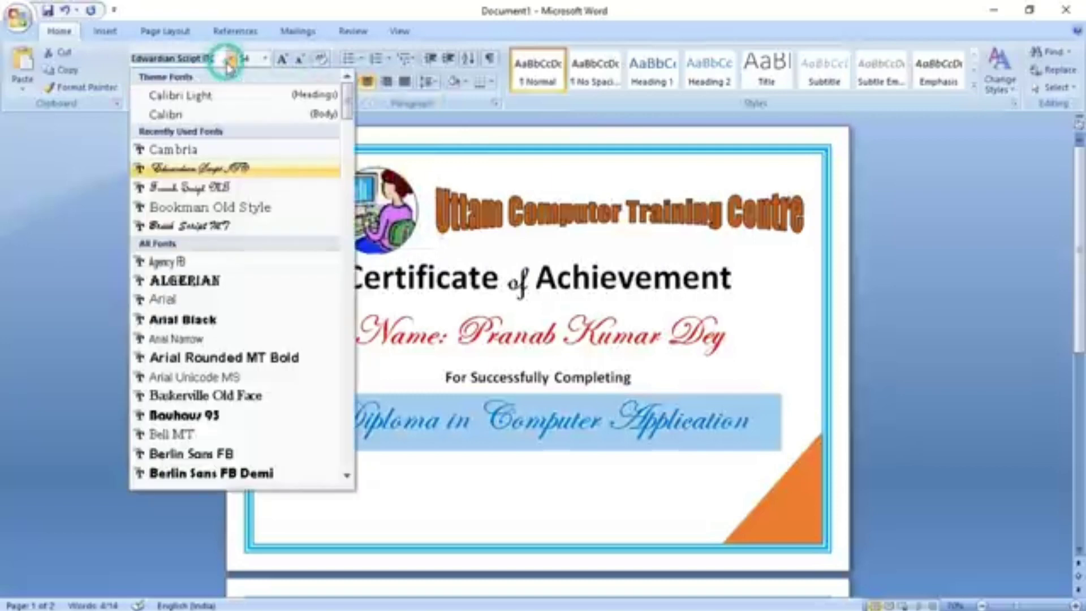
pyautogui.click(196, 226)
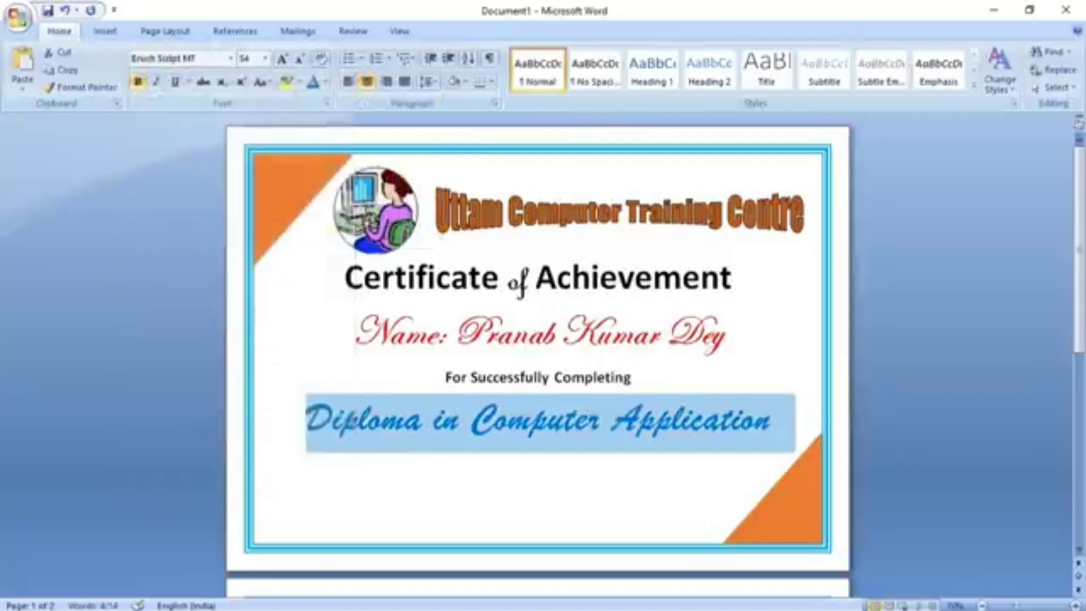
pyautogui.click(526, 463)
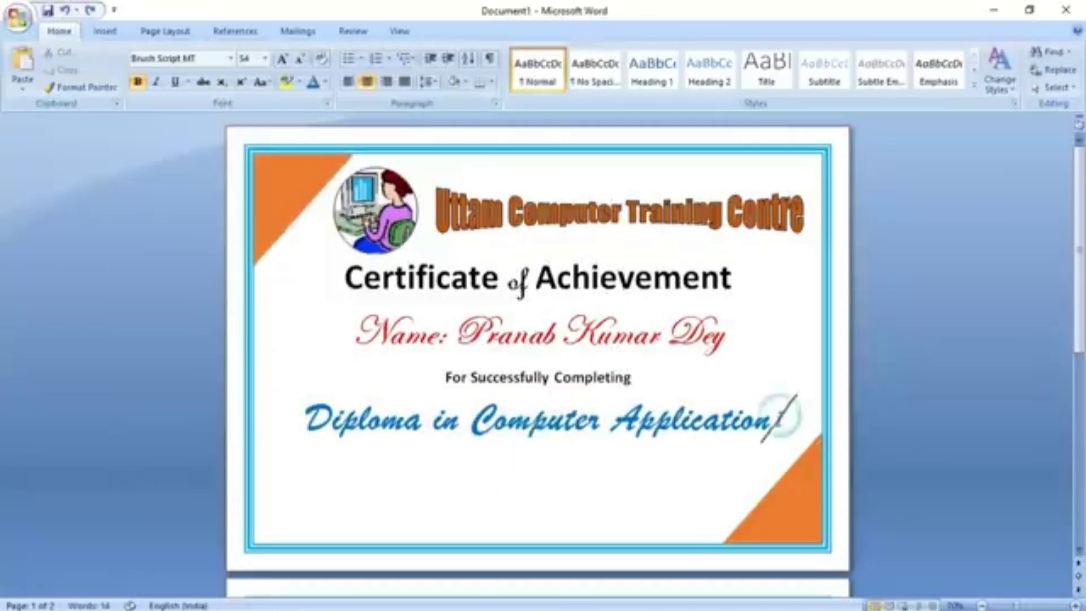
pyautogui.press('Return')
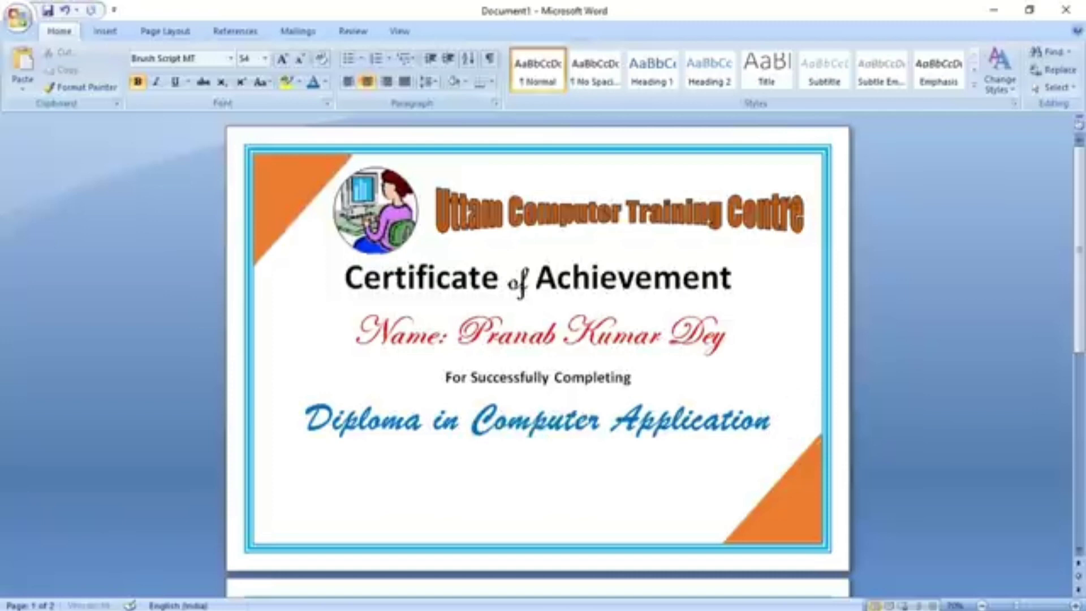
# Type 'Date: 05.11.2020' on the new line and set it to size 20.
pyautogui.write('D')
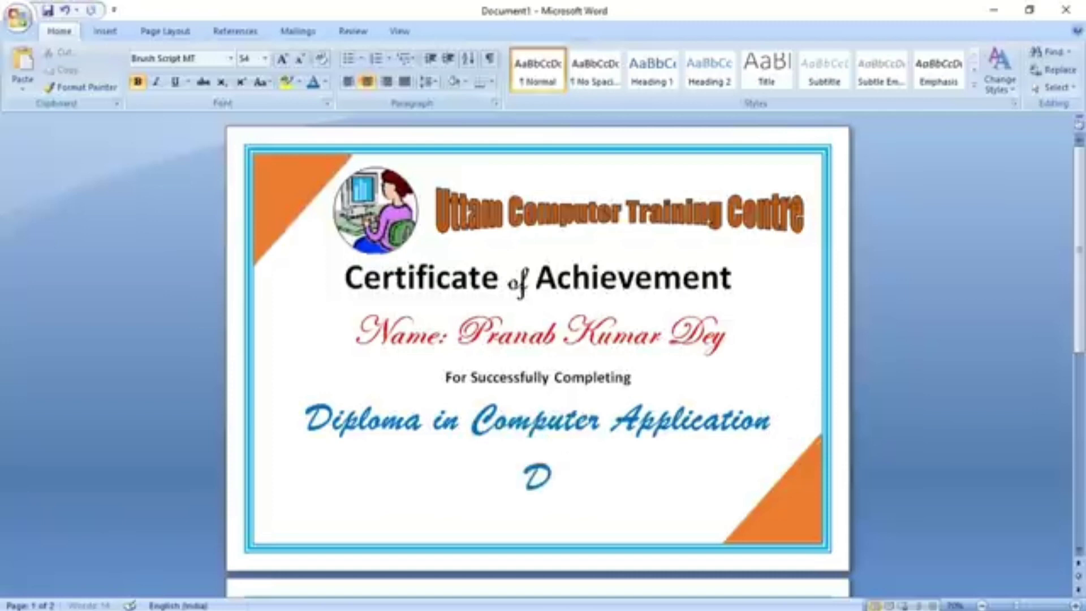
pyautogui.write('ate: 05.11.2020/')
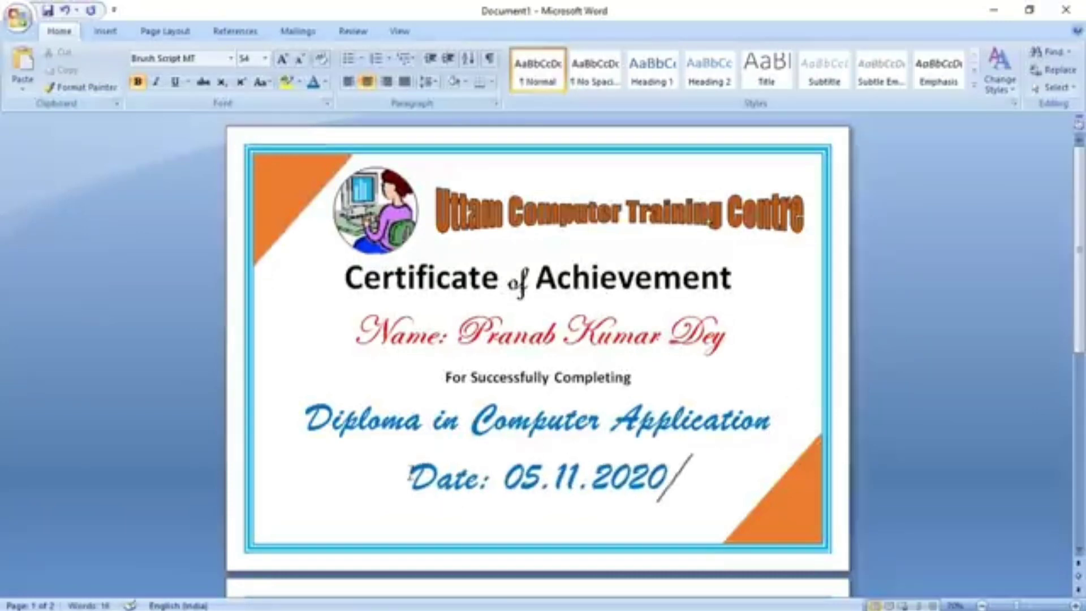
pyautogui.moveTo(412, 478); pyautogui.dragTo(632, 470)
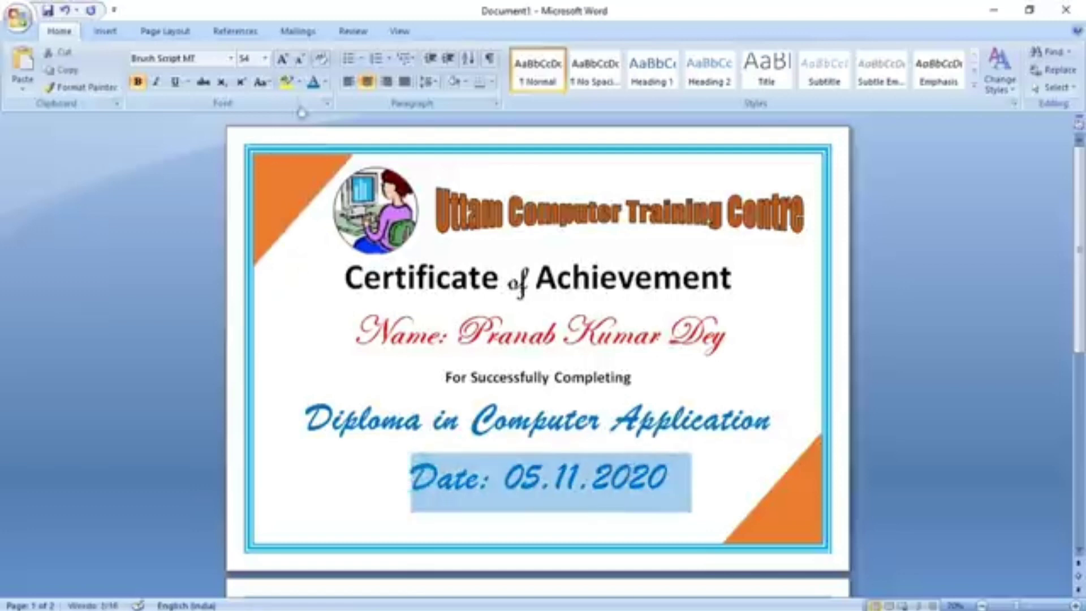
pyautogui.click(265, 58)
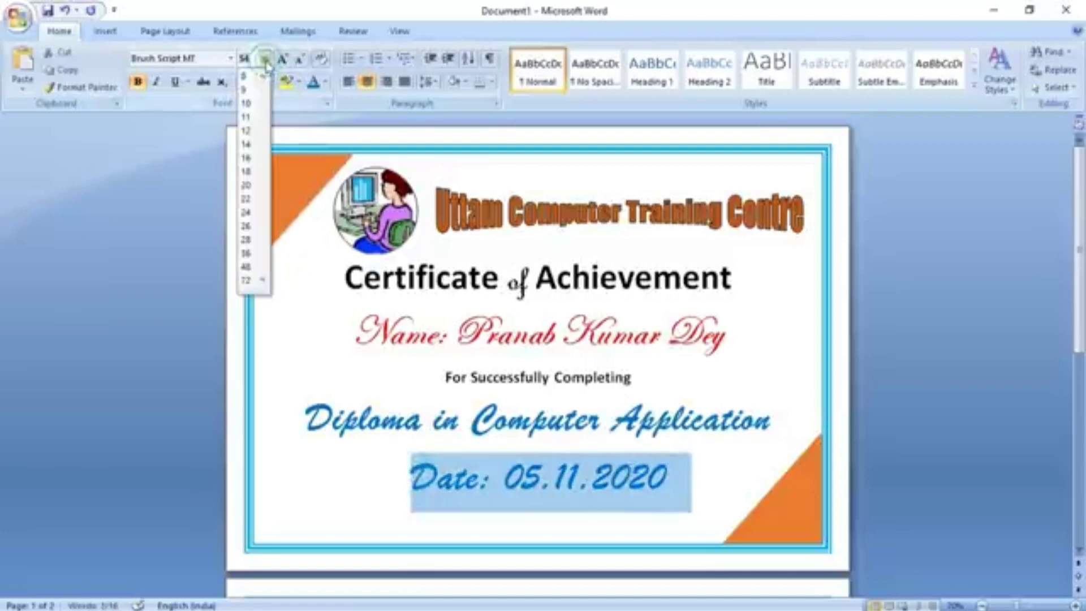
pyautogui.click(247, 186)
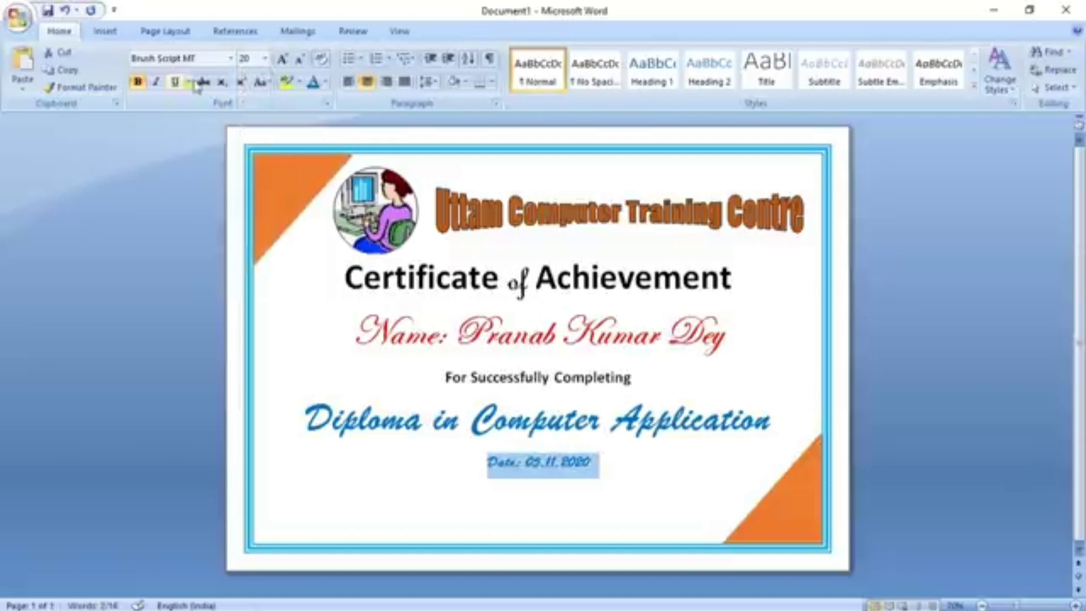
# Change the Date line to dark blue Cambria.
pyautogui.click(231, 58)
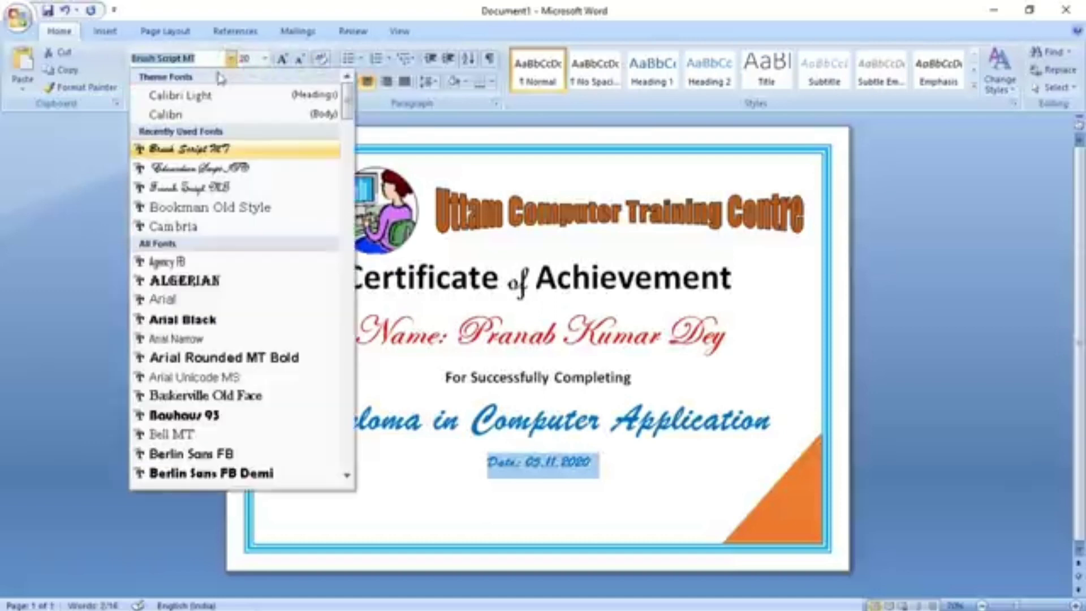
pyautogui.click(193, 228)
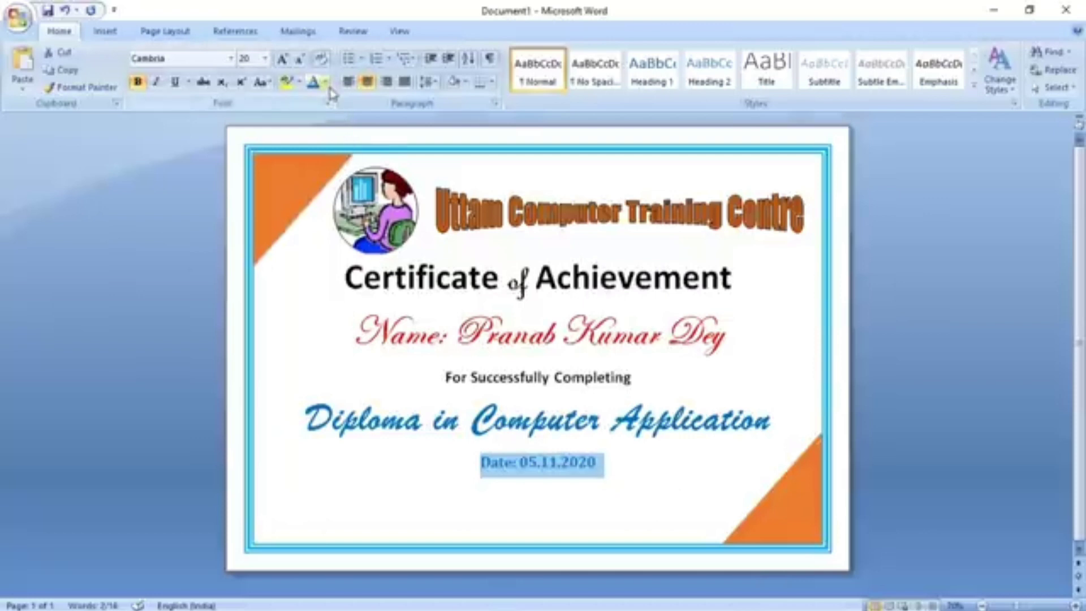
pyautogui.click(326, 82)
pyautogui.click(421, 221)
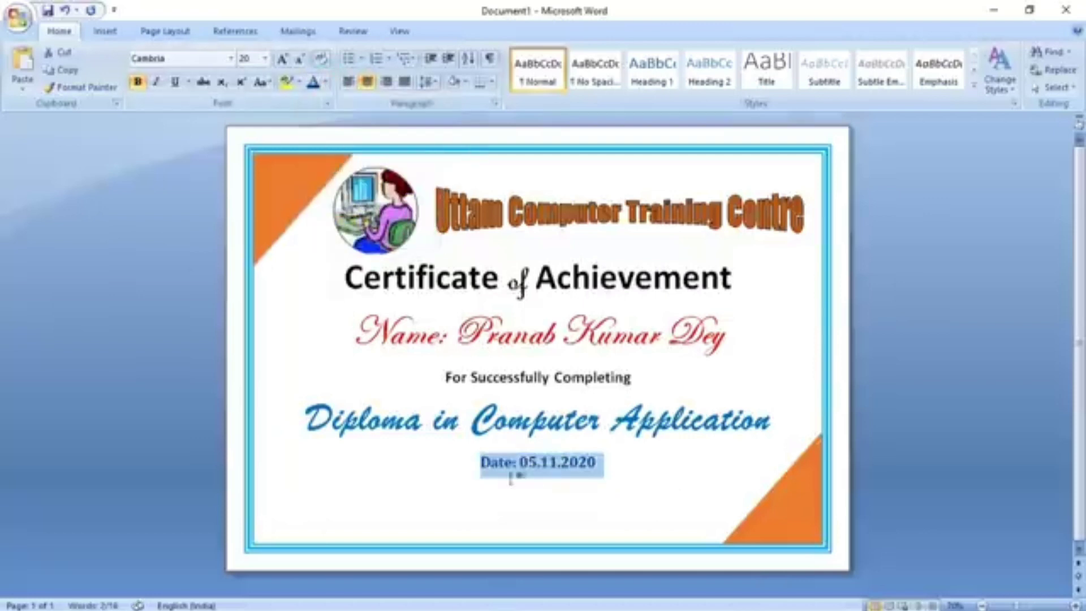
pyautogui.click(638, 476)
pyautogui.click(610, 462)
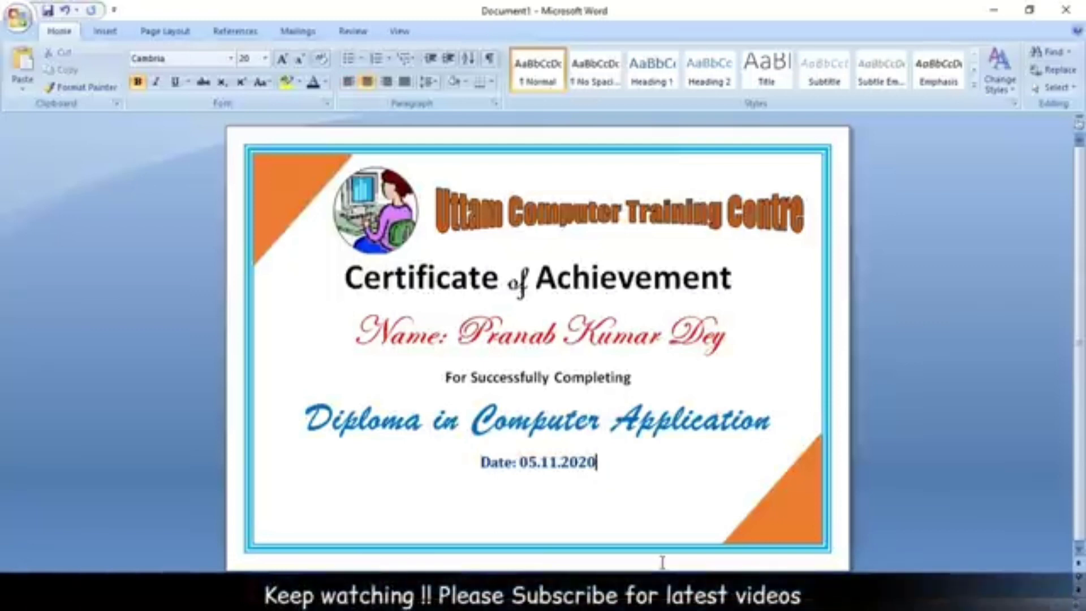
# Add a 'Signature of Director' line below the date, shifted right and set to 14 pt.
pyautogui.press('Return')
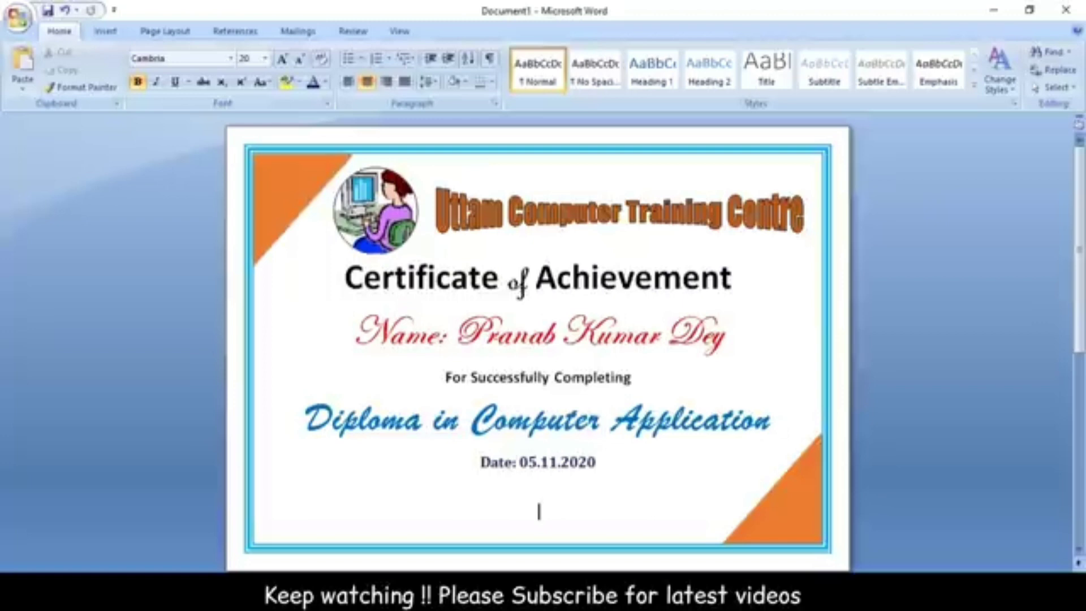
pyautogui.write('Signature of Director')
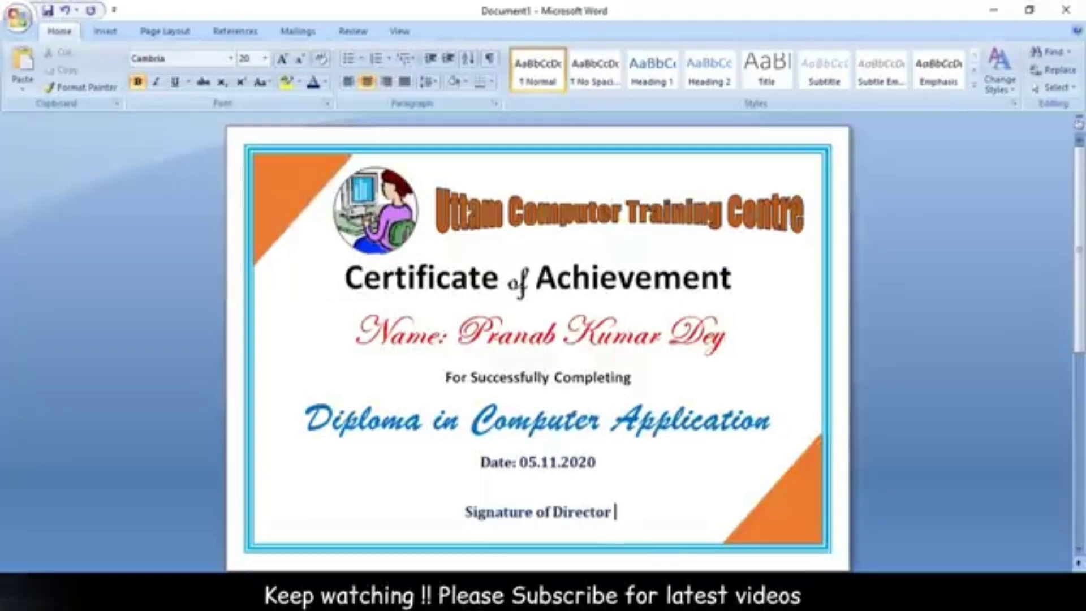
pyautogui.click(459, 512)
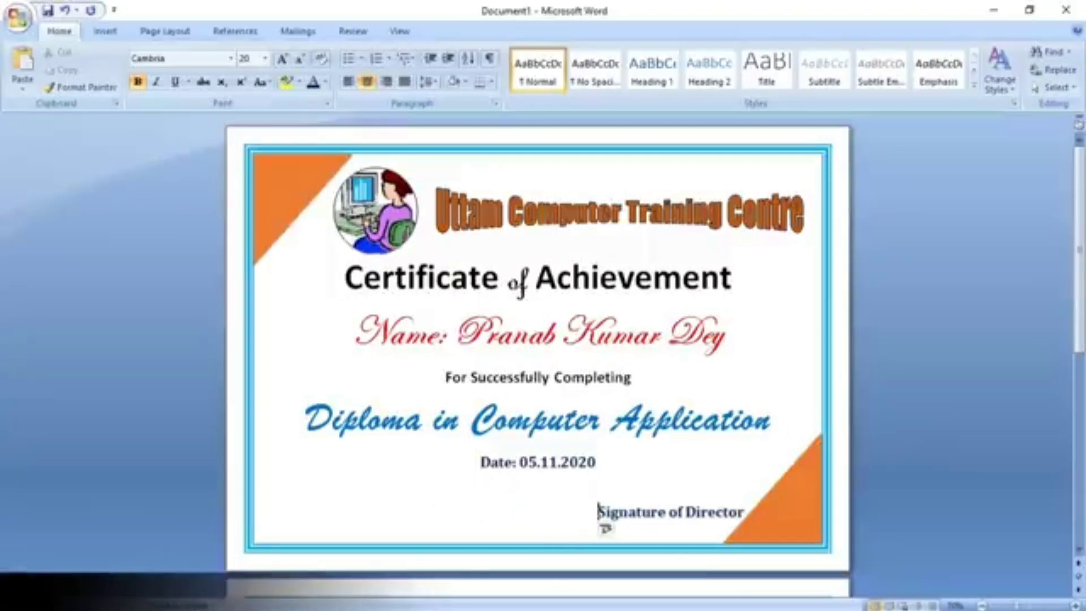
pyautogui.moveTo(598, 512); pyautogui.dragTo(744, 512)
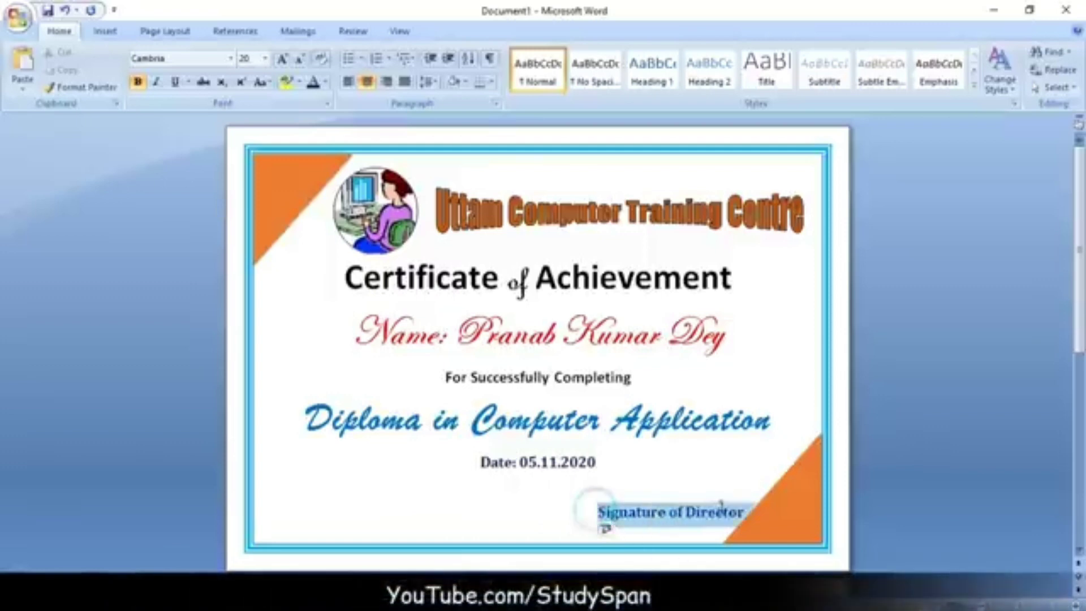
pyautogui.click(265, 58)
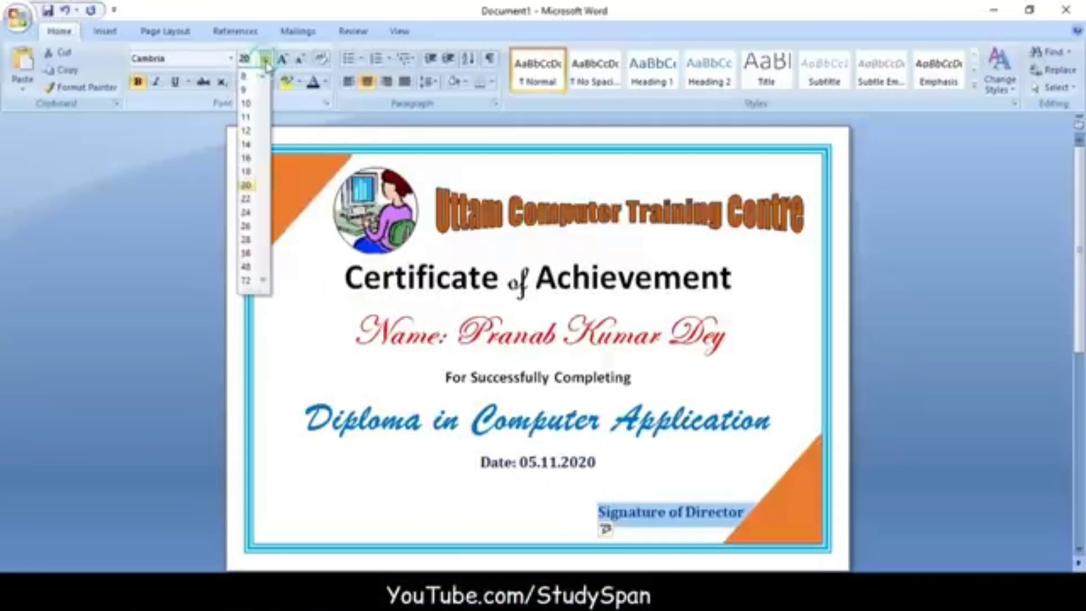
pyautogui.click(247, 145)
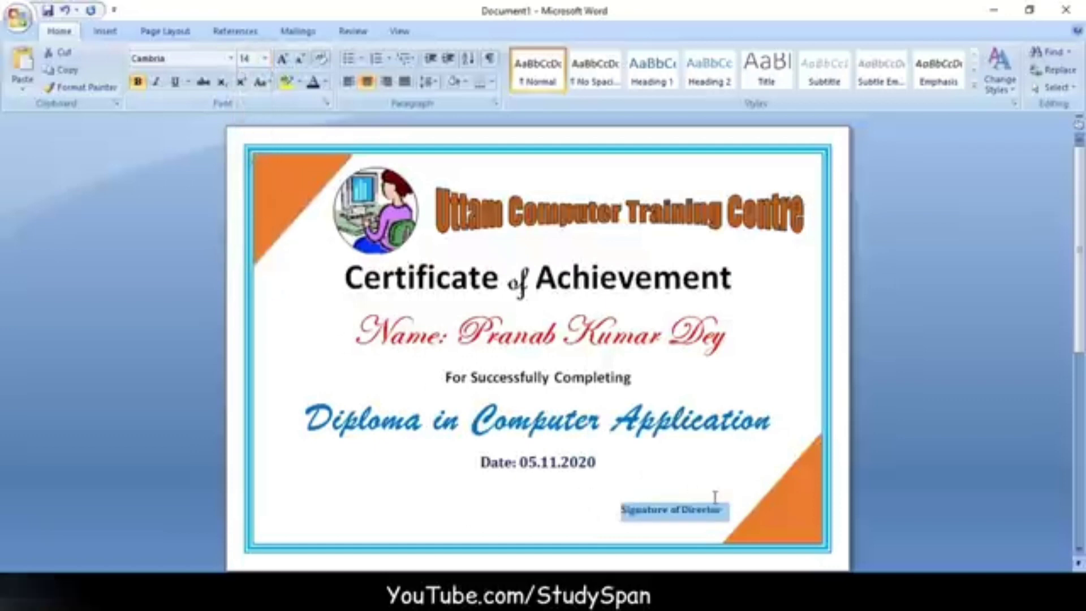
pyautogui.click(687, 479)
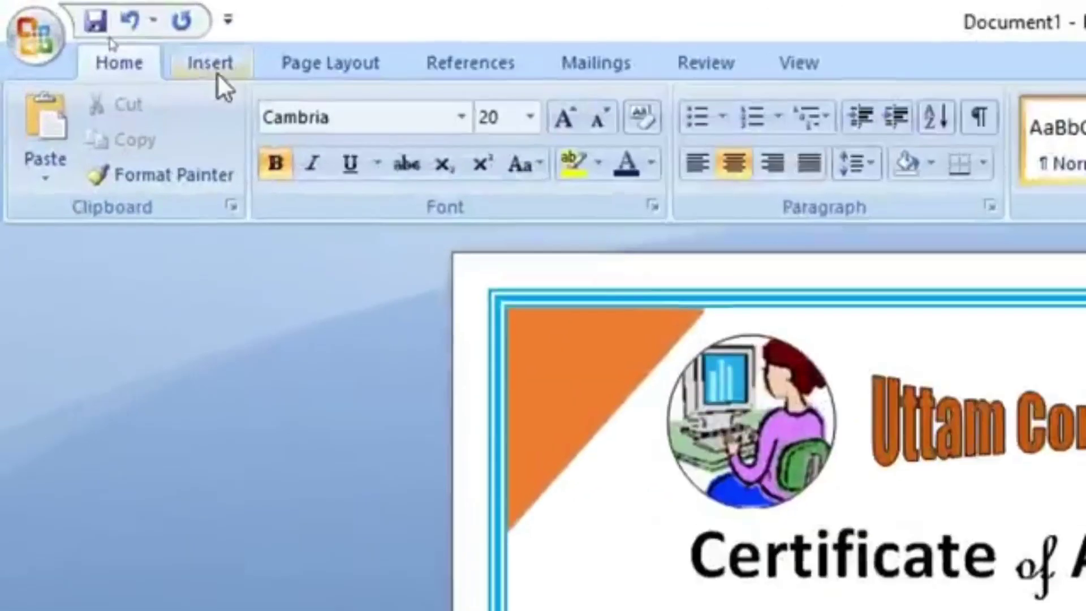
# Draw a straight line above 'Signature of Director', nudge it into place, and delete the blank second page.
pyautogui.click(103, 33)
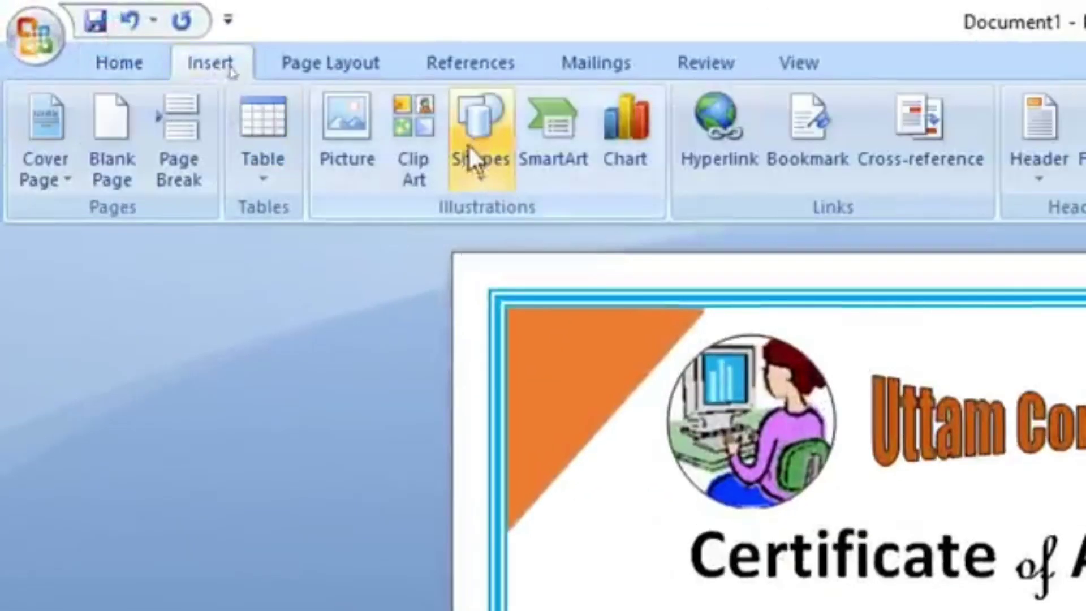
pyautogui.click(475, 130)
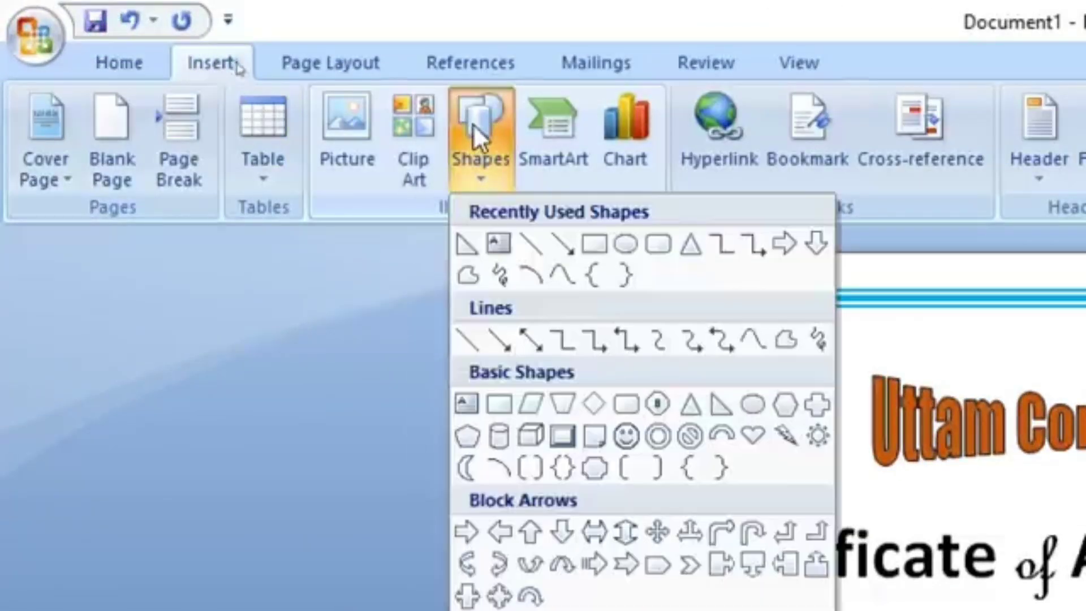
pyautogui.click(535, 249)
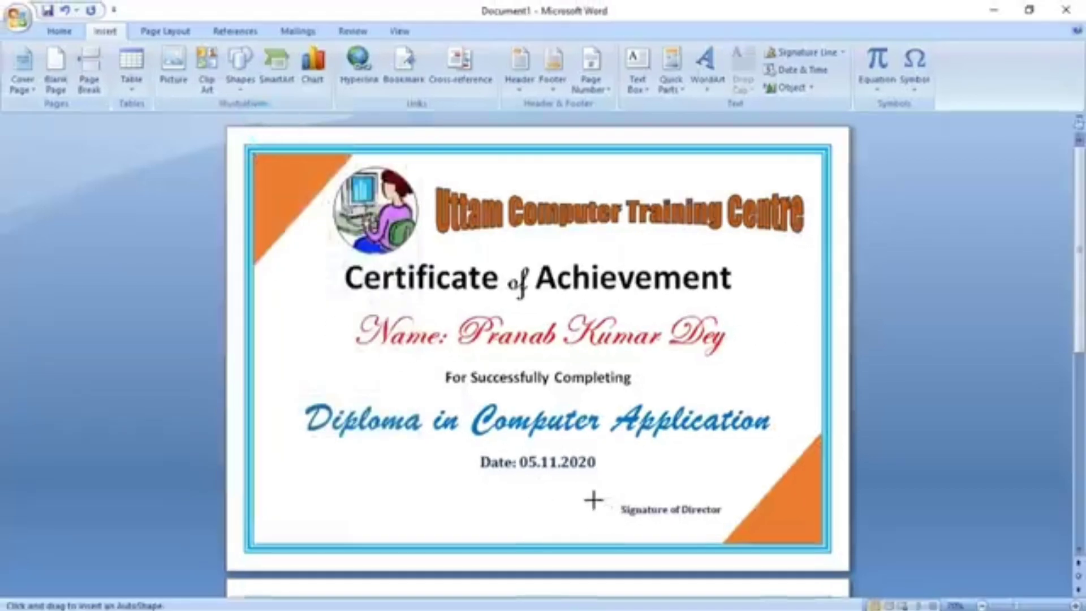
pyautogui.moveTo(576, 498); pyautogui.dragTo(749, 497)
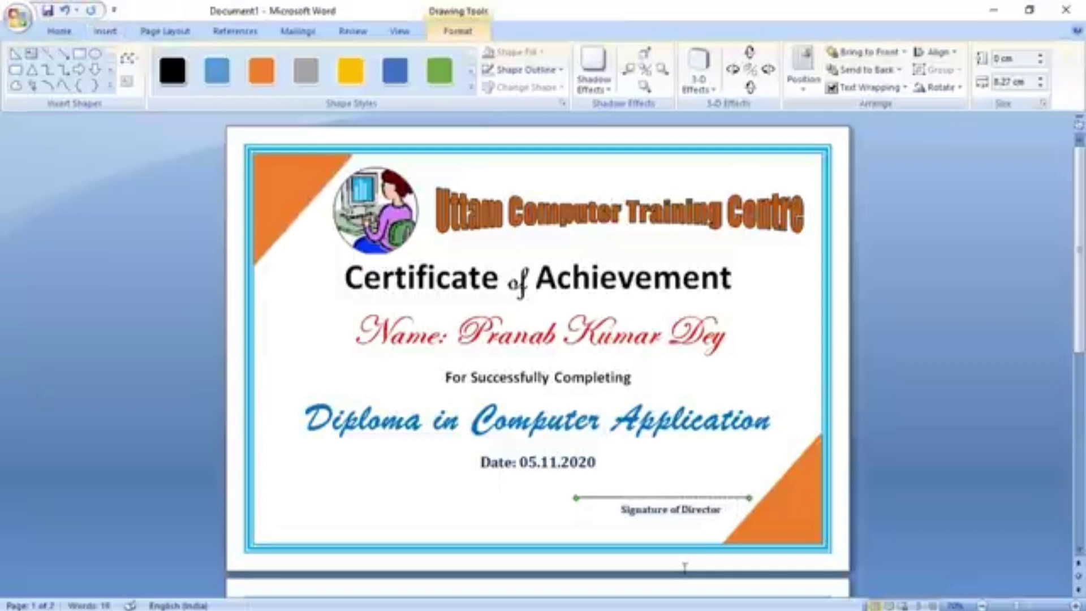
pyautogui.press('Down')
pyautogui.press('Right')
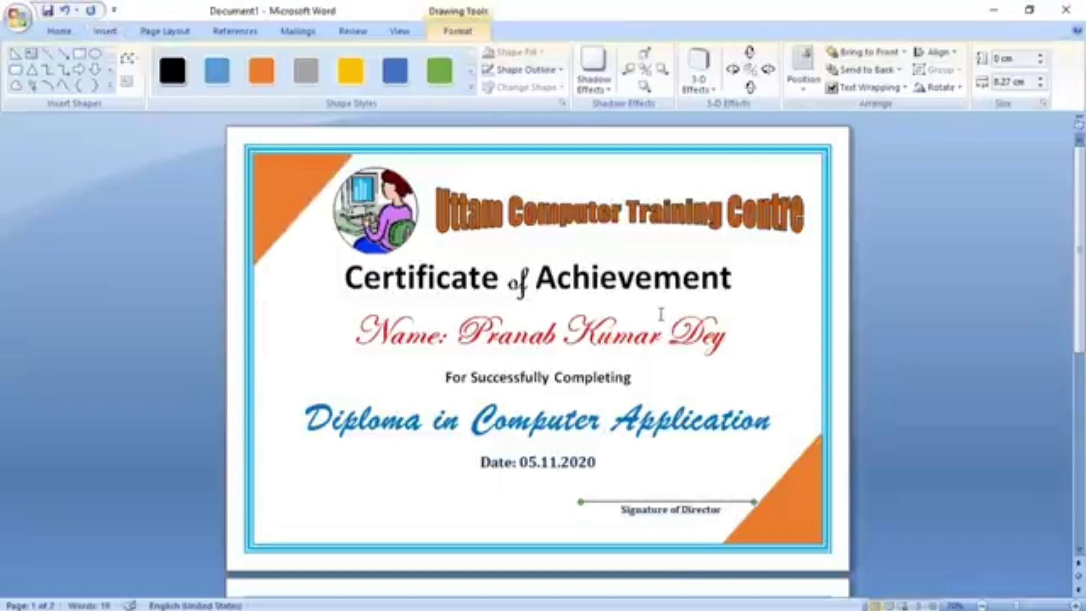
pyautogui.press('Down')
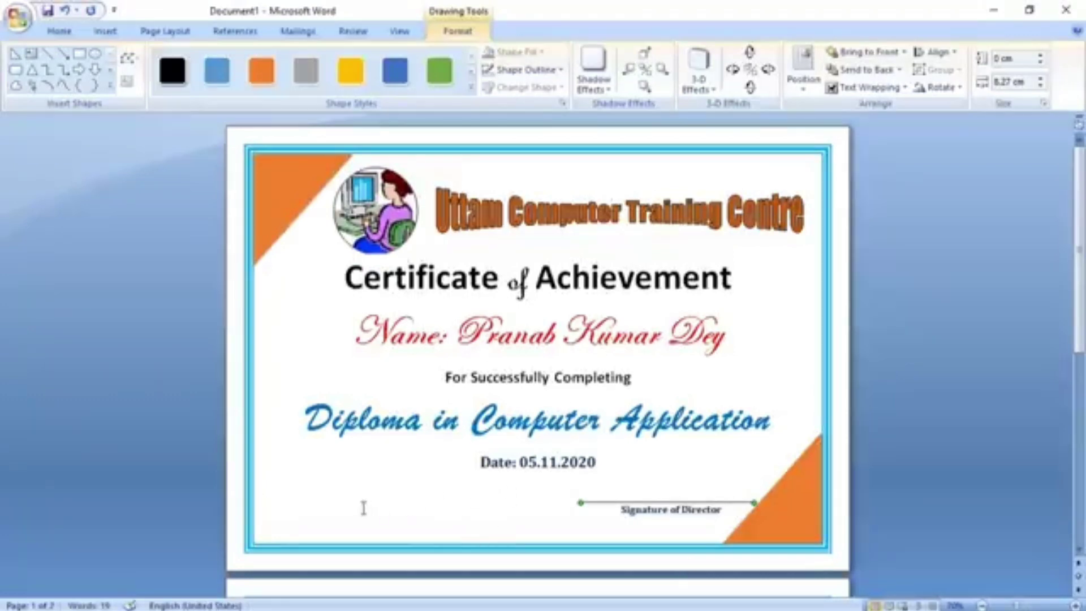
pyautogui.click(341, 490)
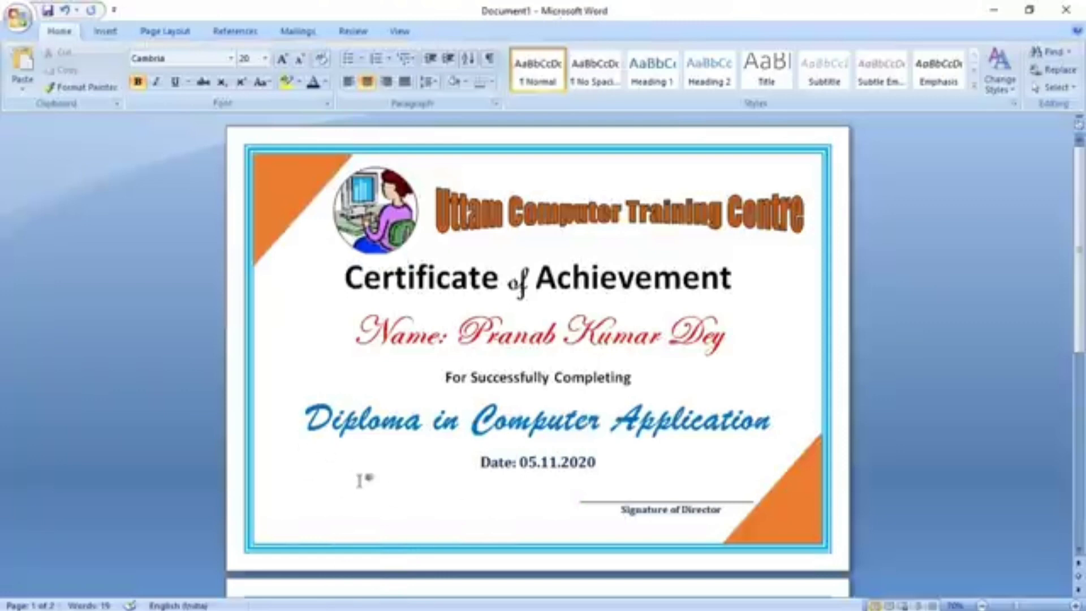
pyautogui.press('Delete')
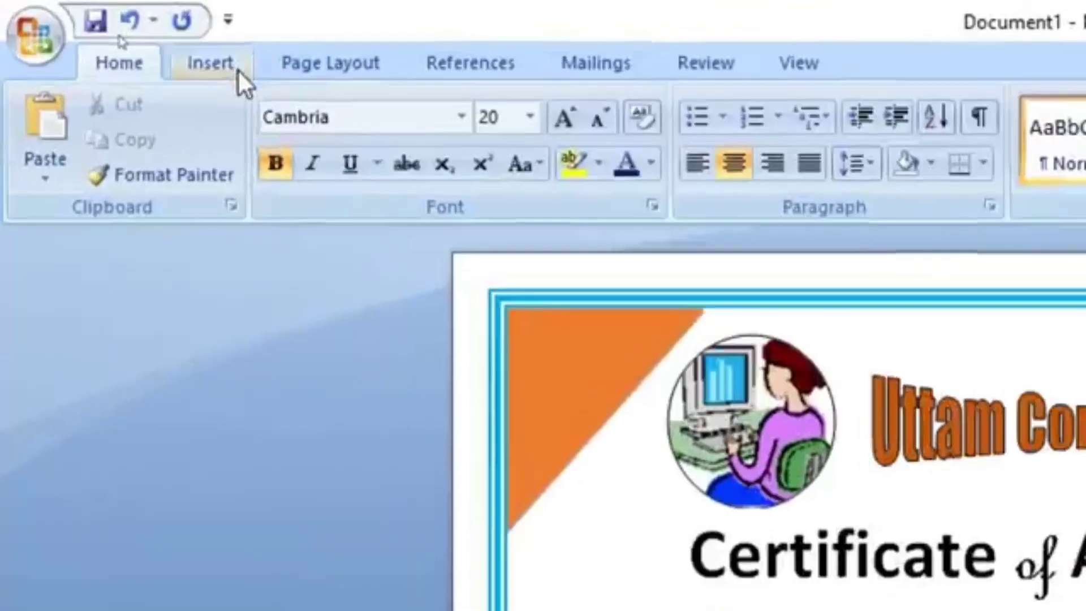
# Draw a 32-Point Star left of the Date line and give it the yellow shape style.
pyautogui.click(107, 33)
pyautogui.click(484, 169)
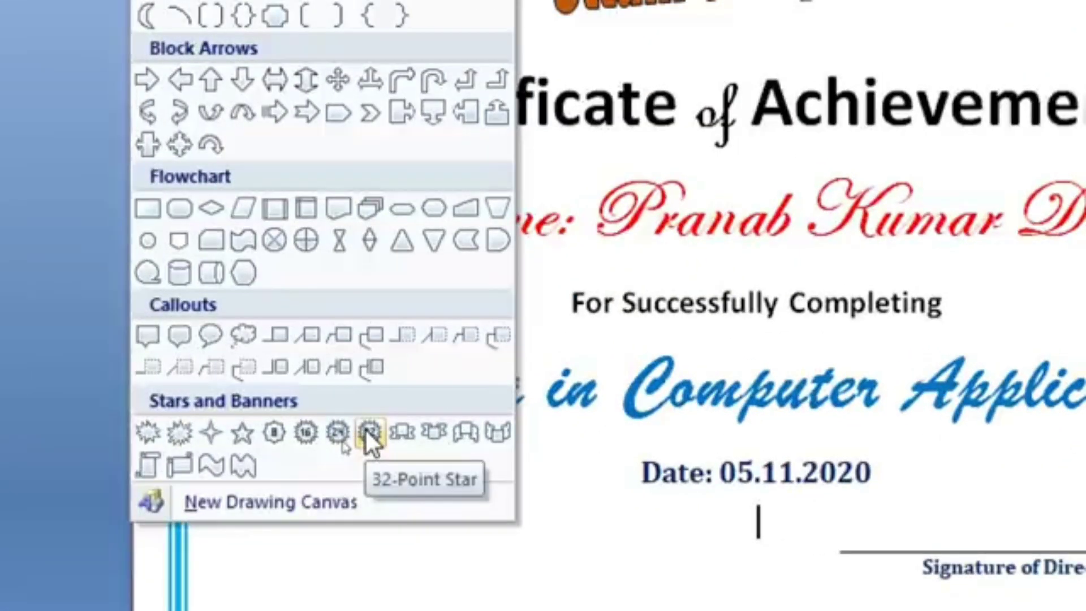
pyautogui.click(366, 431)
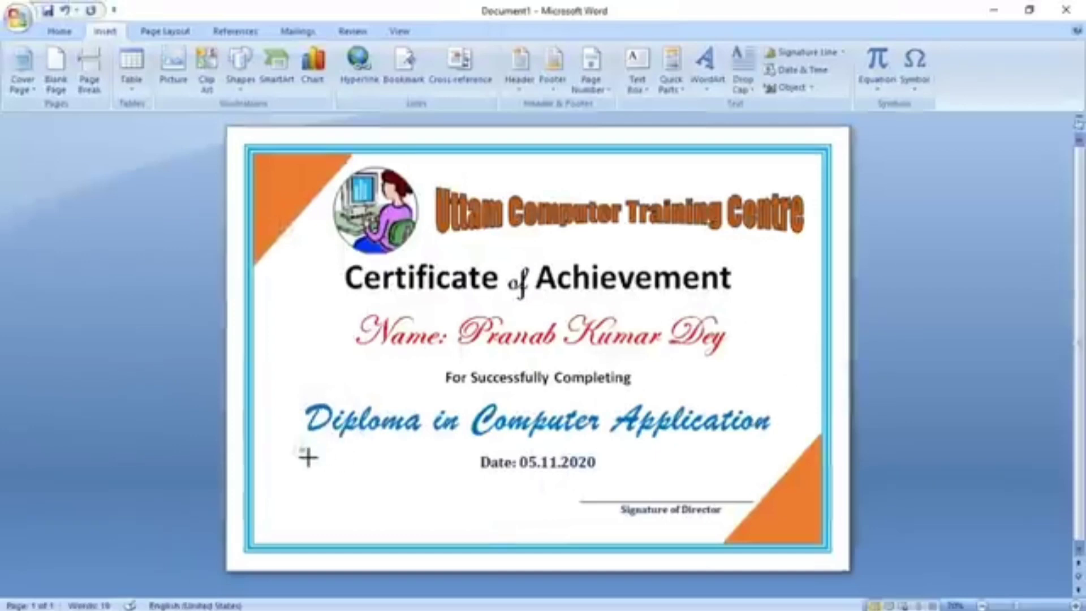
pyautogui.moveTo(303, 452); pyautogui.dragTo(365, 510)
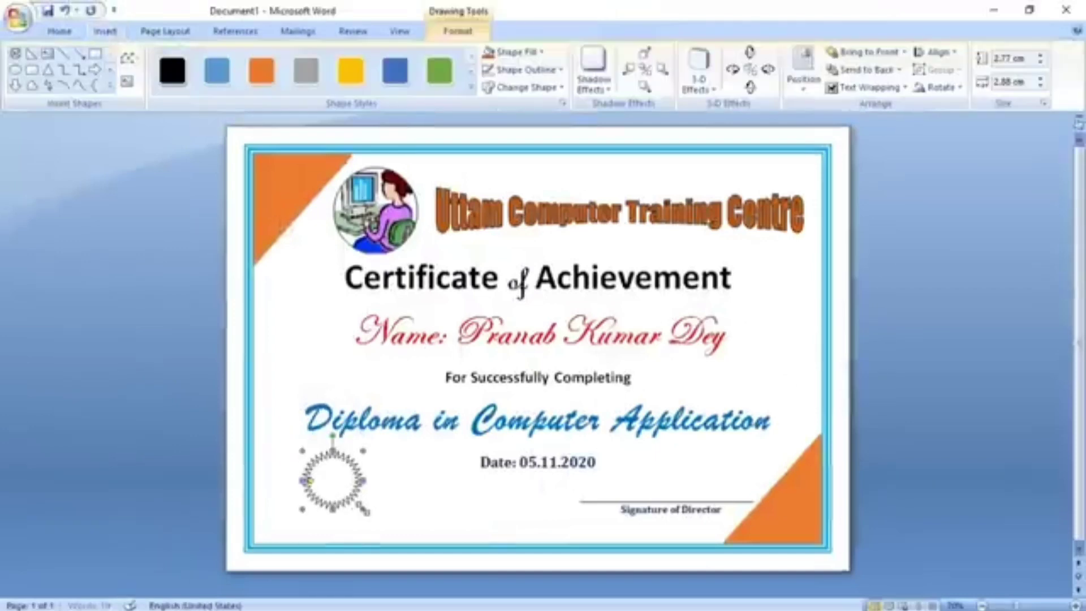
pyautogui.moveTo(336, 484); pyautogui.dragTo(327, 471)
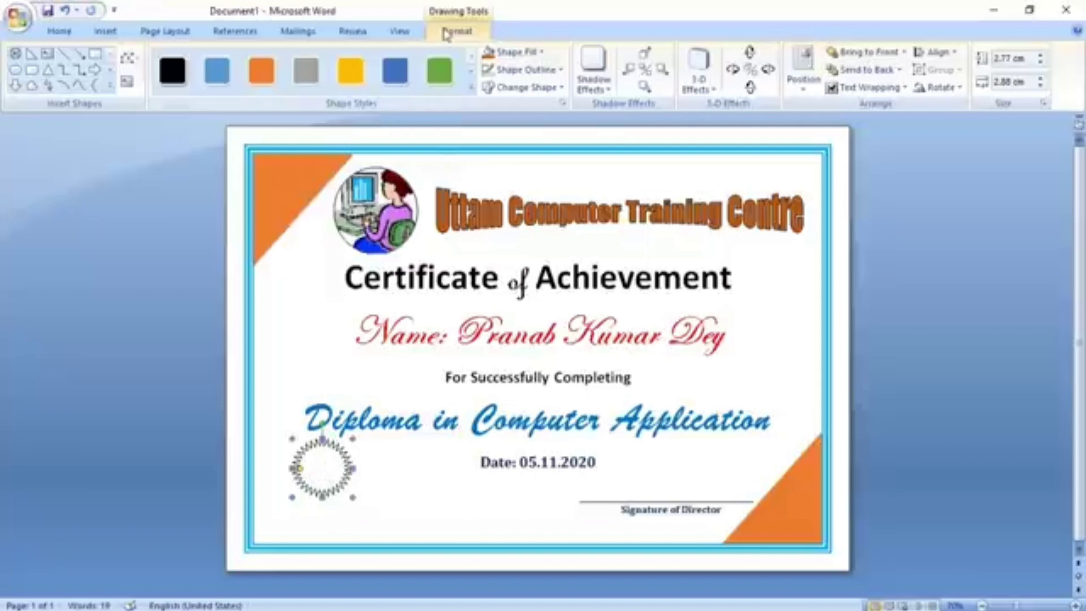
pyautogui.click(470, 87)
pyautogui.click(360, 344)
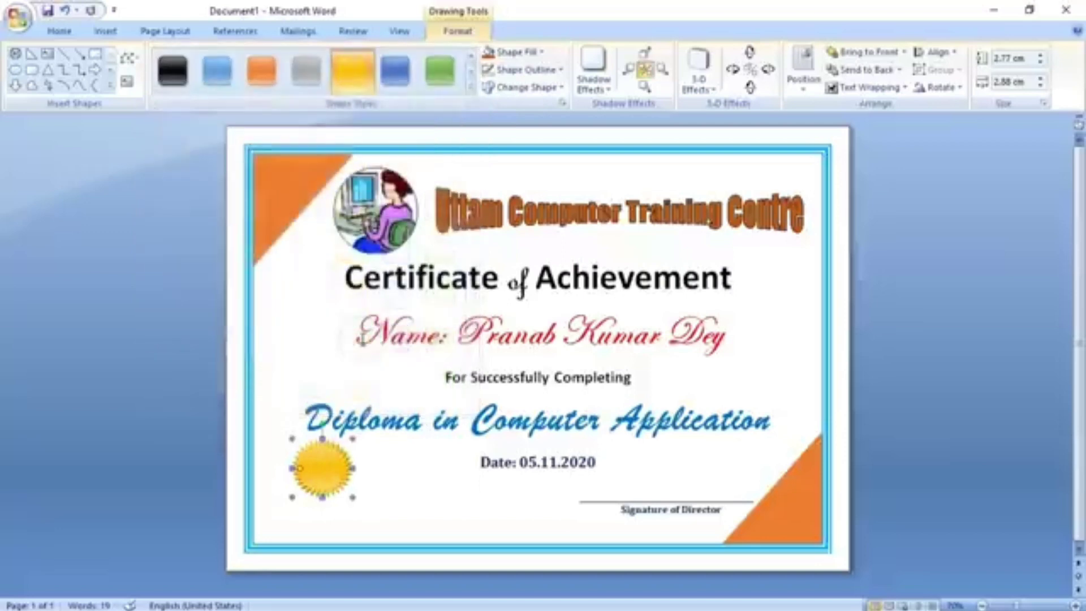
pyautogui.click(411, 492)
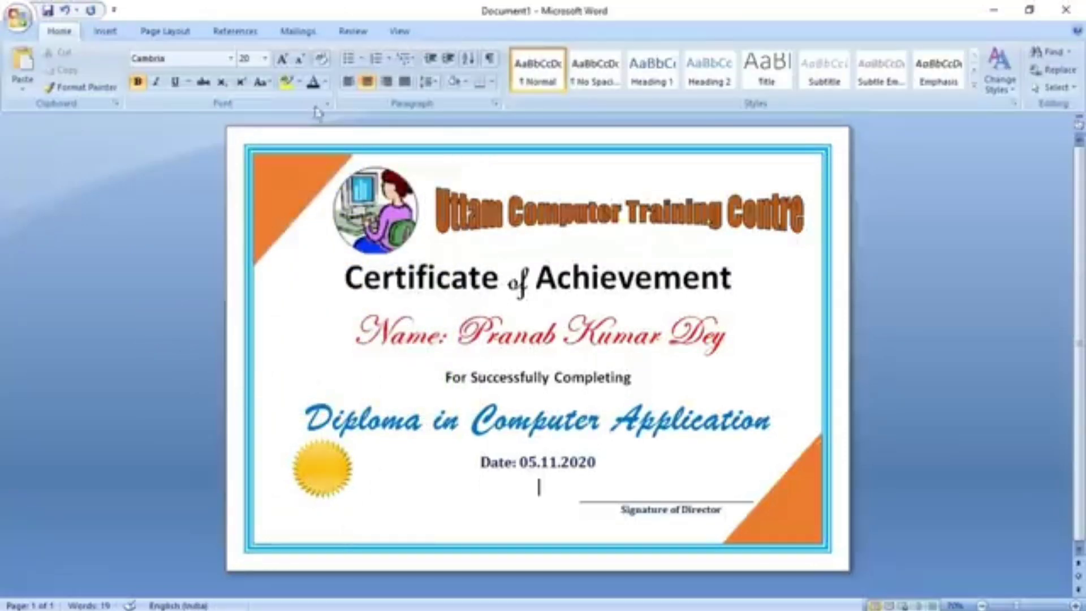
# Draw a Notched Right Arrow beside the star seal, rotate it upright, and shorten it.
pyautogui.click(106, 33)
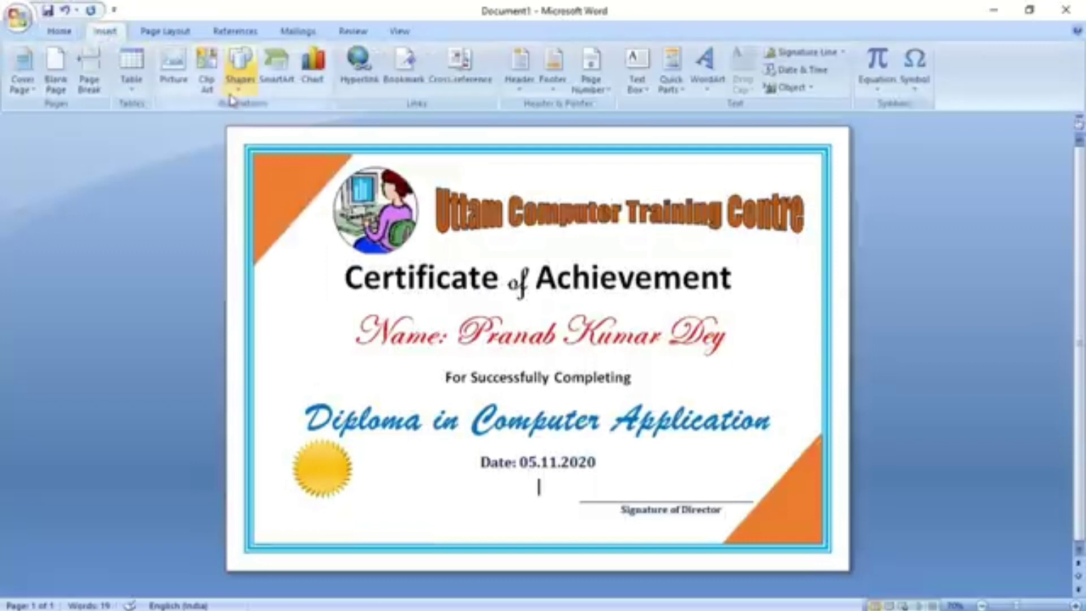
pyautogui.click(240, 79)
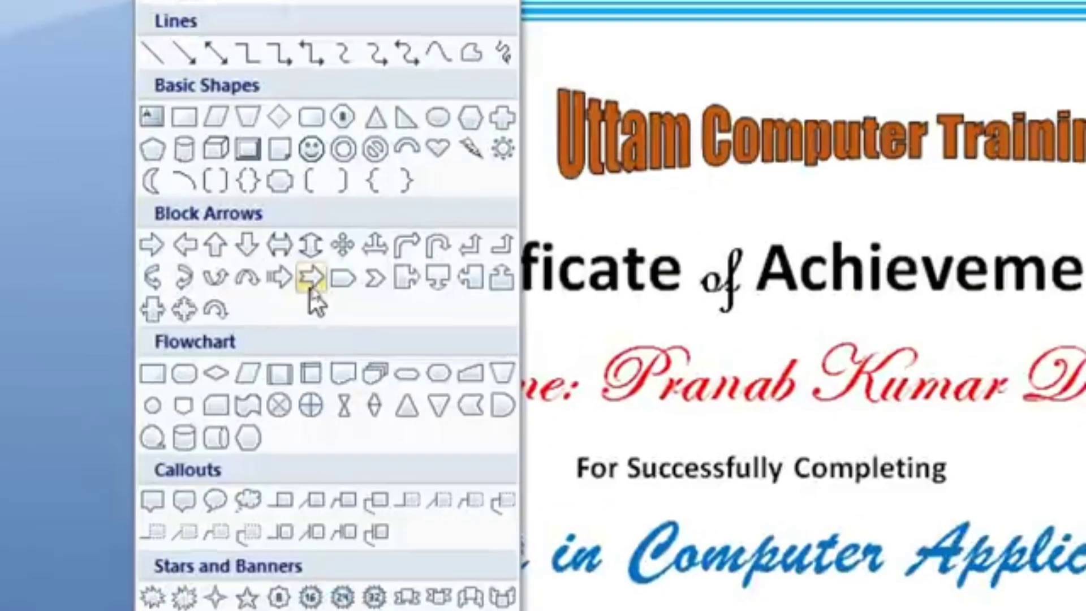
pyautogui.click(311, 286)
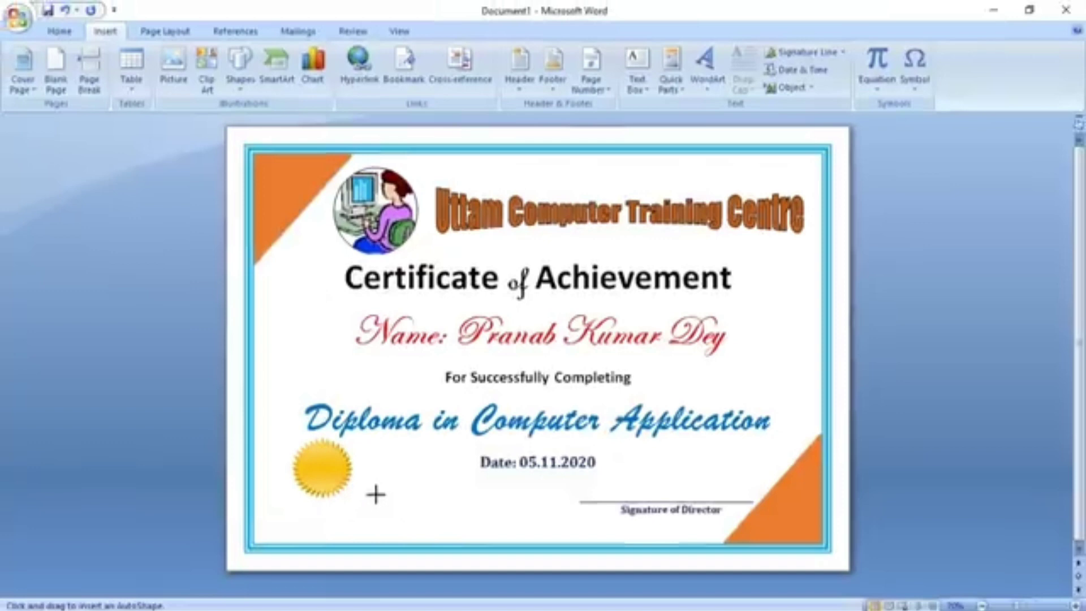
pyautogui.moveTo(376, 495); pyautogui.dragTo(458, 521)
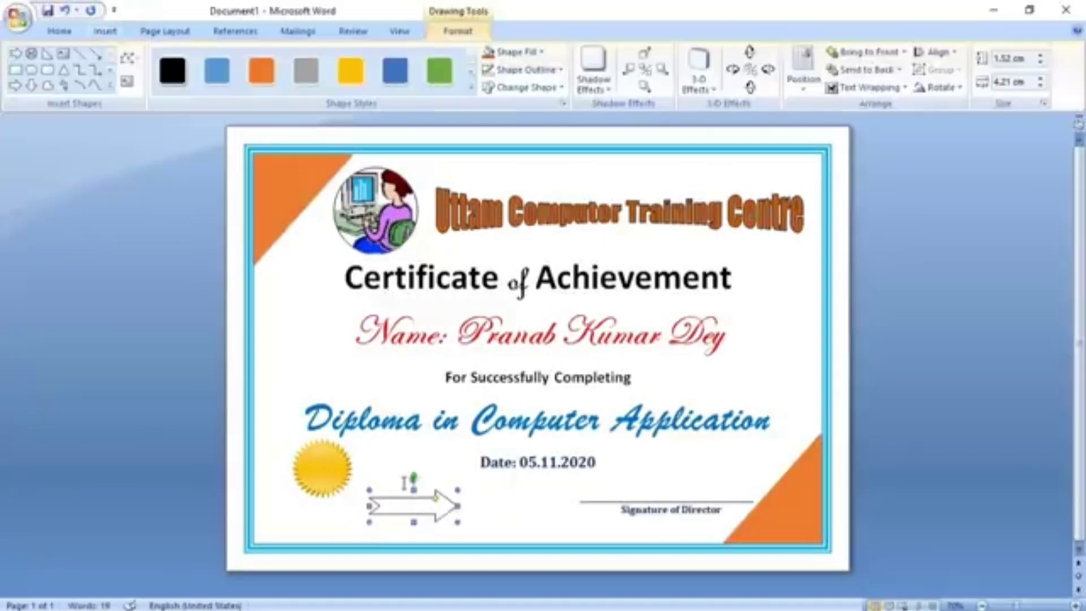
pyautogui.moveTo(411, 474); pyautogui.dragTo(381, 498)
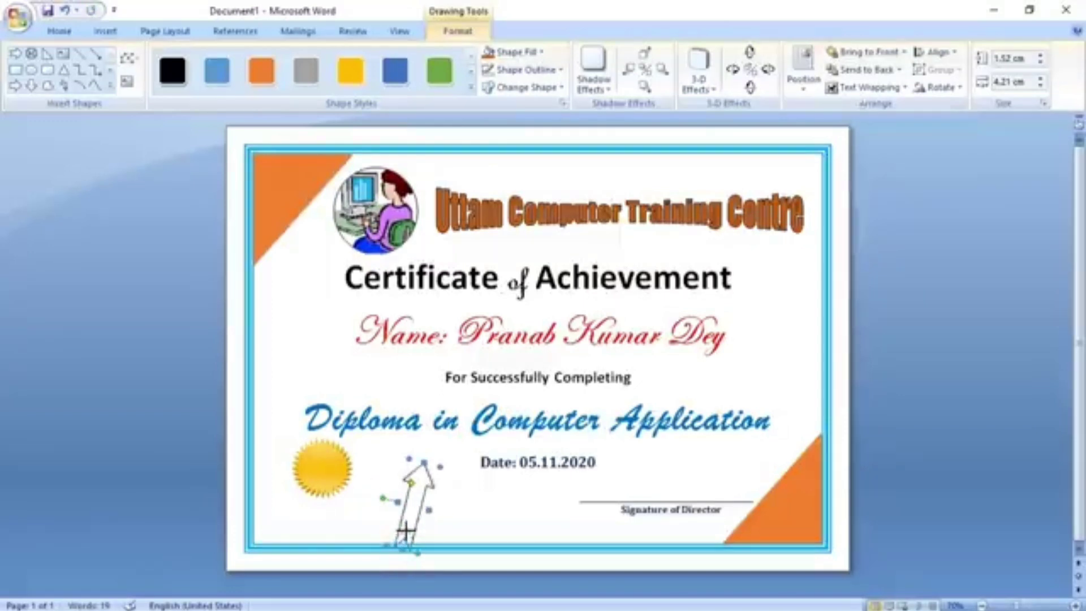
pyautogui.moveTo(405, 532); pyautogui.dragTo(406, 534)
pyautogui.click(473, 518)
pyautogui.click(416, 499)
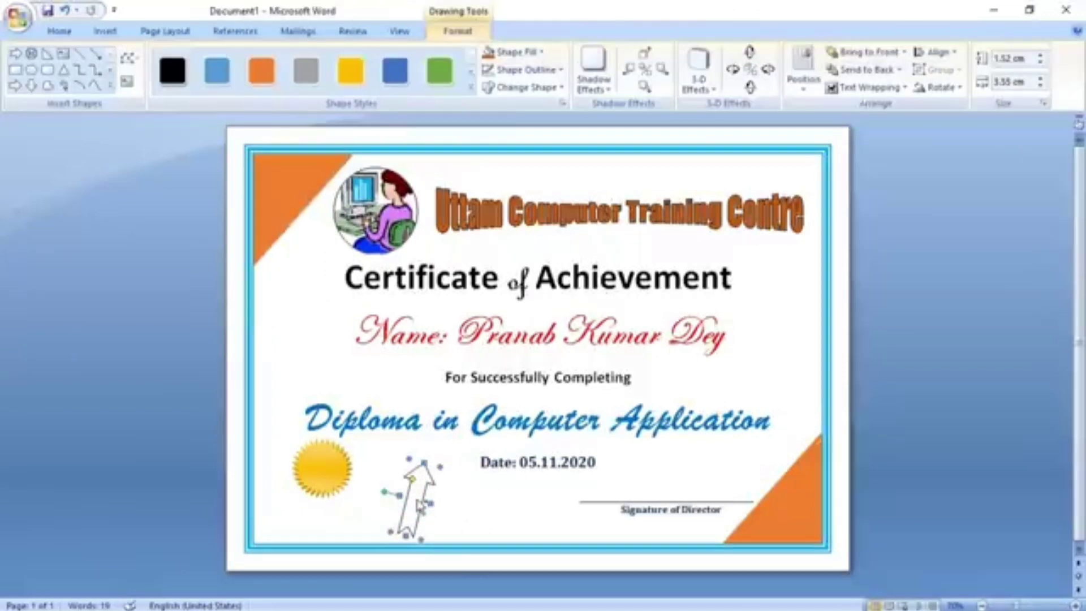
# Duplicate the upright arrow and position both arrows under the star seal as ribbon tails.
pyautogui.hotkey('ctrl', 'c')
pyautogui.hotkey('ctrl', 'v')
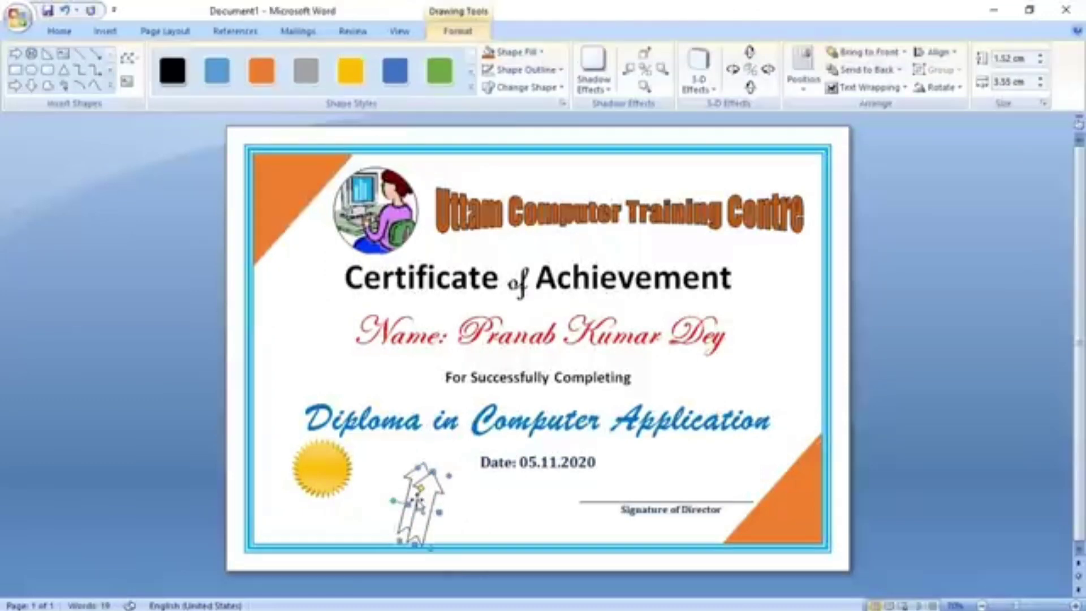
pyautogui.moveTo(433, 513)
pyautogui.mouseDown()
pyautogui.moveTo(490, 512)
pyautogui.moveTo(445, 516)
pyautogui.moveTo(440, 499)
pyautogui.mouseUp()
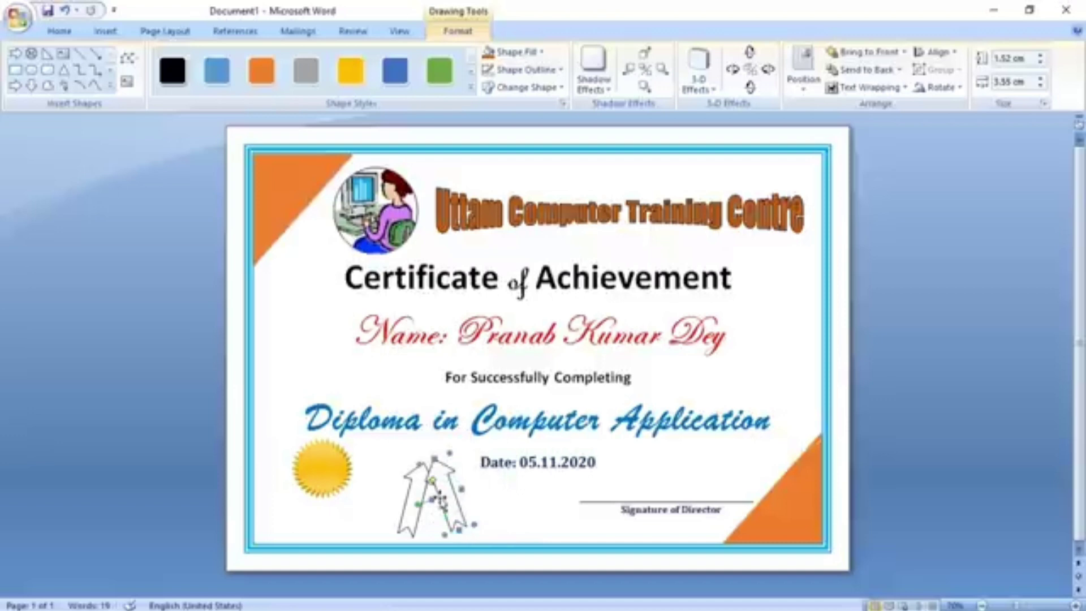
pyautogui.moveTo(458, 498); pyautogui.dragTo(460, 500)
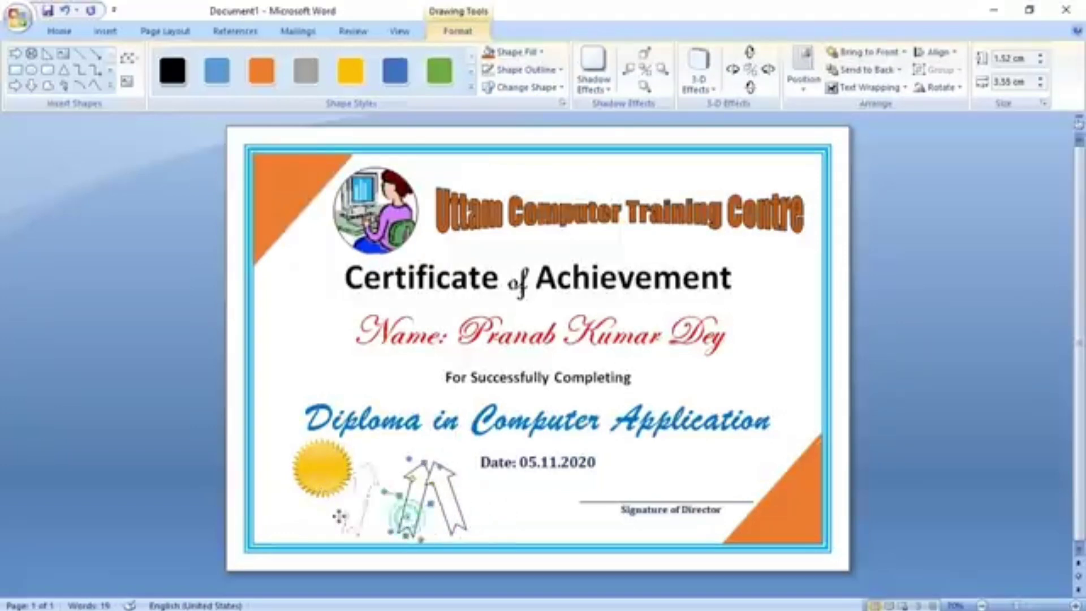
pyautogui.moveTo(296, 514); pyautogui.dragTo(297, 513)
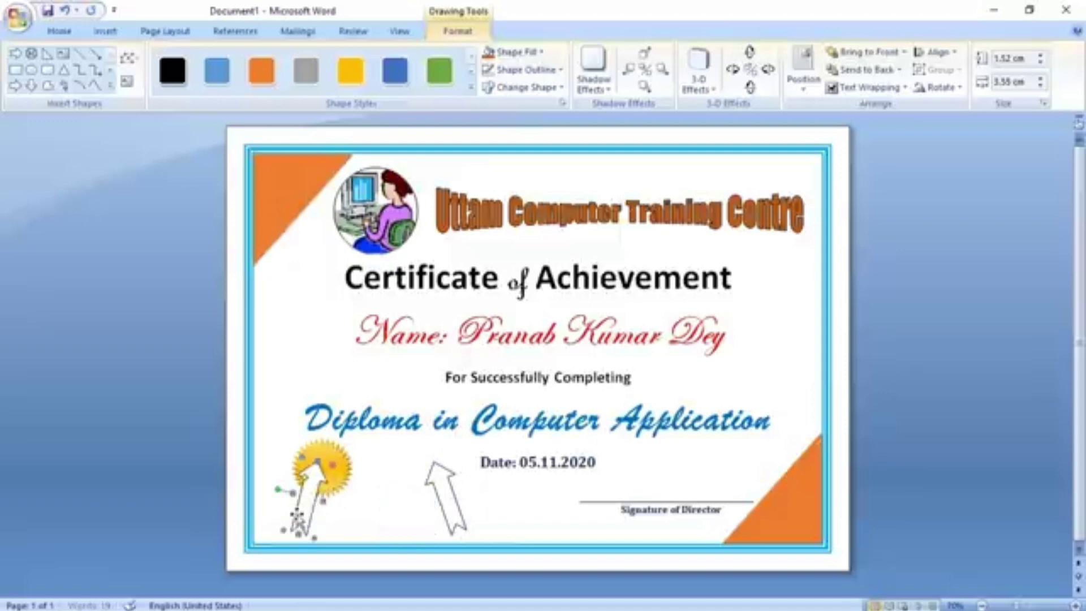
pyautogui.moveTo(448, 509); pyautogui.dragTo(341, 503)
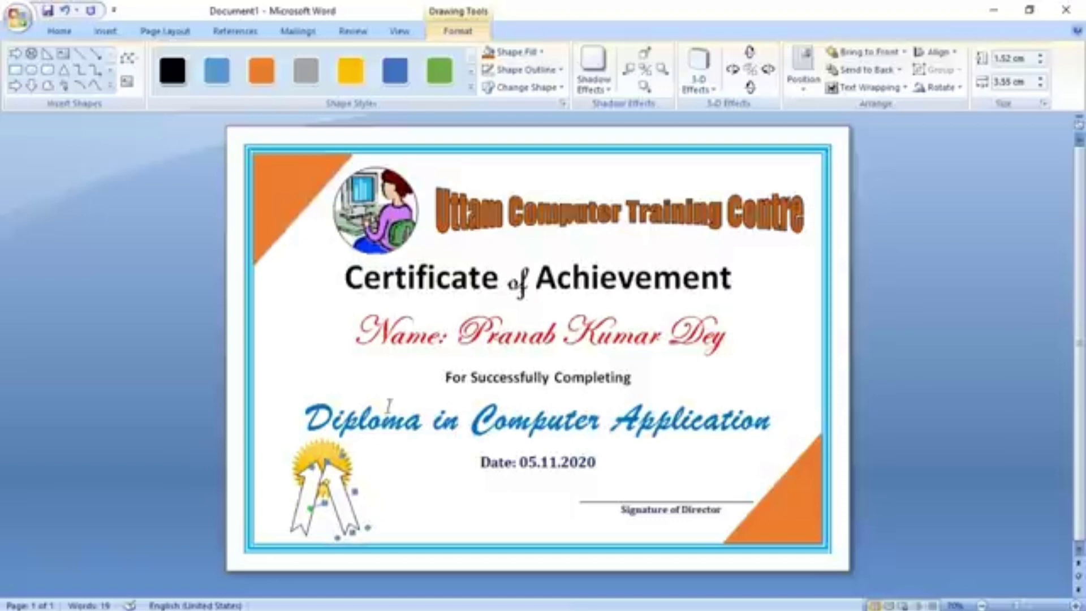
# Apply the yellow shape style to the ribbon tails.
pyautogui.click(471, 87)
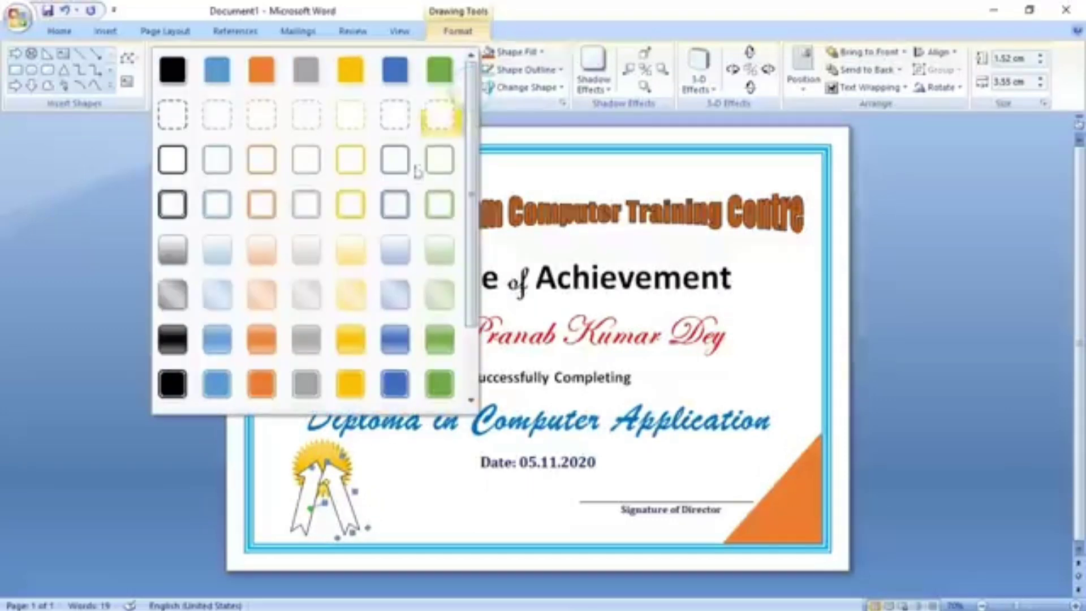
pyautogui.click(355, 355)
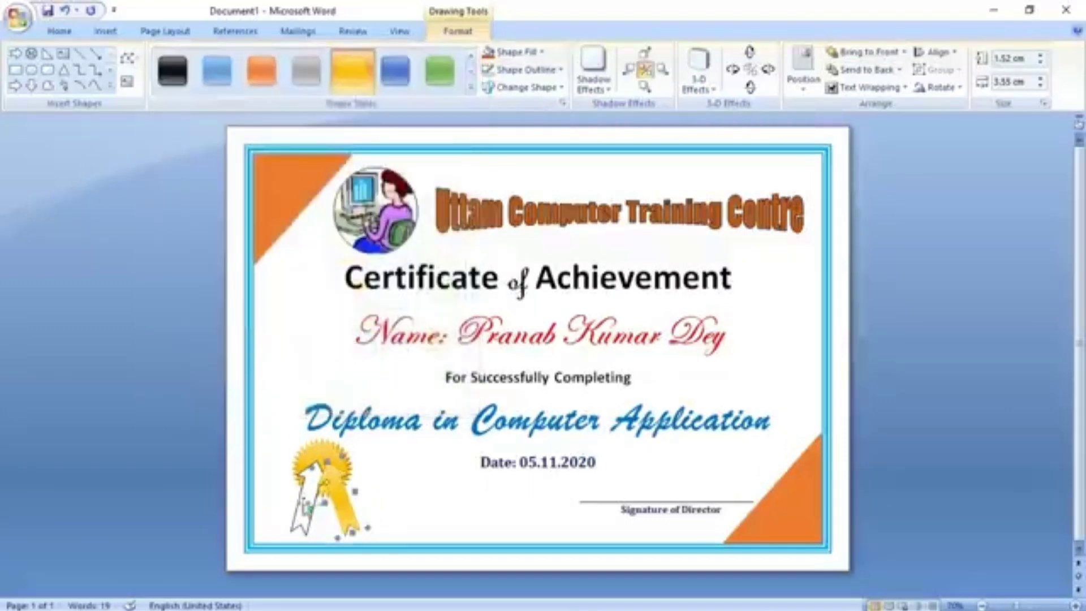
pyautogui.click(471, 87)
pyautogui.click(369, 334)
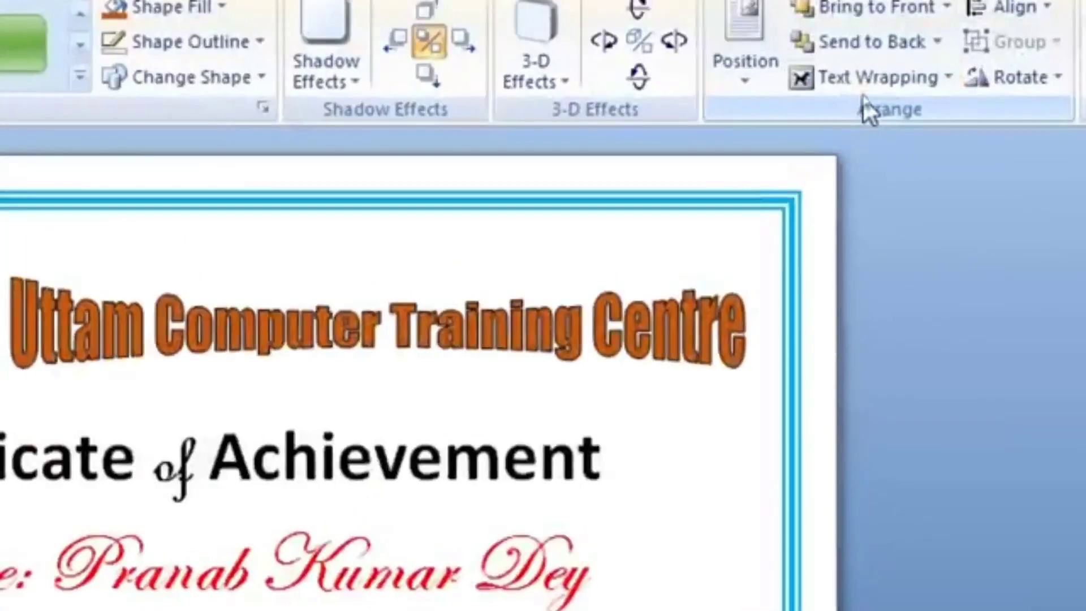
# Set the ribbon tails and the seal to Behind Text wrapping.
pyautogui.click(865, 86)
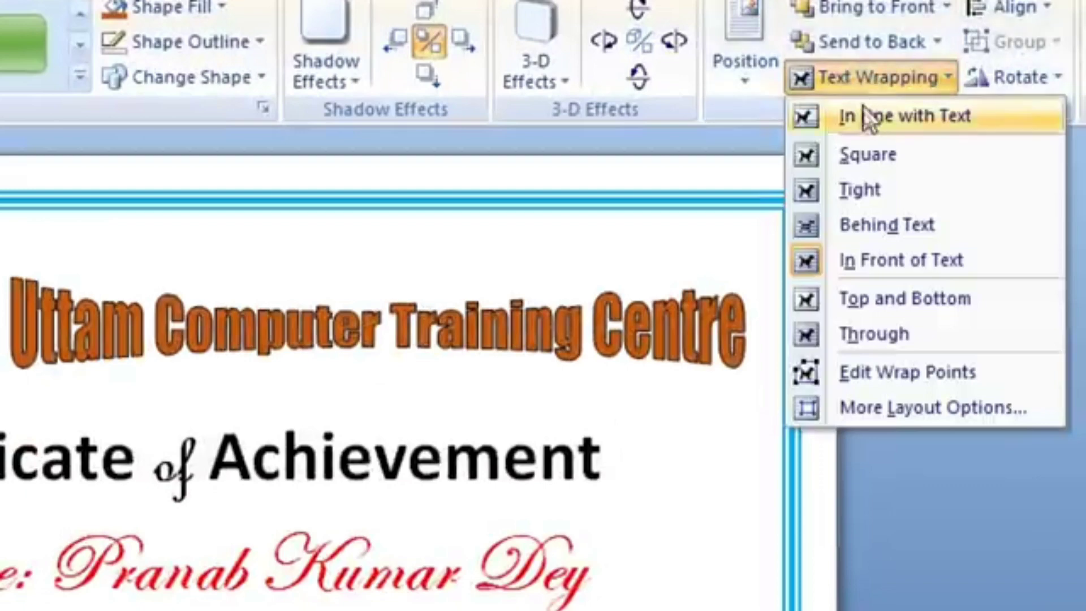
pyautogui.click(852, 229)
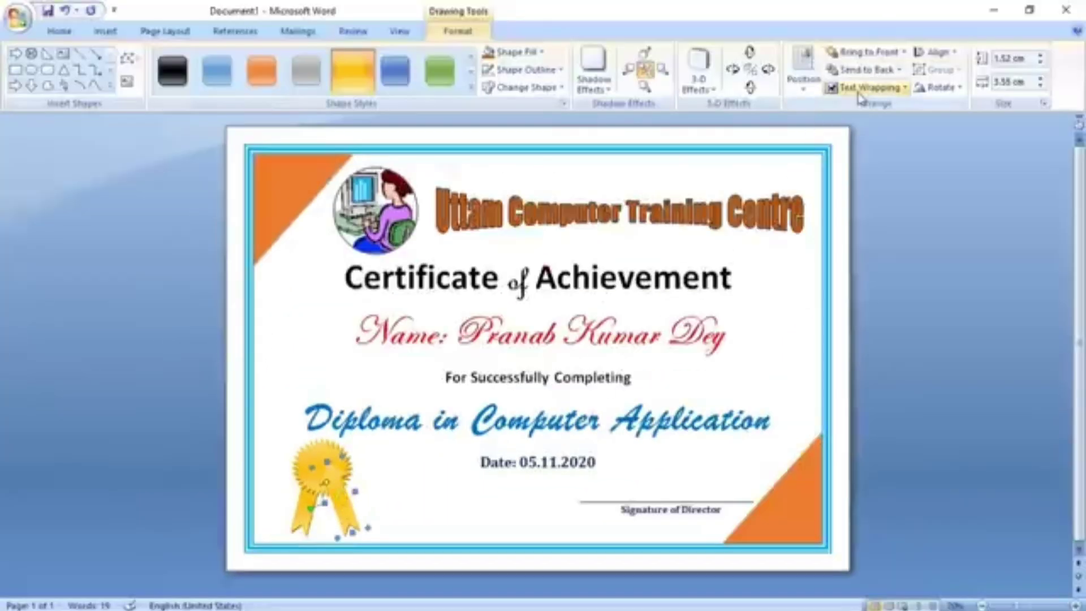
pyautogui.click(866, 87)
pyautogui.click(864, 162)
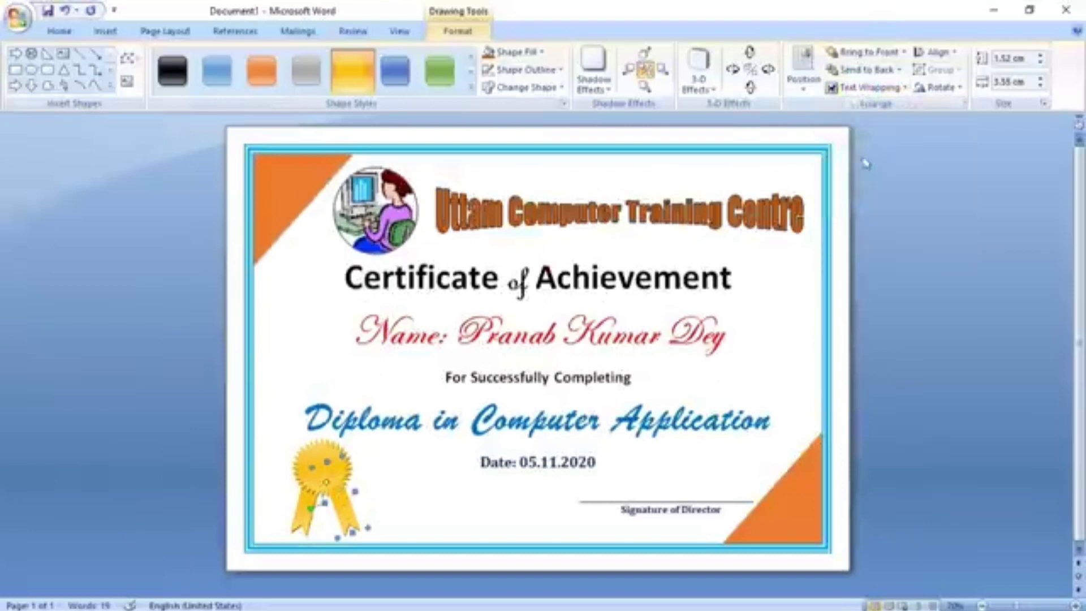
pyautogui.click(388, 492)
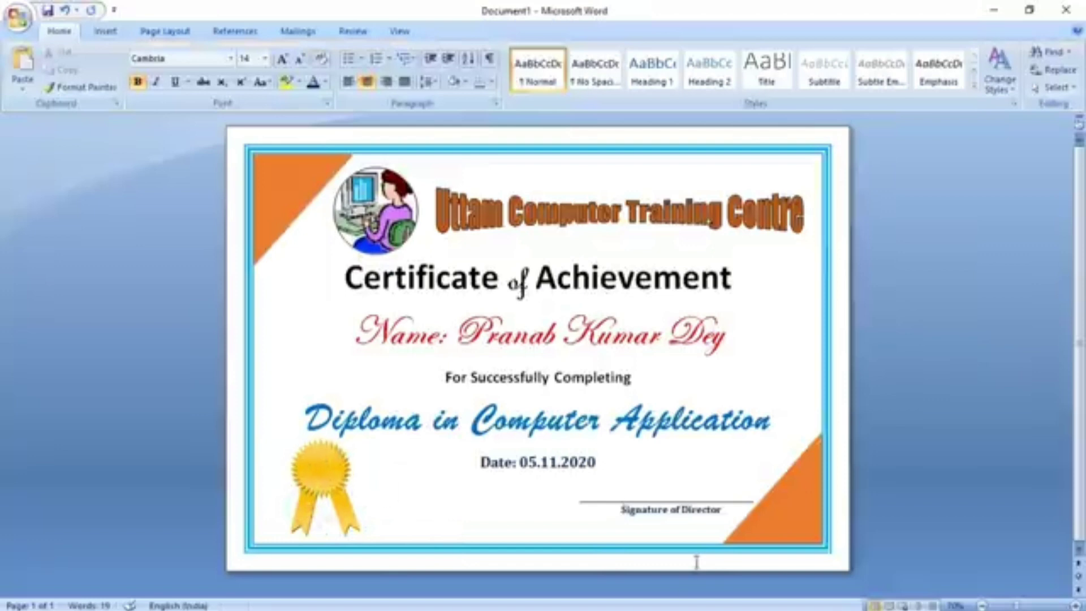
pyautogui.click(306, 486)
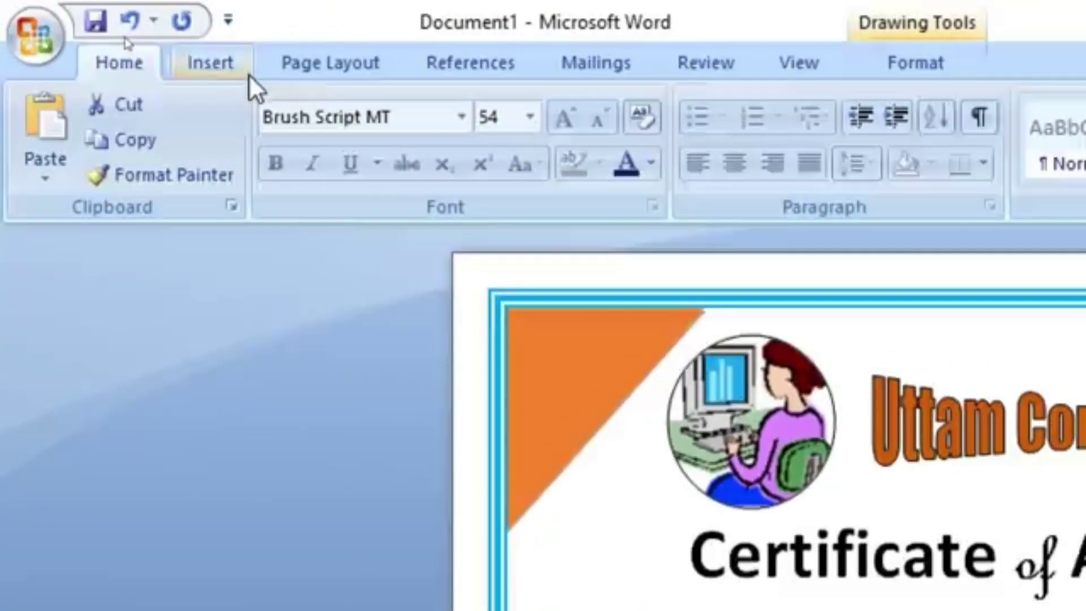
# Draw an oval over the centre of the gold star and nudge it up into place.
pyautogui.click(120, 35)
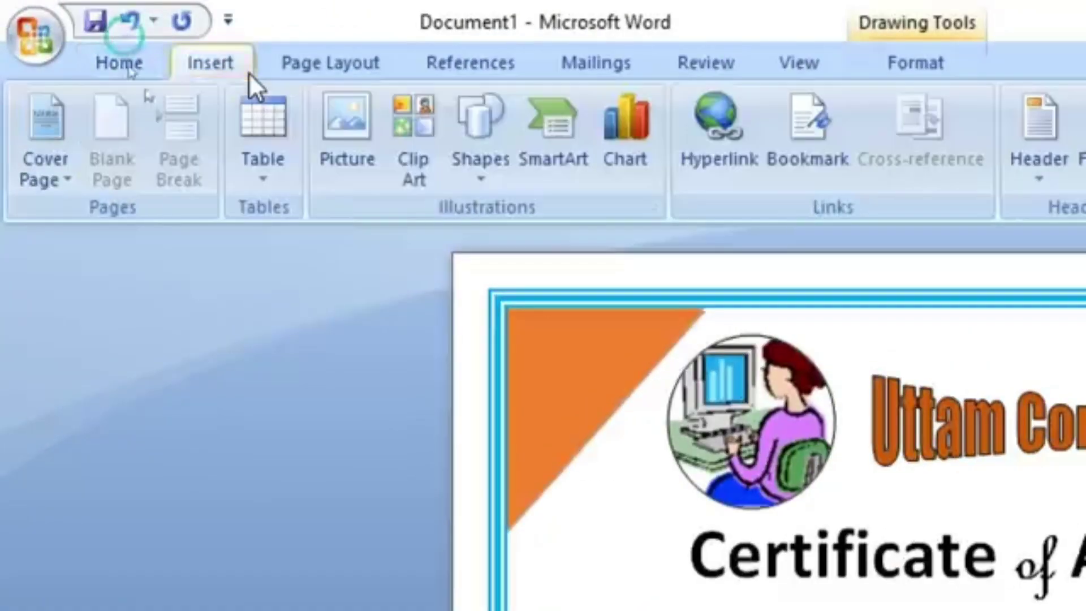
pyautogui.click(496, 138)
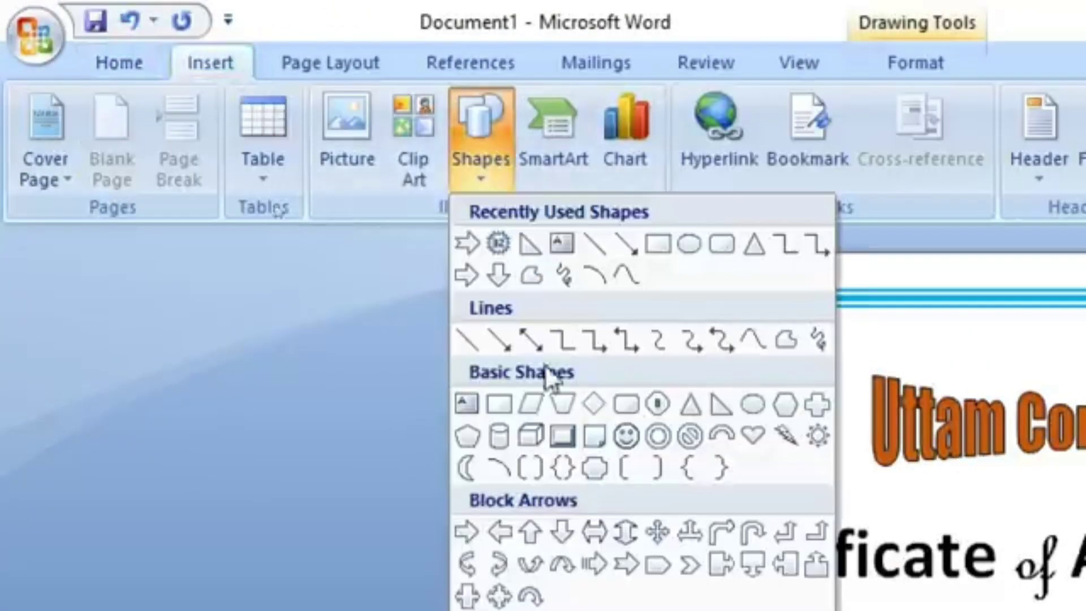
pyautogui.click(757, 410)
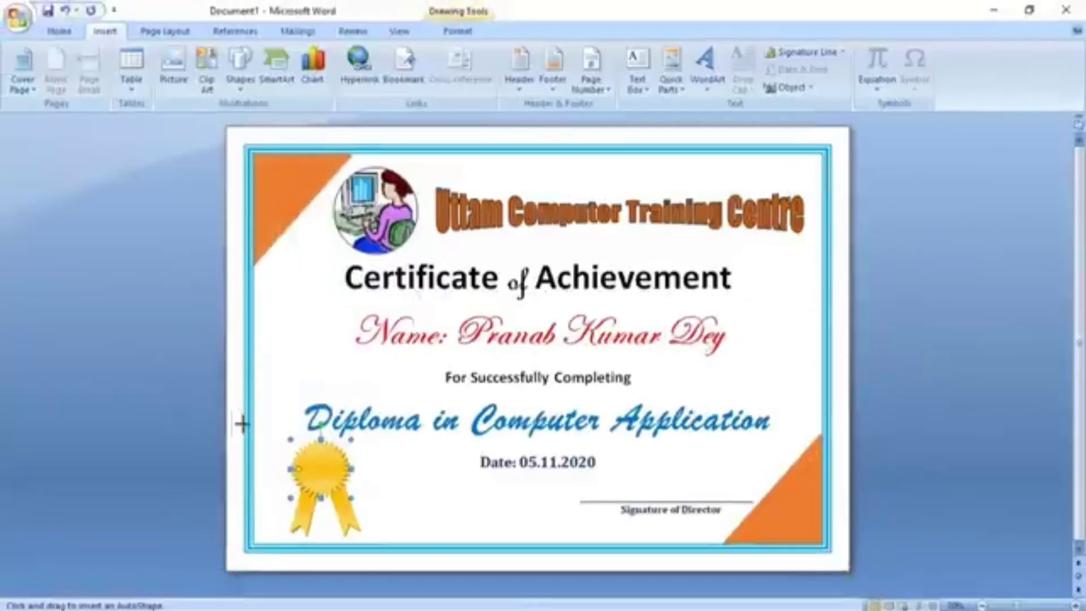
pyautogui.moveTo(306, 453); pyautogui.dragTo(343, 497)
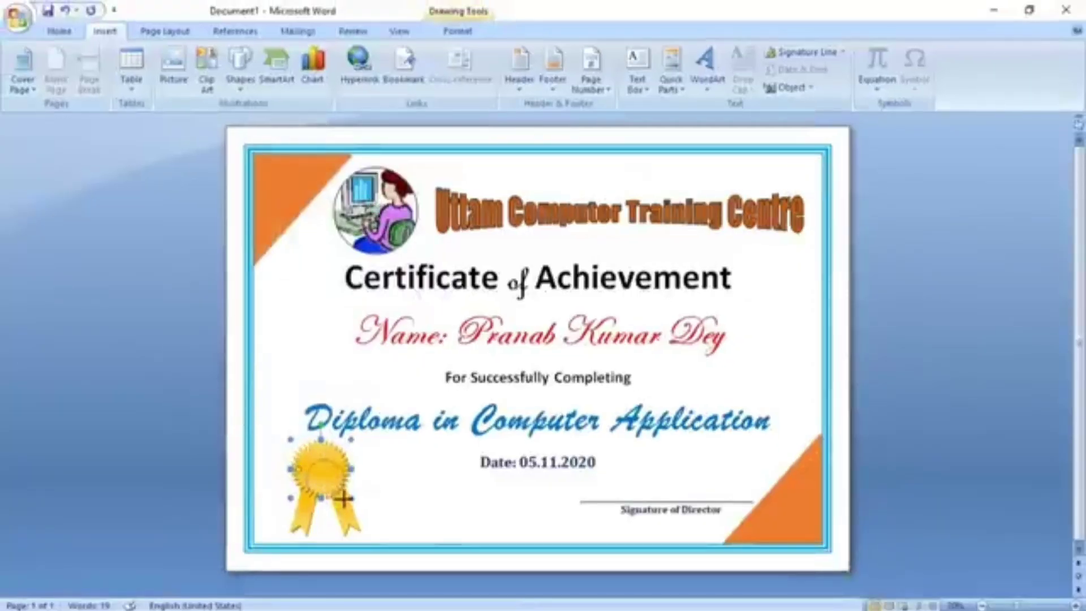
pyautogui.moveTo(343, 498); pyautogui.dragTo(347, 503)
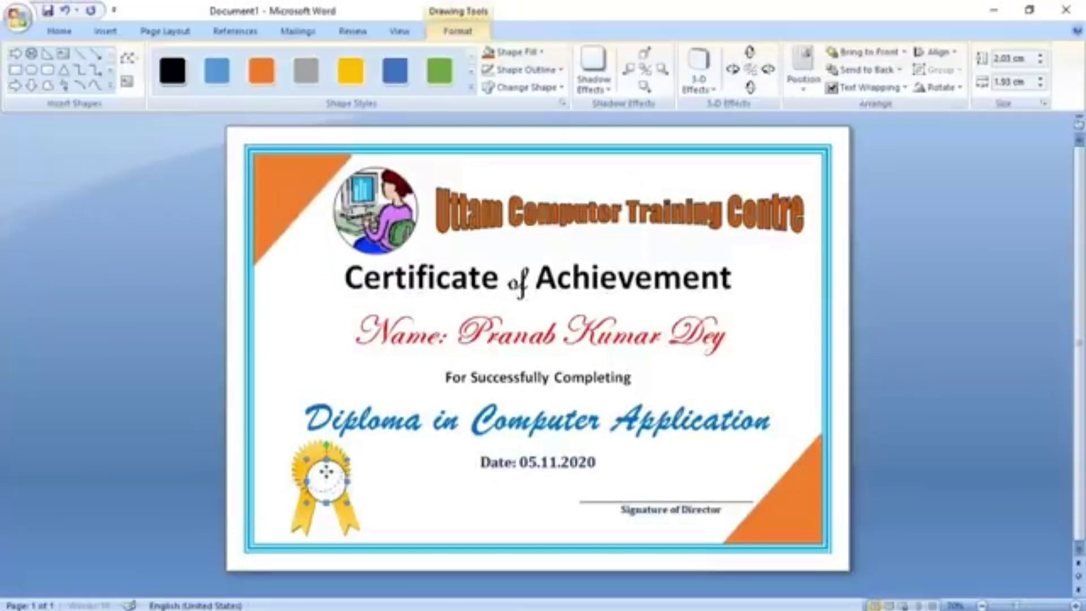
pyautogui.press('Up')
pyautogui.press('Up')
pyautogui.press('Up')
pyautogui.press('Left')
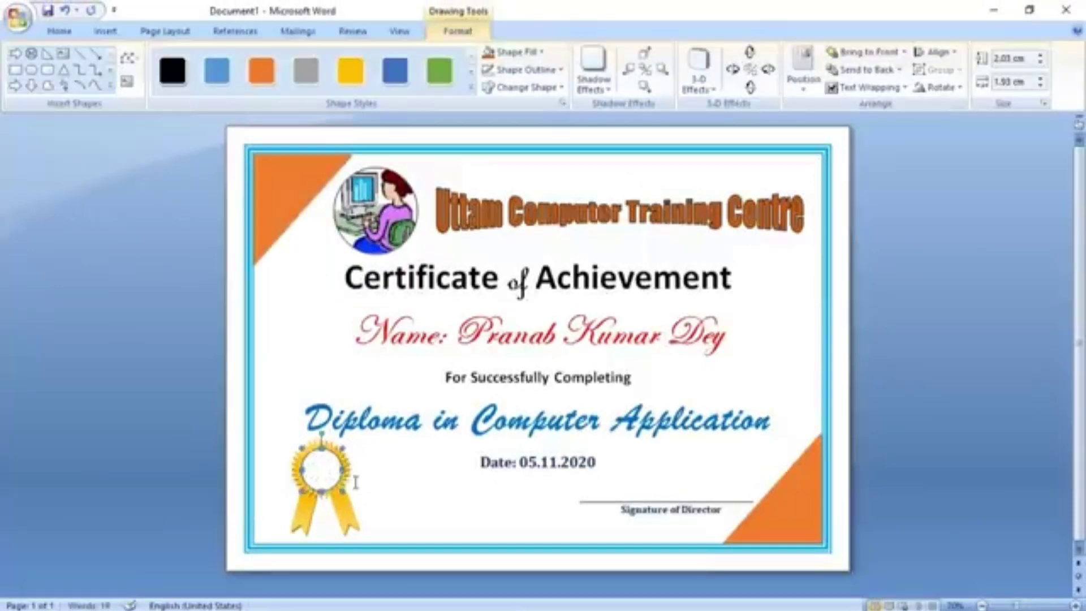
pyautogui.press('Up')
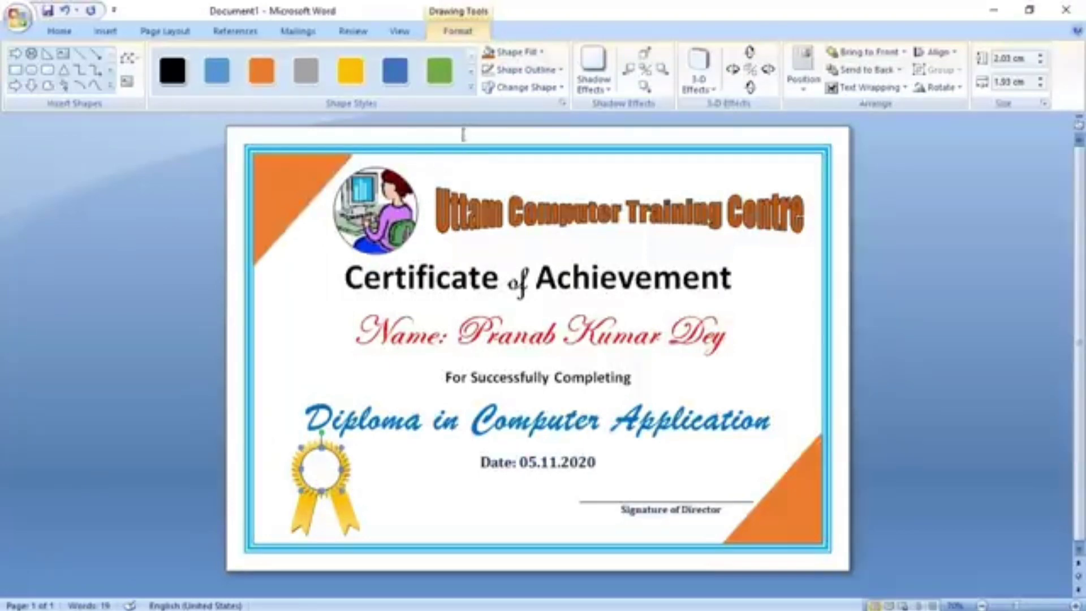
# Give the oval a green gradient shape style and shrink it slightly to fit.
pyautogui.click(473, 89)
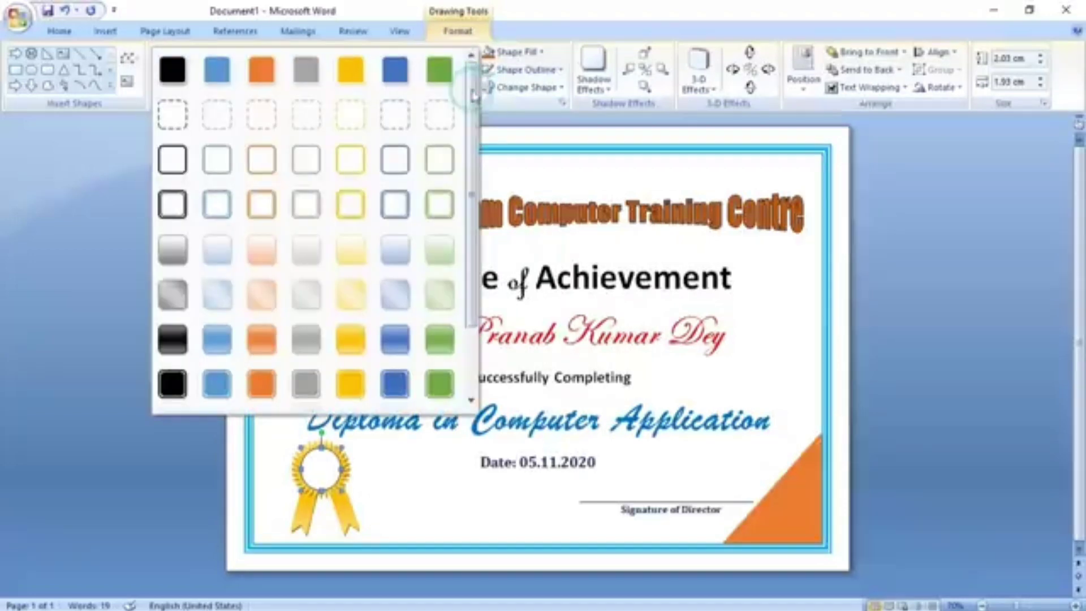
pyautogui.click(445, 347)
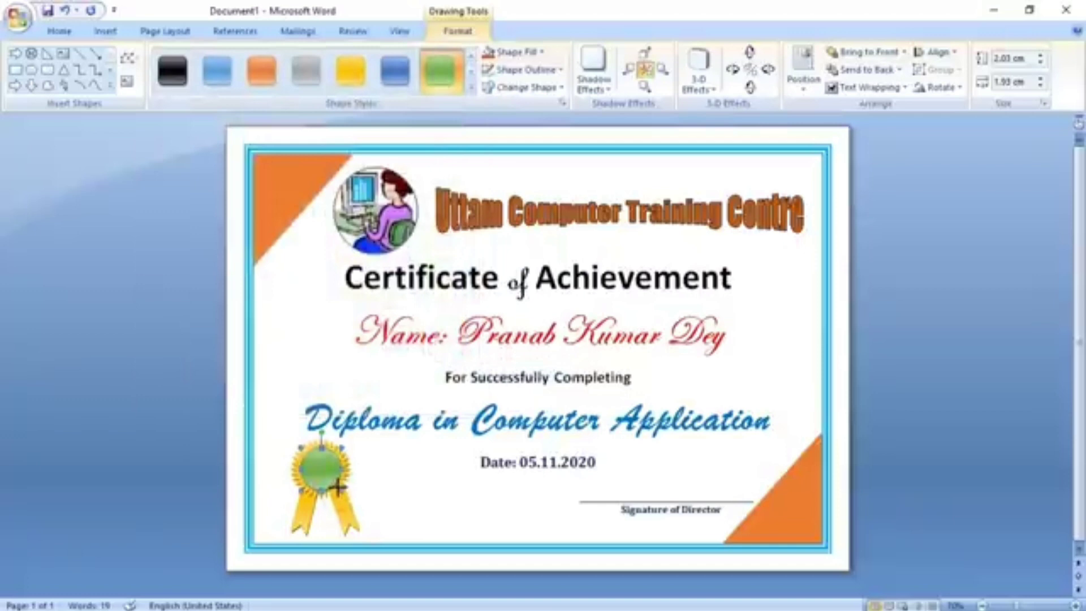
pyautogui.moveTo(341, 488); pyautogui.dragTo(338, 486)
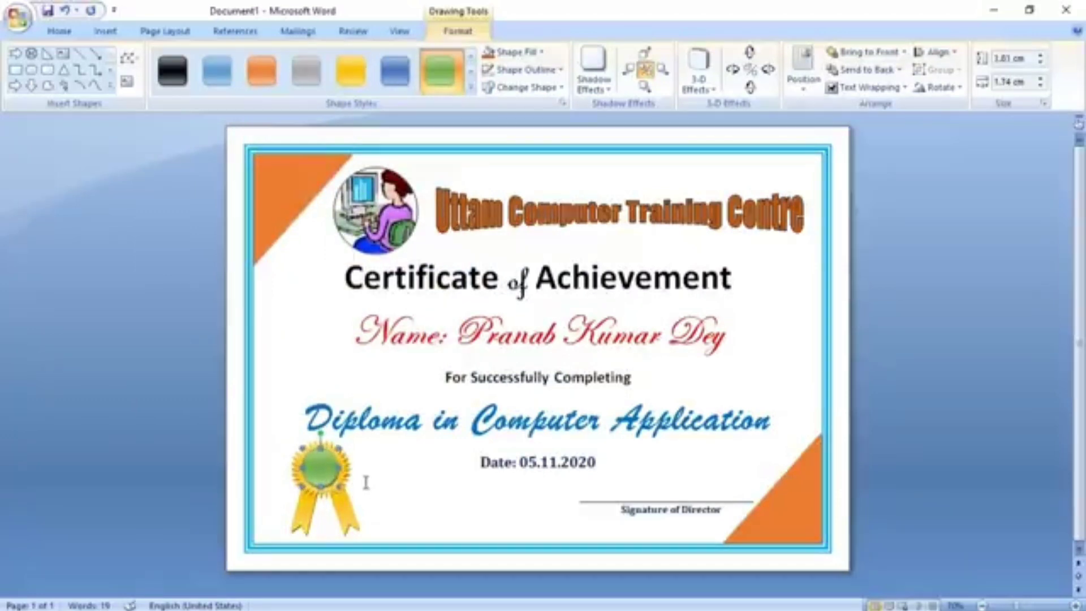
pyautogui.click(407, 505)
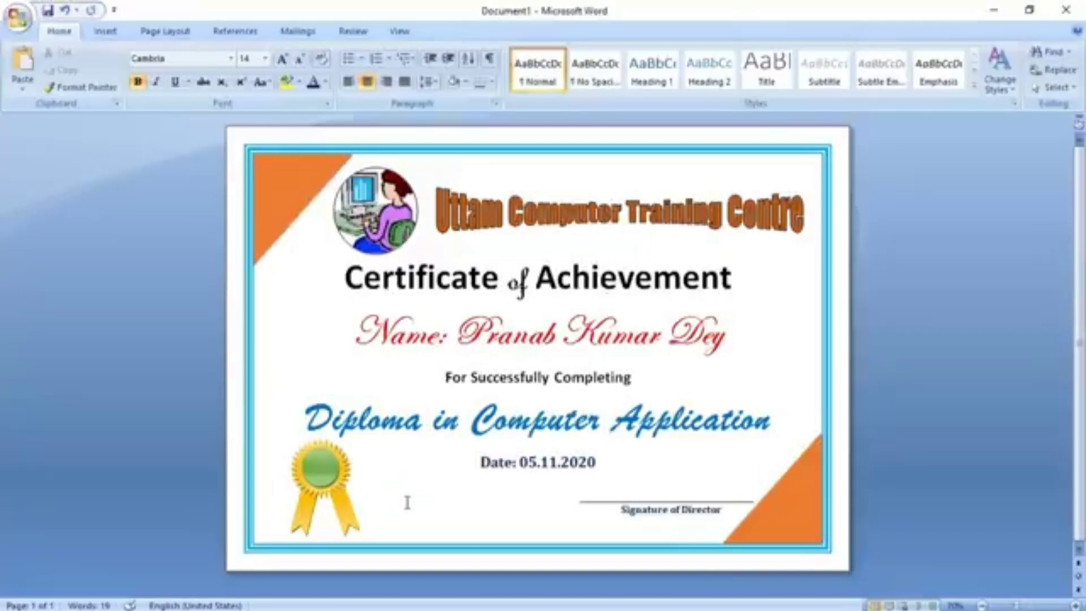